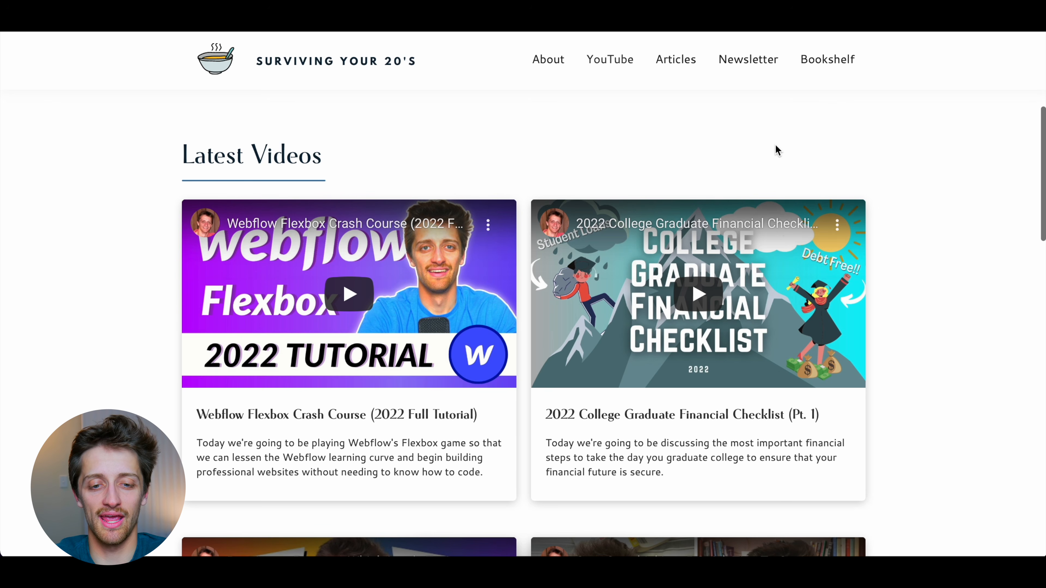
Examine the video cards in the Latest Videos section of the published Surviving Your 20's website
{"action": "scroll", "coordinate": [776, 149], "scroll_direction": "down", "scroll_amount": 1}
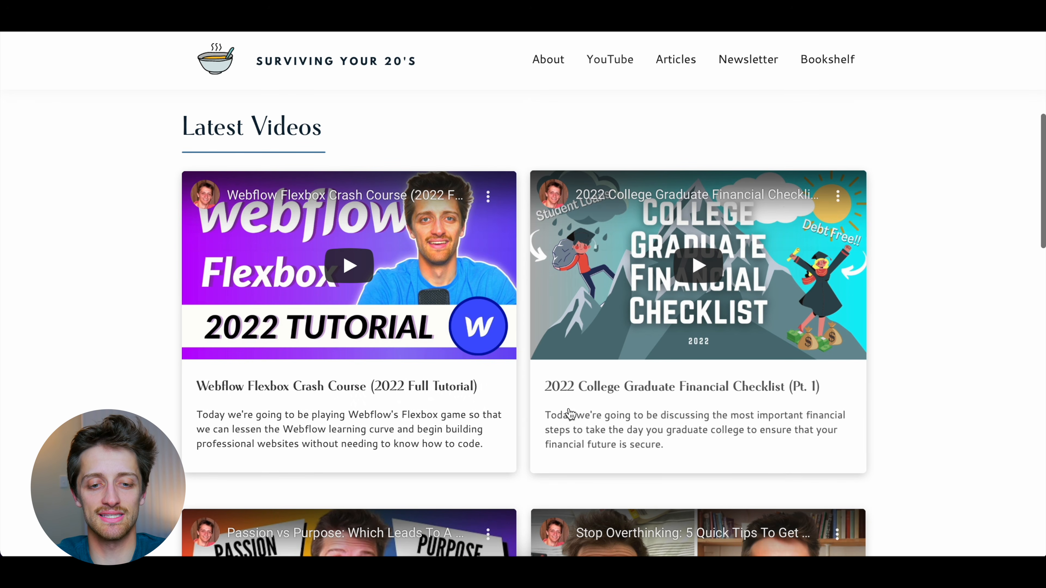
{"action": "scroll", "coordinate": [566, 414], "scroll_direction": "down", "scroll_amount": 8}
{"action": "scroll", "coordinate": [557, 422], "scroll_direction": "down", "scroll_amount": 6}
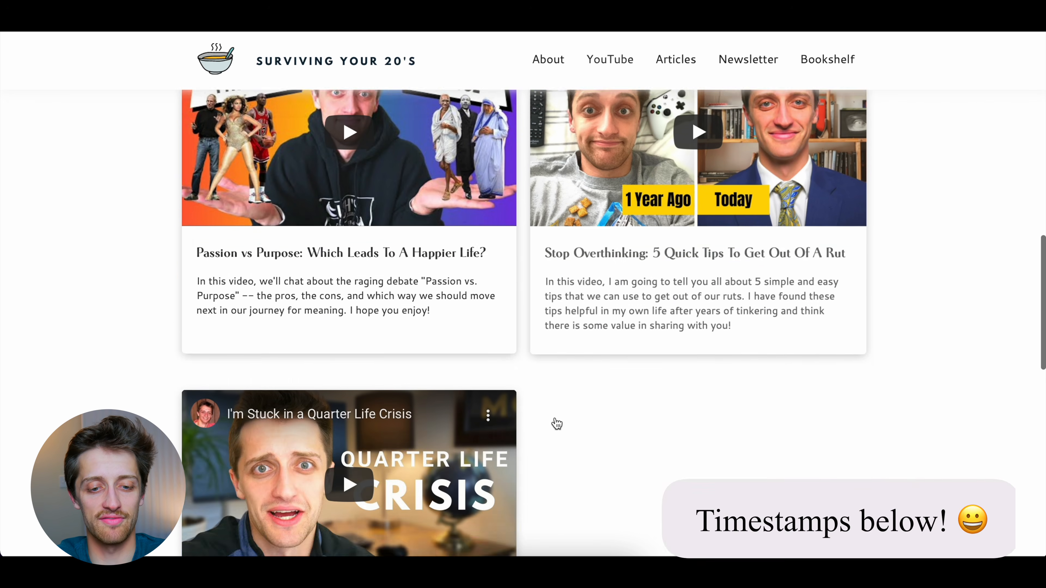
{"action": "scroll", "coordinate": [617, 261], "scroll_direction": "up", "scroll_amount": 6}
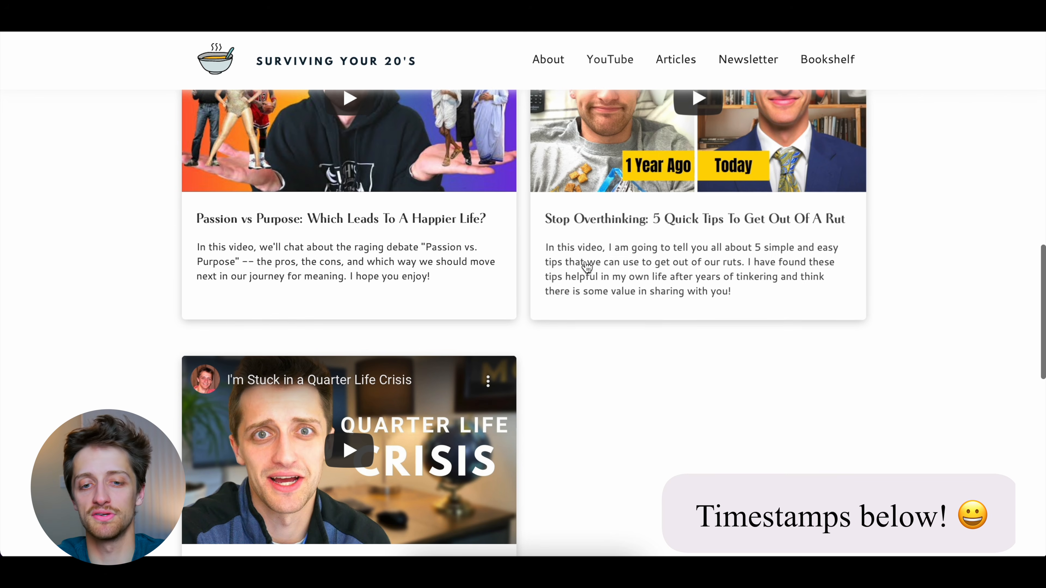
{"action": "scroll", "coordinate": [638, 265], "scroll_direction": "up", "scroll_amount": 3}
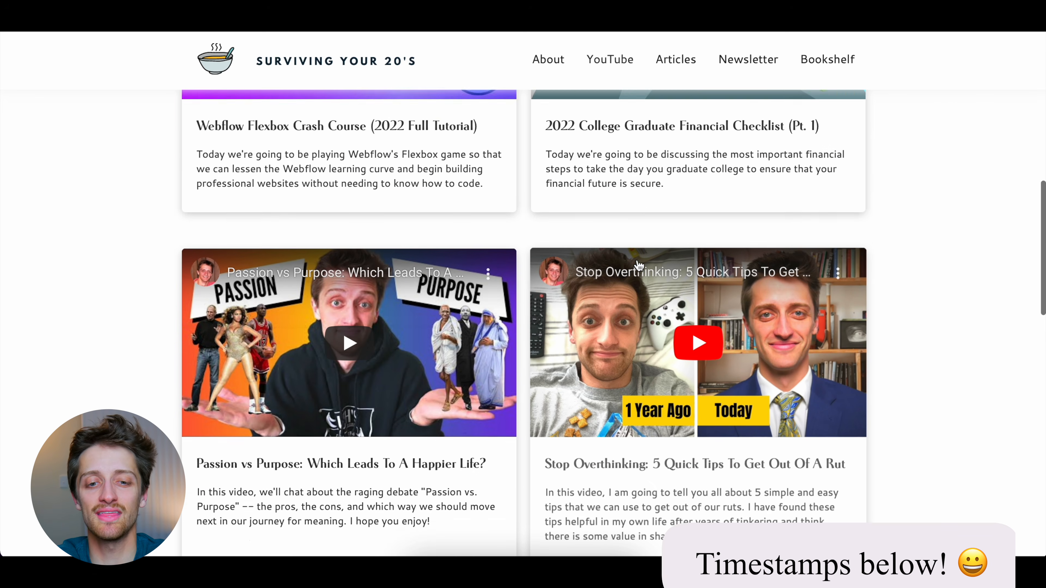
{"action": "scroll", "coordinate": [602, 238], "scroll_direction": "up", "scroll_amount": 4}
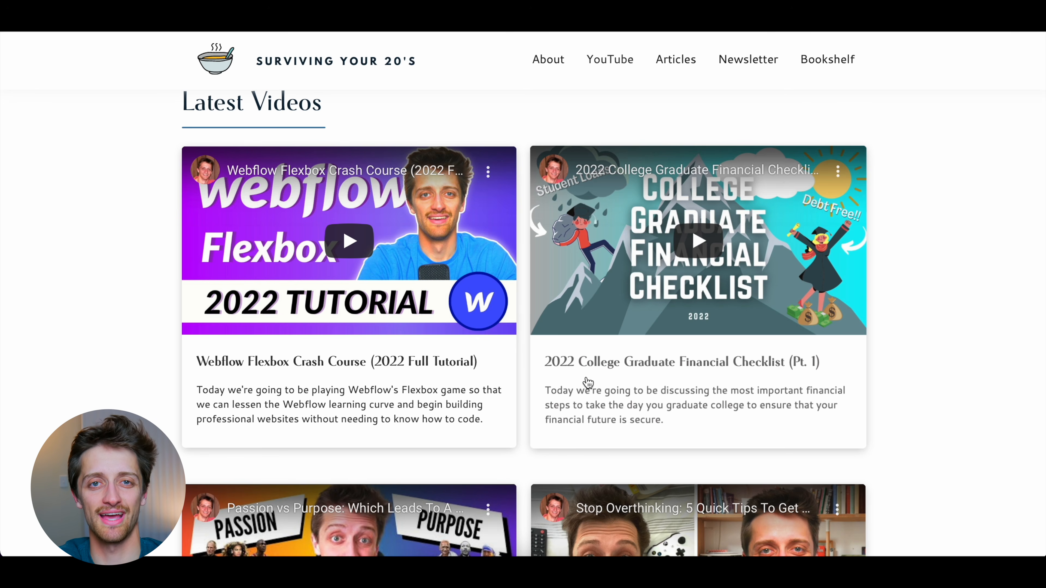
{"action": "scroll", "coordinate": [588, 383], "scroll_direction": "up", "scroll_amount": 1}
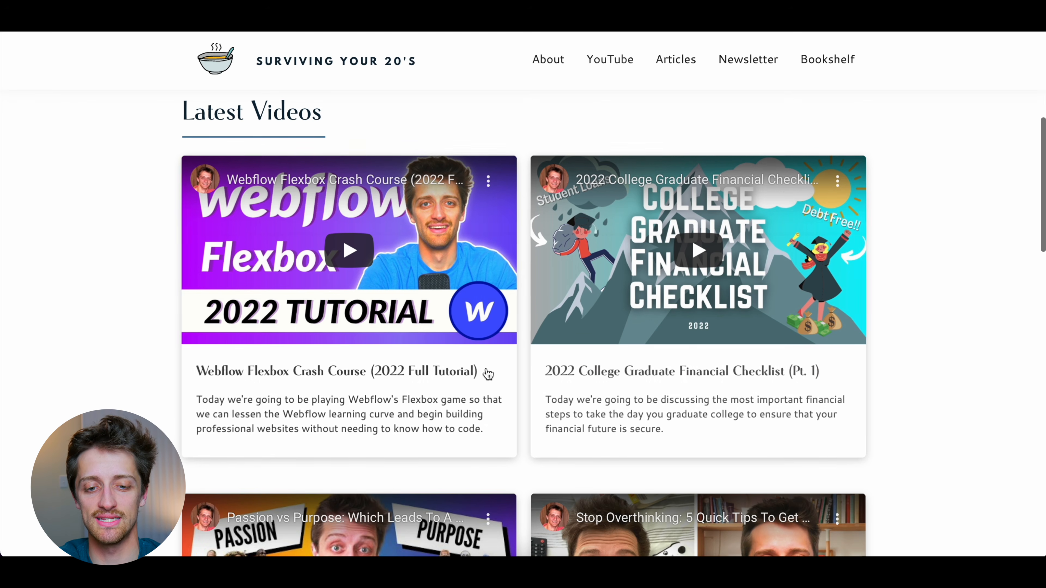
{"action": "scroll", "coordinate": [560, 381], "scroll_direction": "down", "scroll_amount": 5}
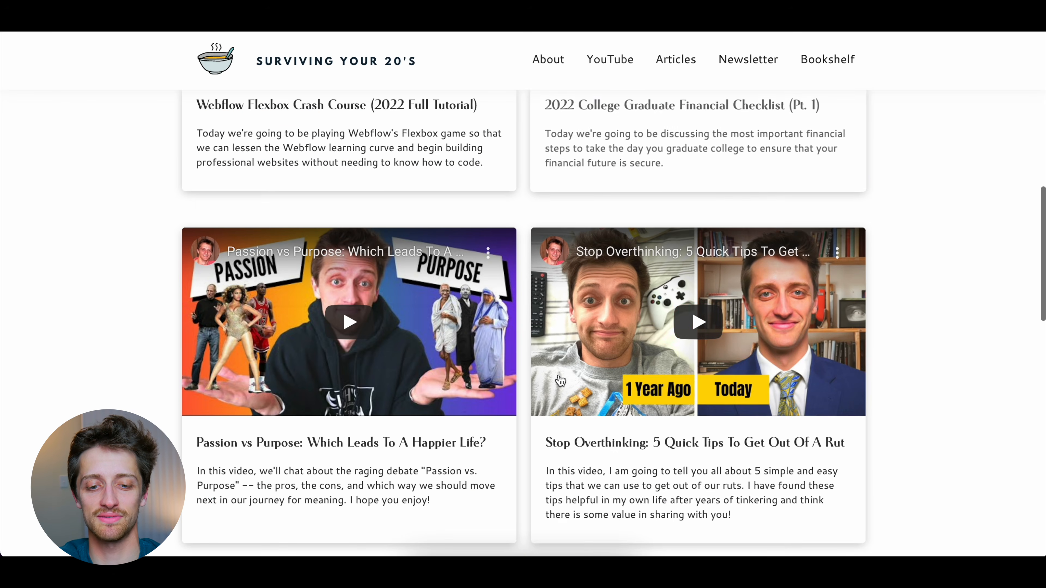
{"action": "scroll", "coordinate": [564, 473], "scroll_direction": "down", "scroll_amount": 5}
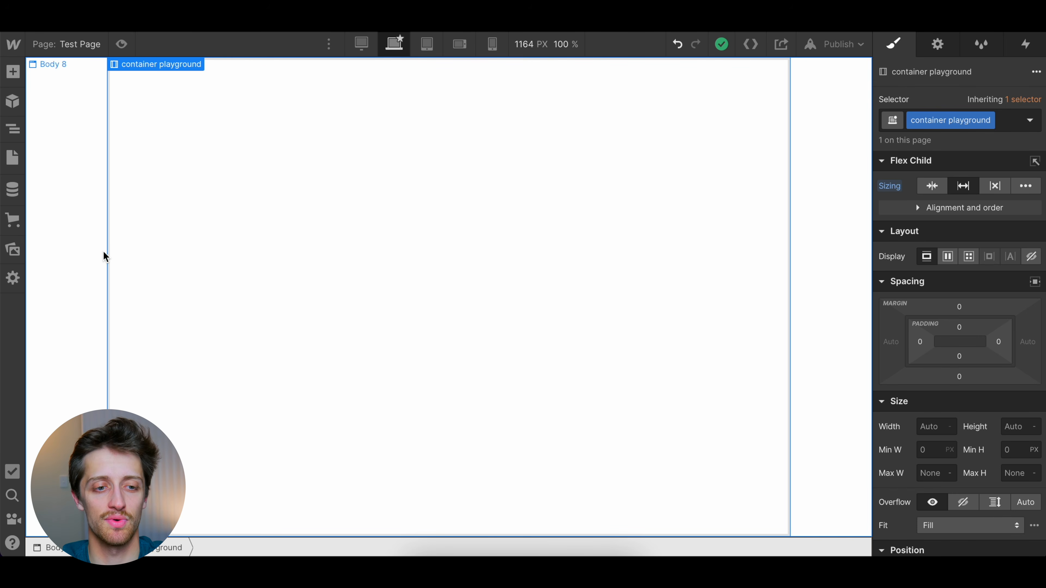
Start a new CMS collection and name it Youtube Test
{"action": "left_click", "coordinate": [14, 189]}
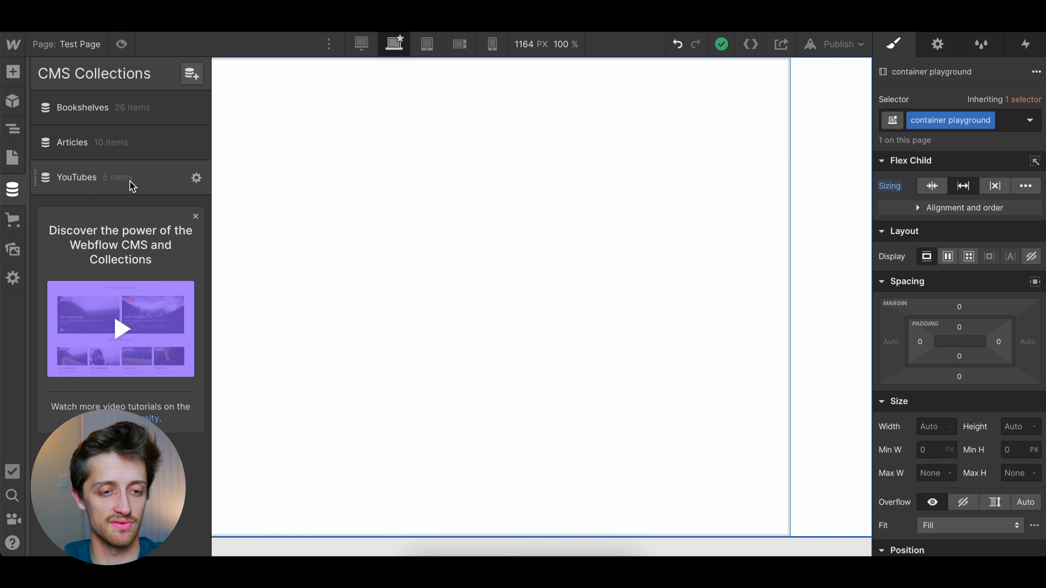
{"action": "left_click", "coordinate": [192, 74]}
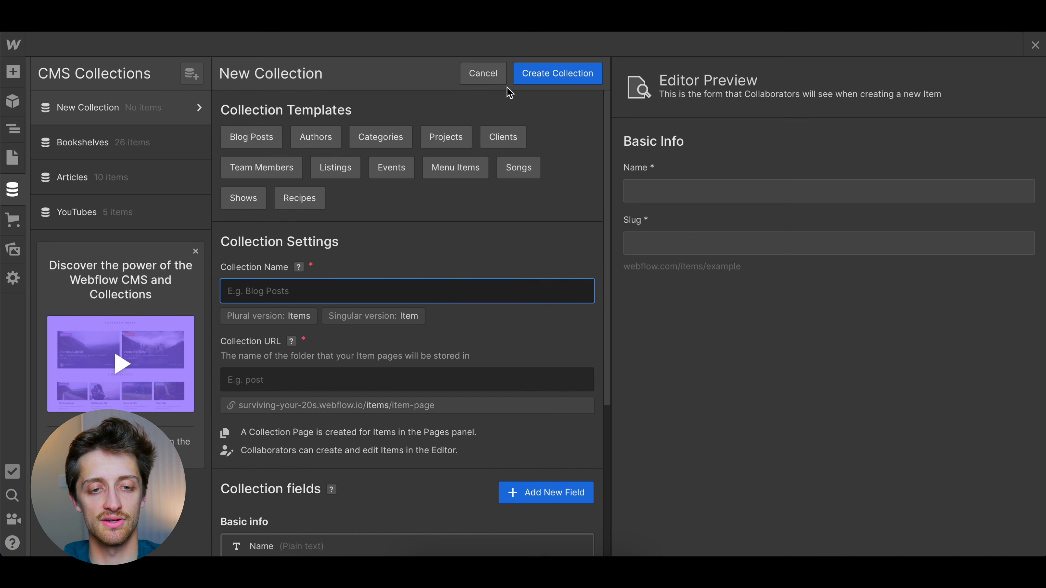
{"action": "type", "text": "Youtu"}
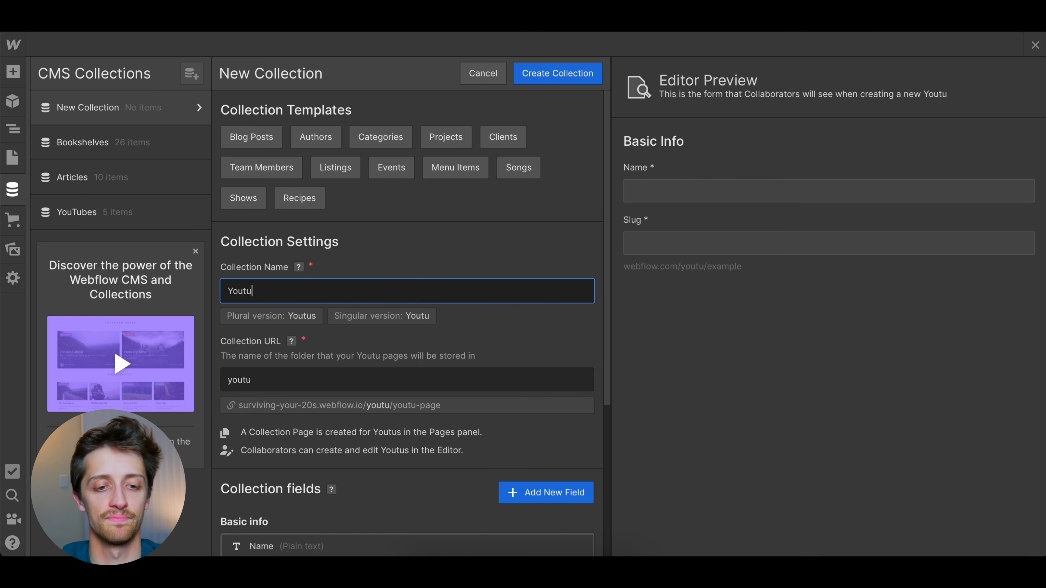
{"action": "type", "text": "be Test"}
{"action": "left_click", "coordinate": [503, 246]}
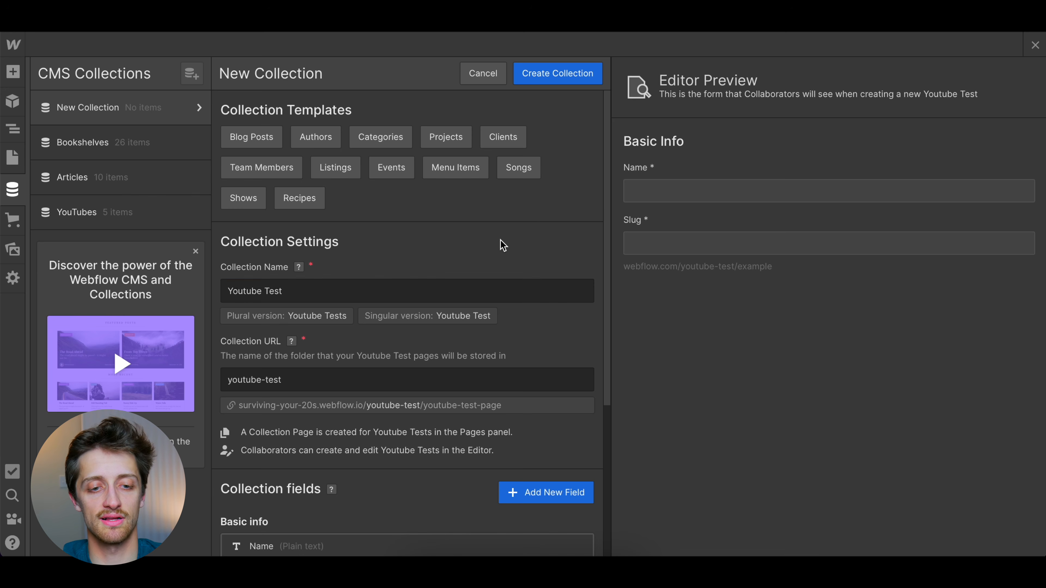
Add a Video link custom field labelled Youtube Link to the new collection and save the field
{"action": "scroll", "coordinate": [503, 246], "scroll_direction": "down", "scroll_amount": 5}
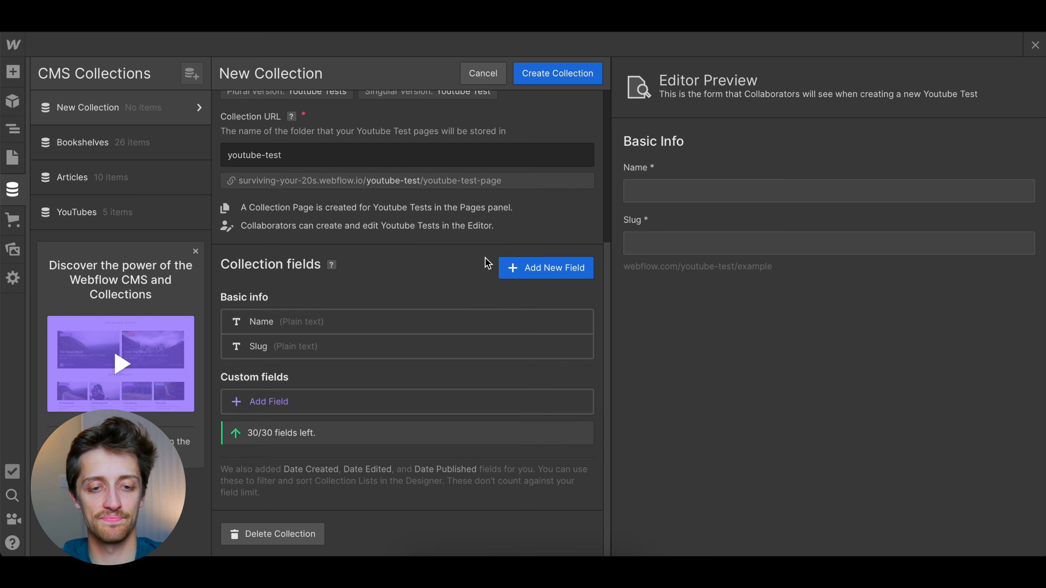
{"action": "left_click", "coordinate": [546, 268]}
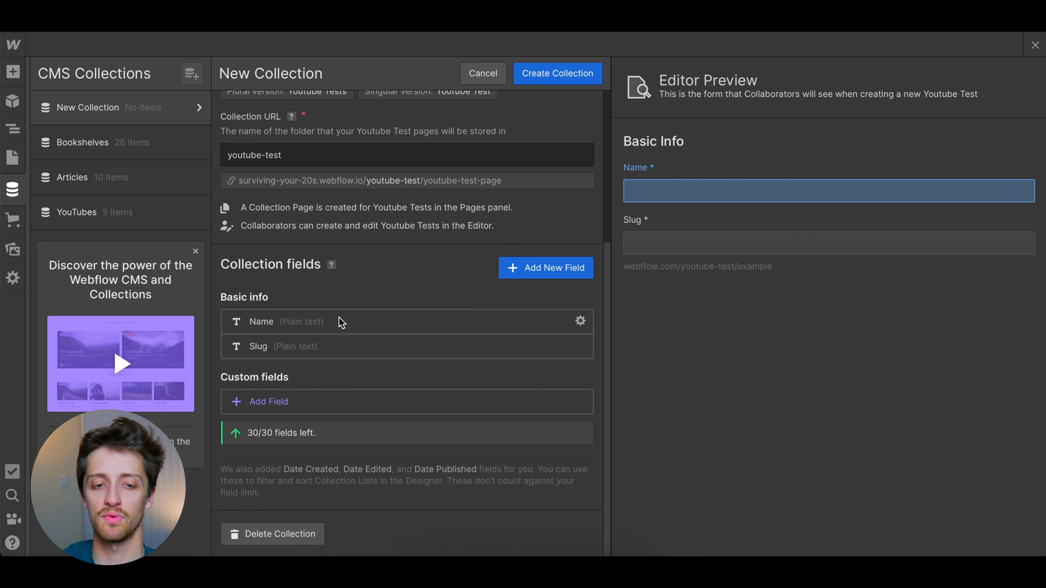
{"action": "left_click", "coordinate": [268, 403]}
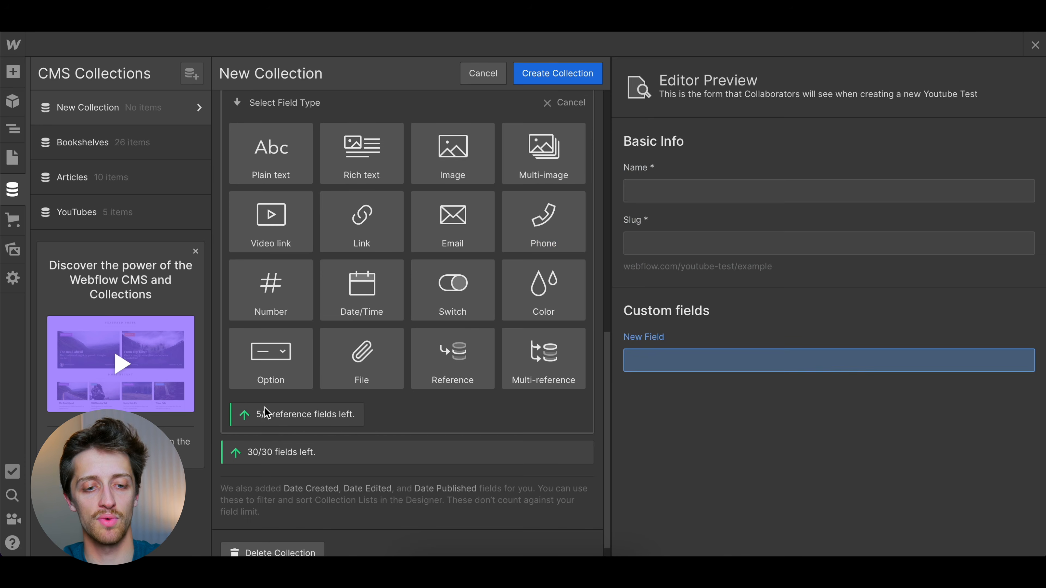
{"action": "left_click", "coordinate": [271, 223]}
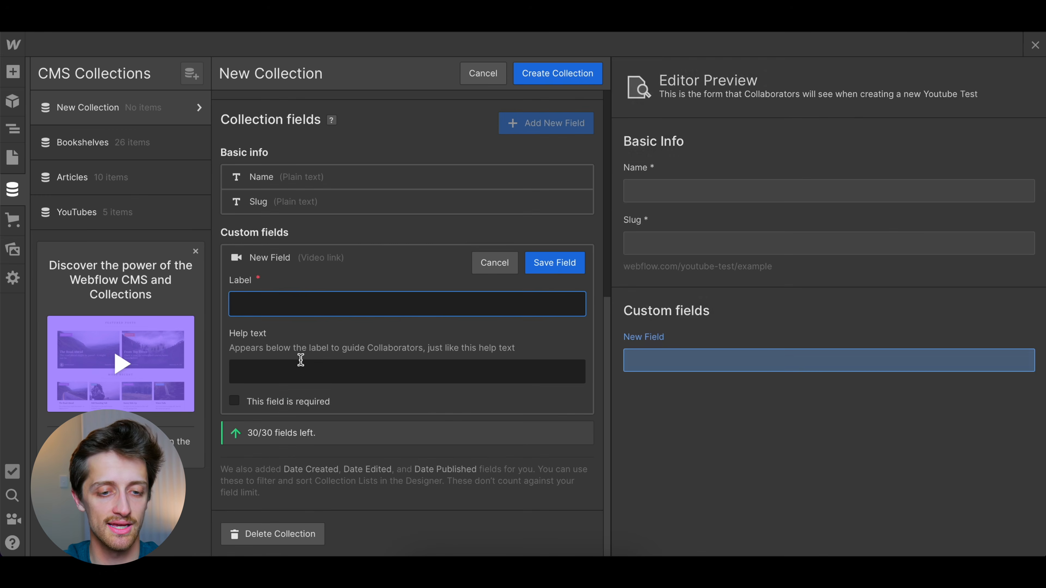
{"action": "type", "text": "Youtube Link"}
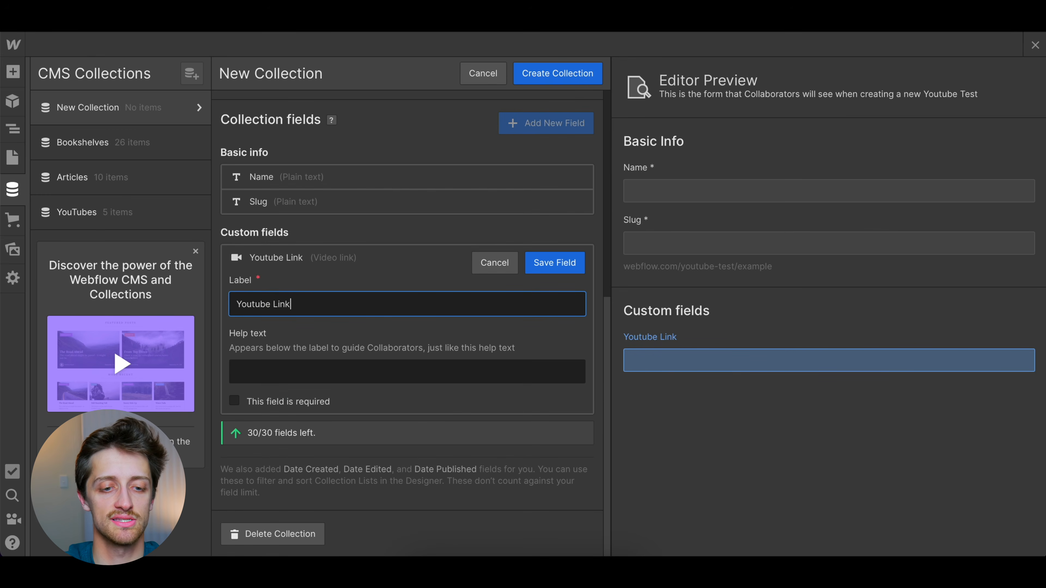
{"action": "left_click", "coordinate": [572, 264]}
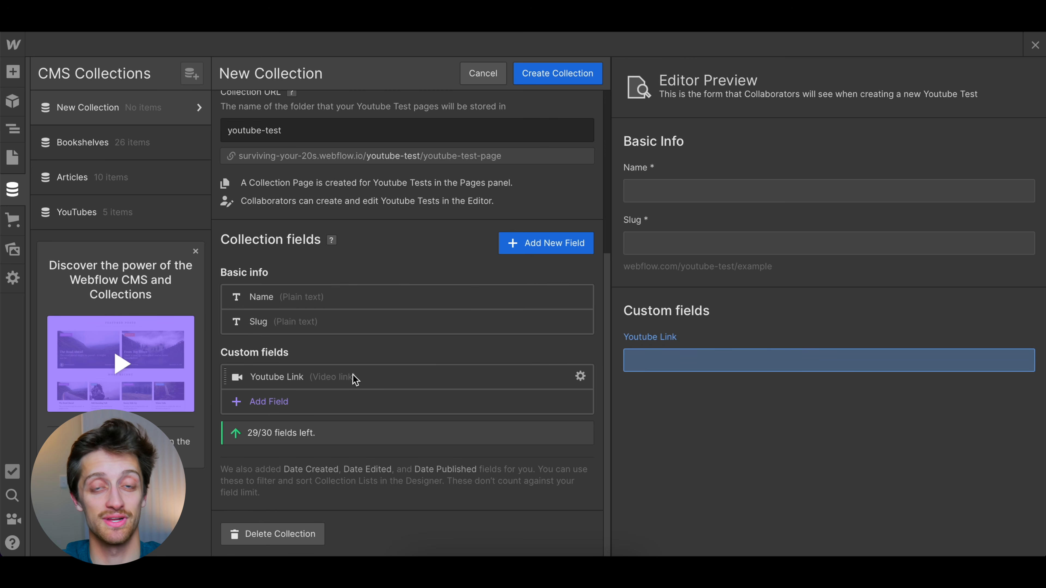
Add a Date/Time custom field labelled Date Posted to the collection and save the field
{"action": "left_click", "coordinate": [268, 402]}
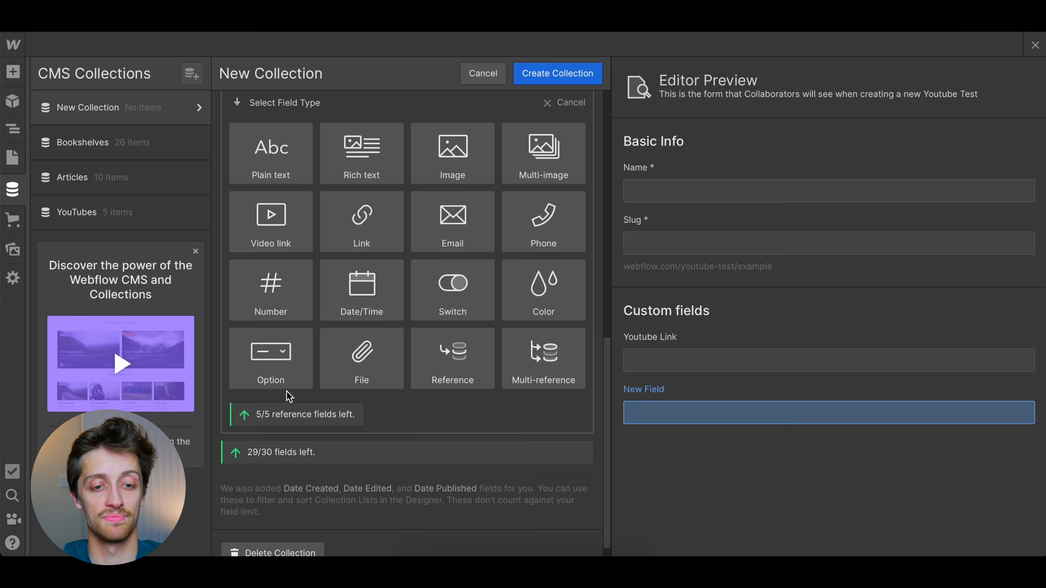
{"action": "left_click", "coordinate": [360, 303]}
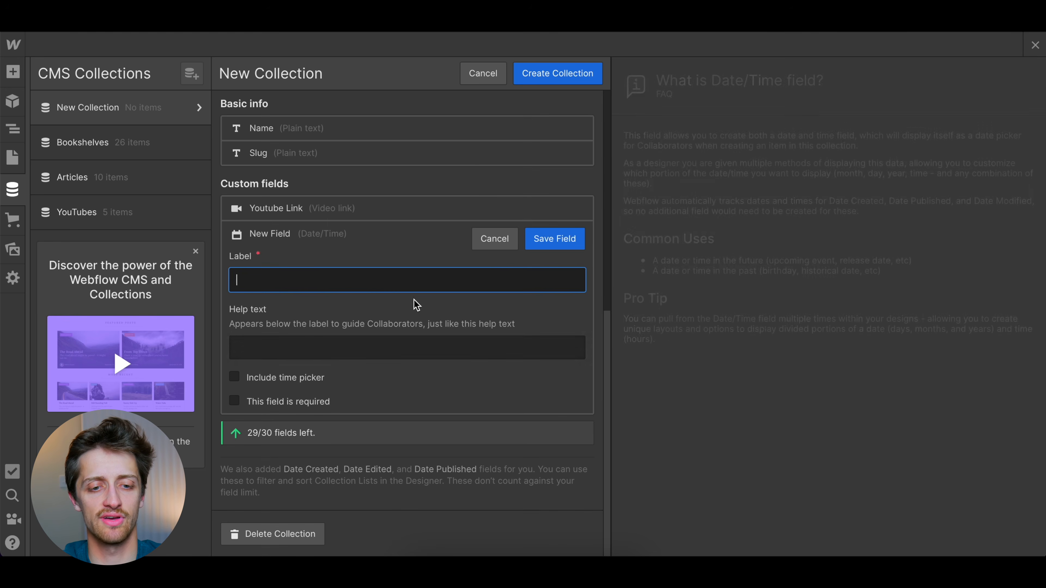
{"action": "type", "text": "Date Posted"}
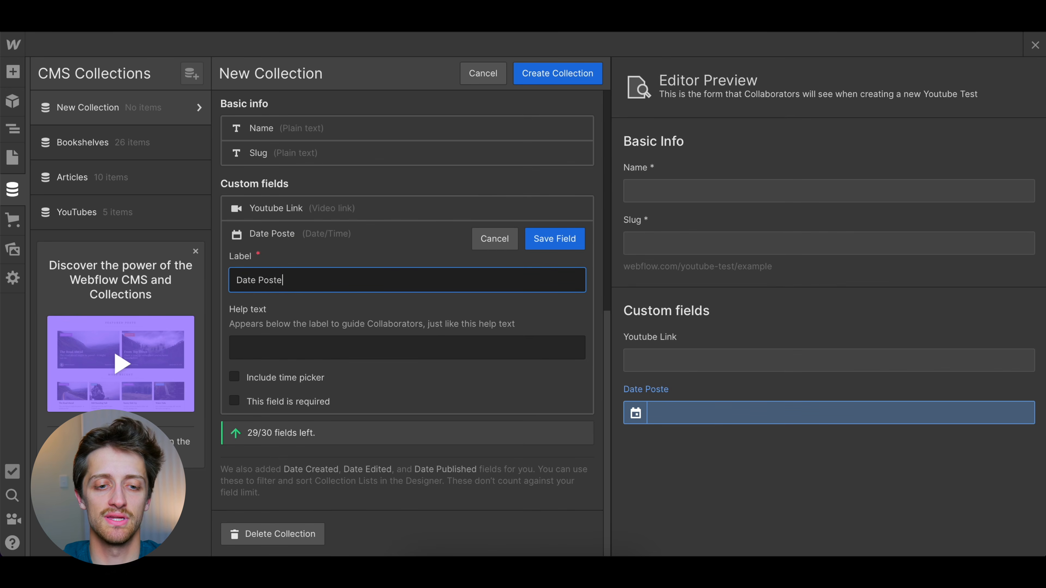
{"action": "left_click", "coordinate": [549, 239]}
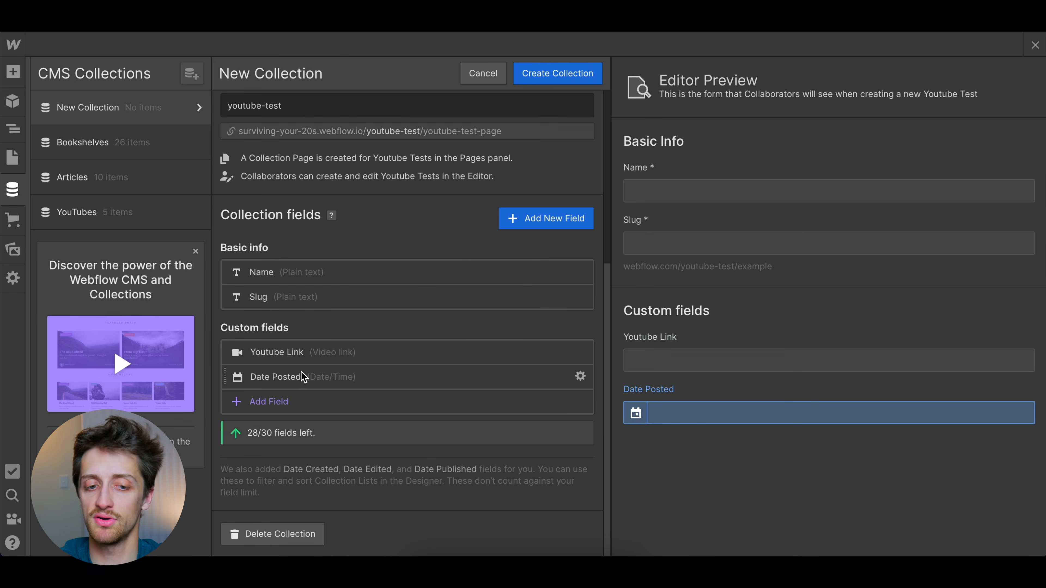
Add an Option custom field to the collection and label it Type Of Video
{"action": "left_click", "coordinate": [283, 408]}
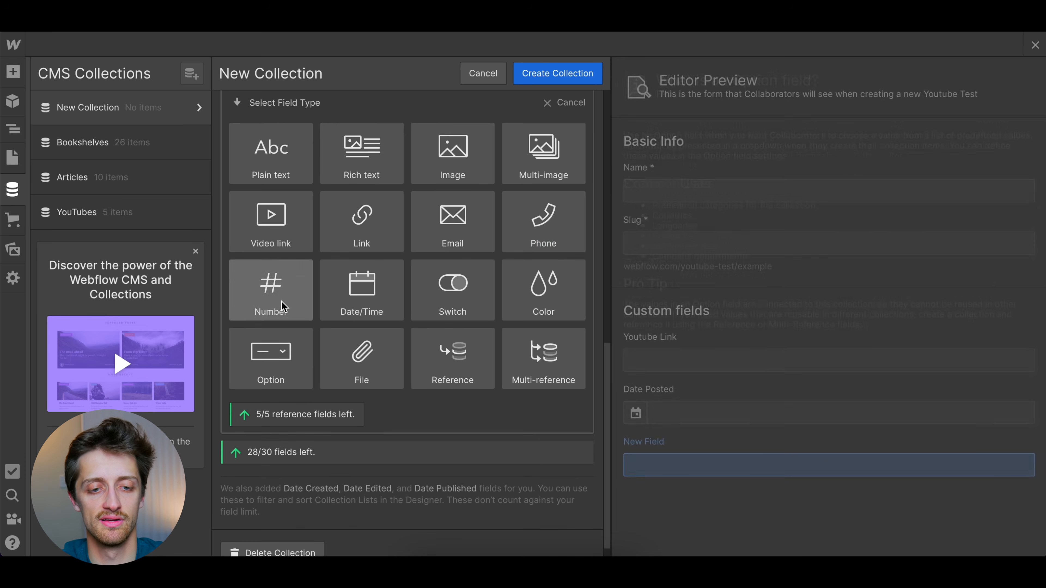
{"action": "left_click", "coordinate": [290, 355]}
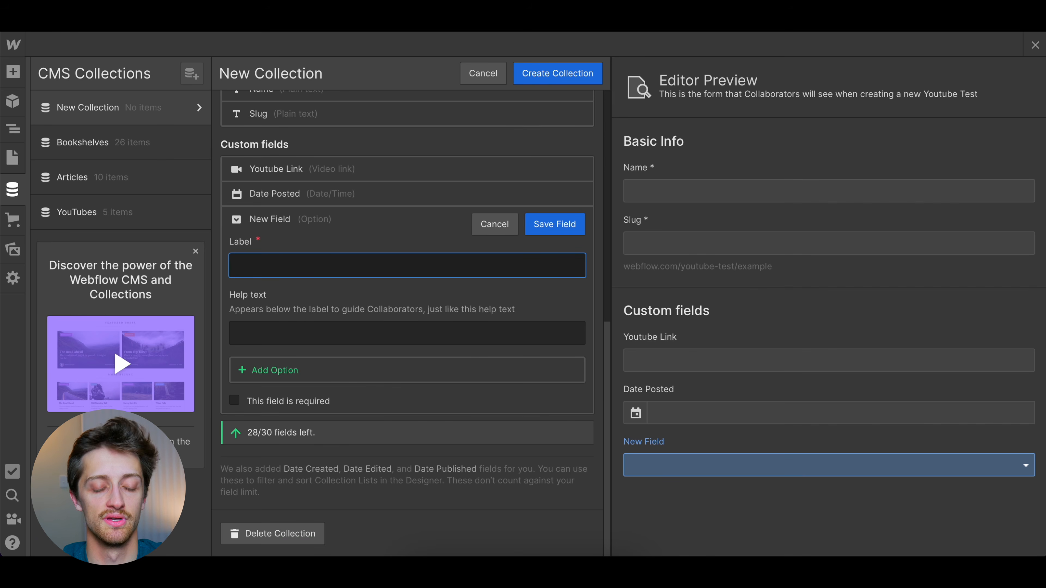
{"action": "type", "text": "Type Of Video"}
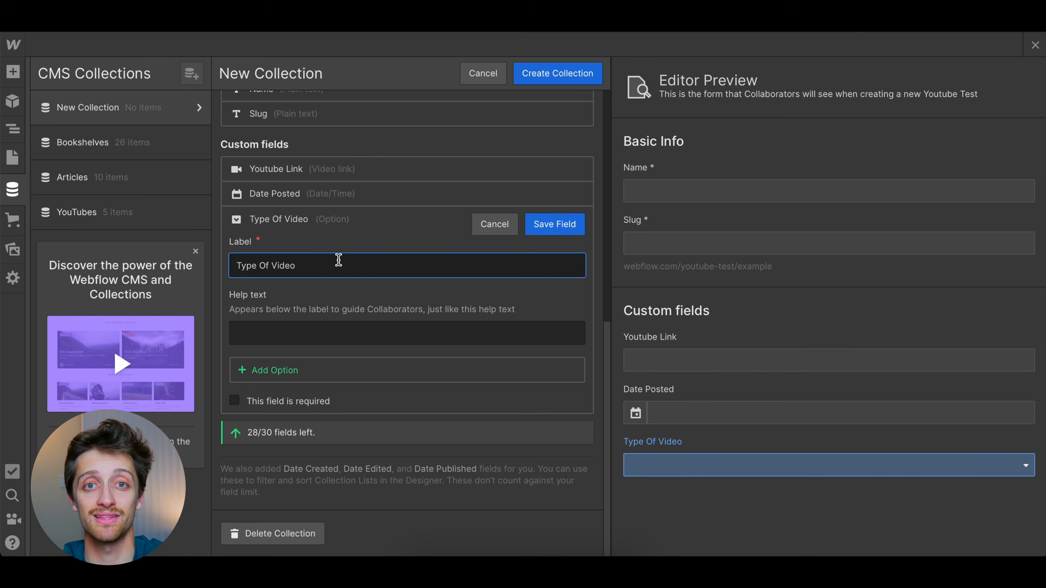
Define the choices Self Help, Business Page and Finance Page for the Type Of Video field and save the field
{"action": "left_click", "coordinate": [275, 370]}
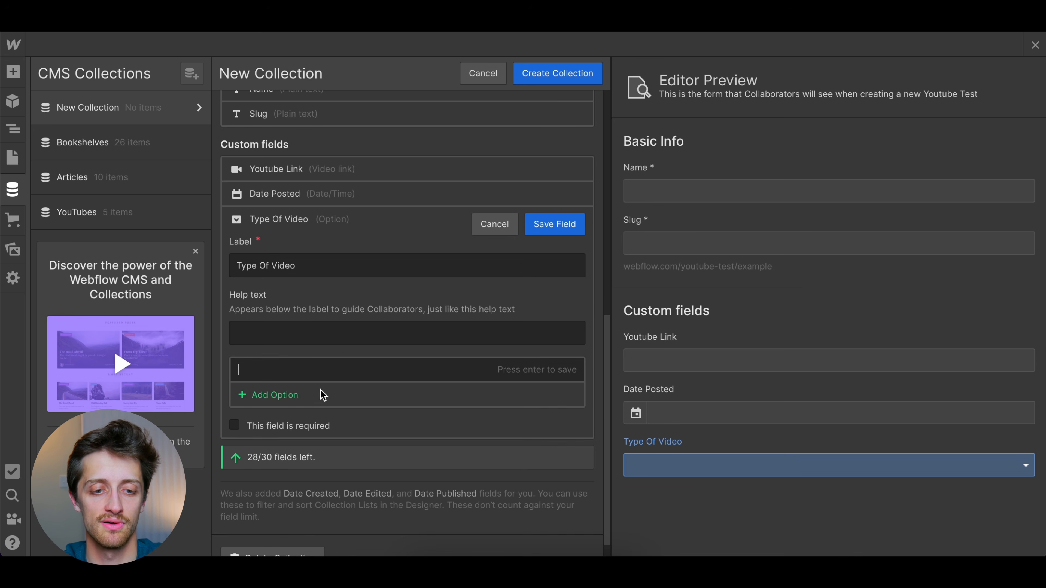
{"action": "scroll", "coordinate": [320, 362], "scroll_direction": "down", "scroll_amount": 1}
{"action": "type", "text": "Self Help"}
{"action": "key", "text": "Return"}
{"action": "left_click", "coordinate": [294, 368]}
{"action": "scroll", "coordinate": [257, 366], "scroll_direction": "down", "scroll_amount": 1}
{"action": "type", "text": "Business Pag"}
{"action": "key", "text": "Return"}
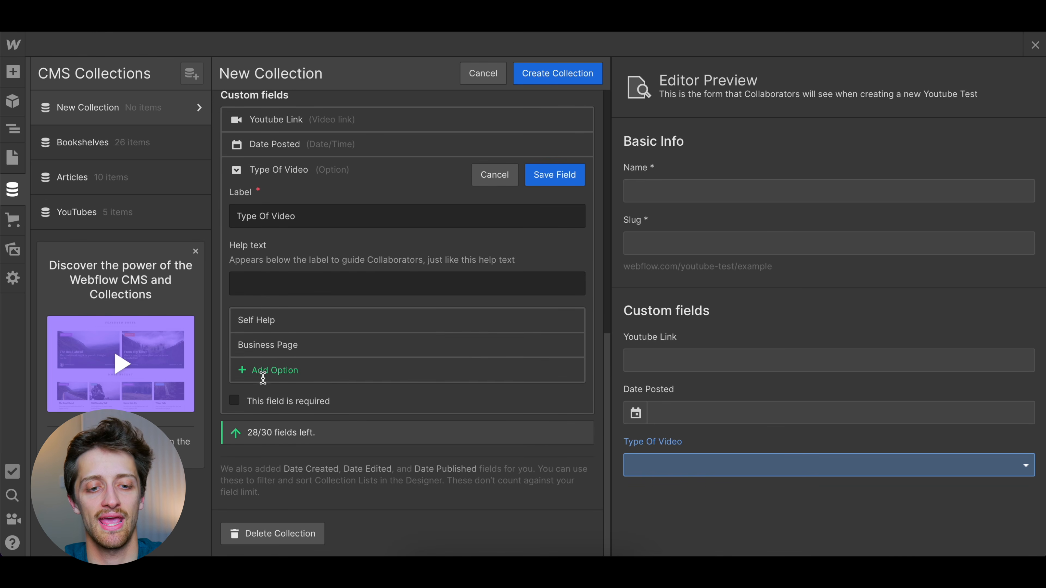
{"action": "left_click", "coordinate": [264, 371]}
{"action": "scroll", "coordinate": [264, 371], "scroll_direction": "down", "scroll_amount": 1}
{"action": "type", "text": "Finance Page"}
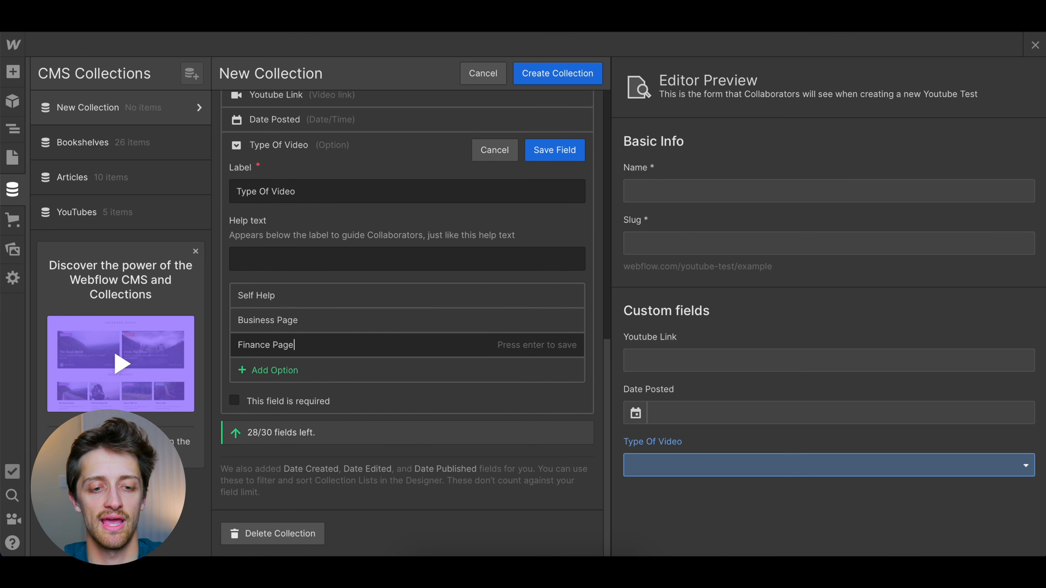
{"action": "key", "text": "Return"}
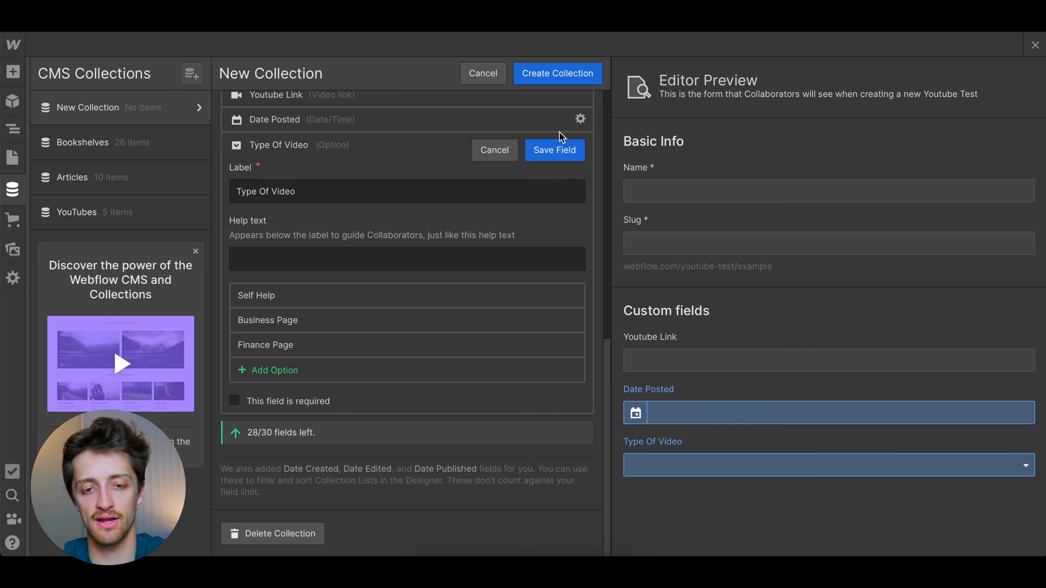
{"action": "left_click", "coordinate": [560, 150]}
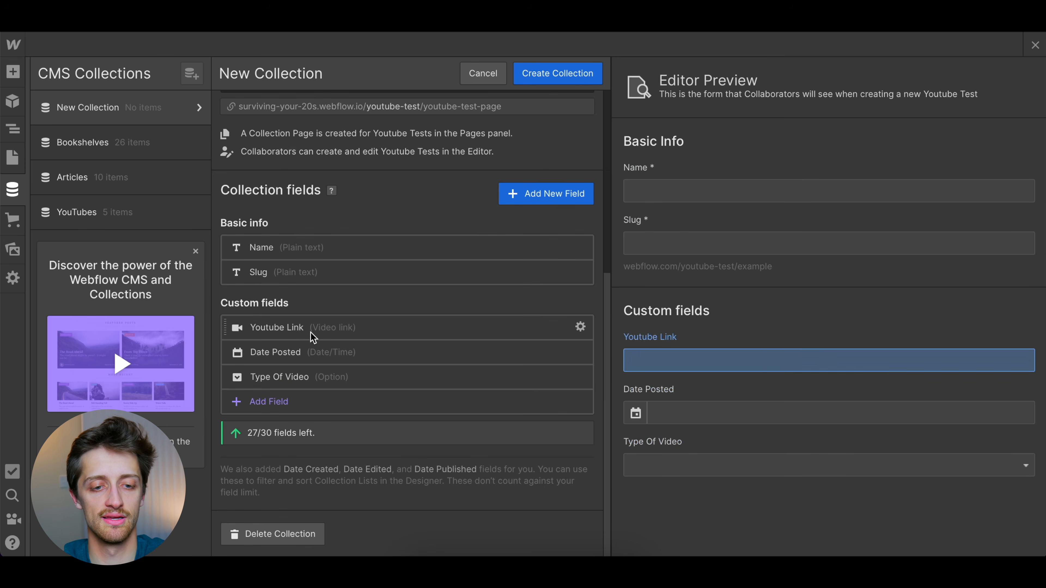
Add a Rich text custom field labelled Post Summary to the collection and save the field
{"action": "left_click", "coordinate": [276, 401]}
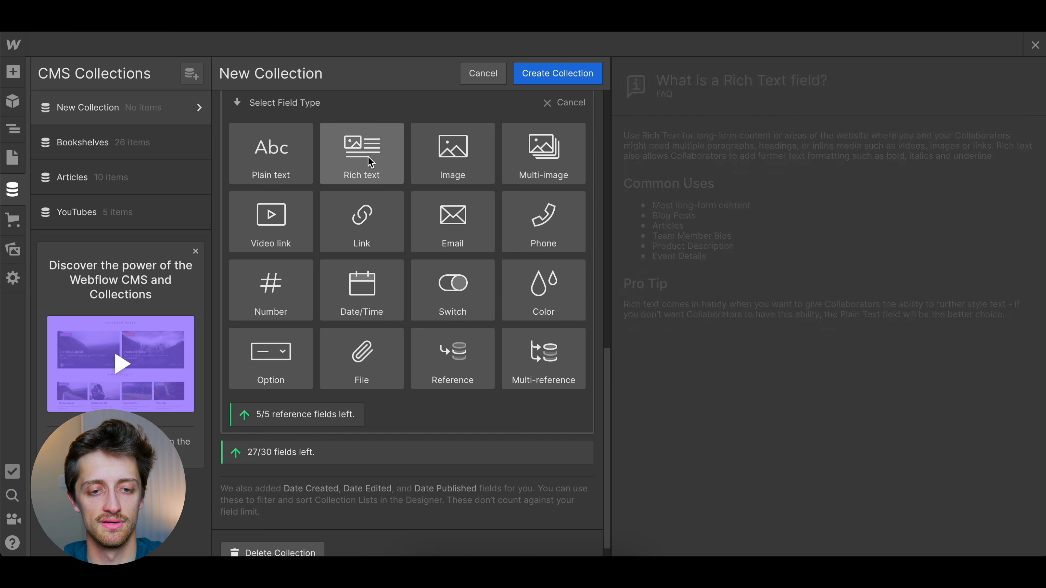
{"action": "left_click", "coordinate": [372, 158]}
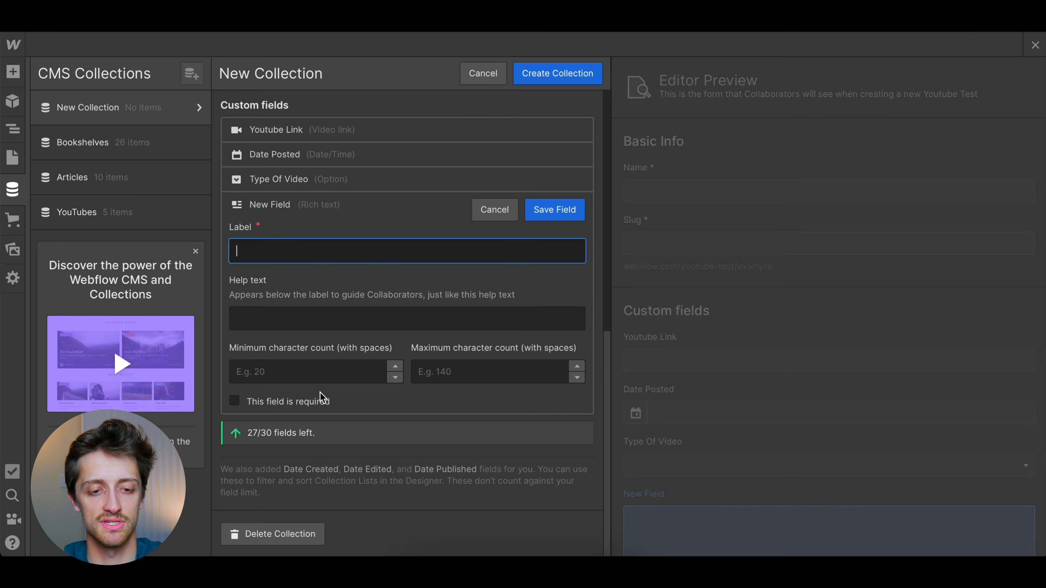
{"action": "type", "text": "Post SU"}
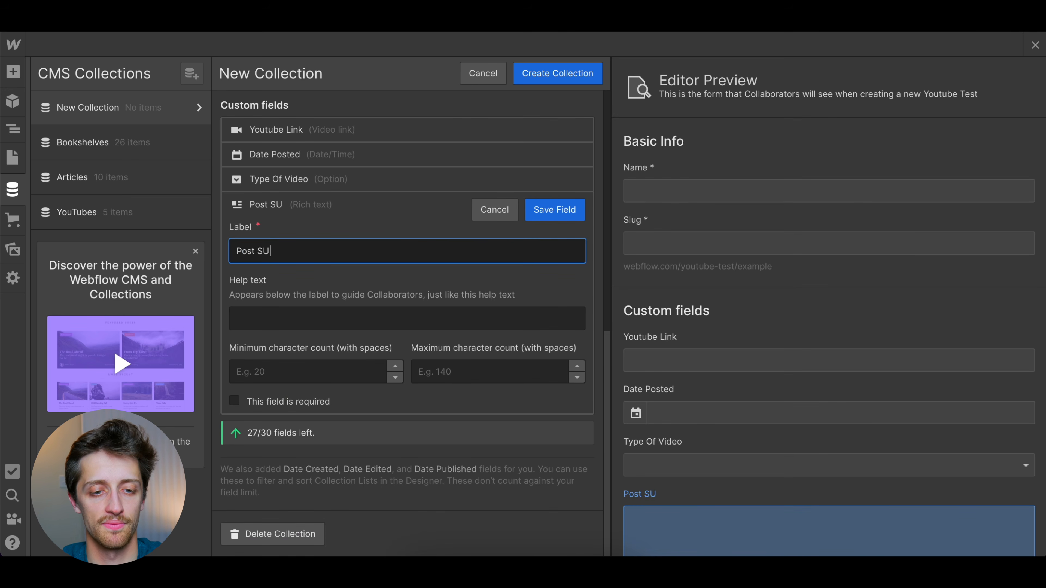
{"action": "type", "text": "mmary"}
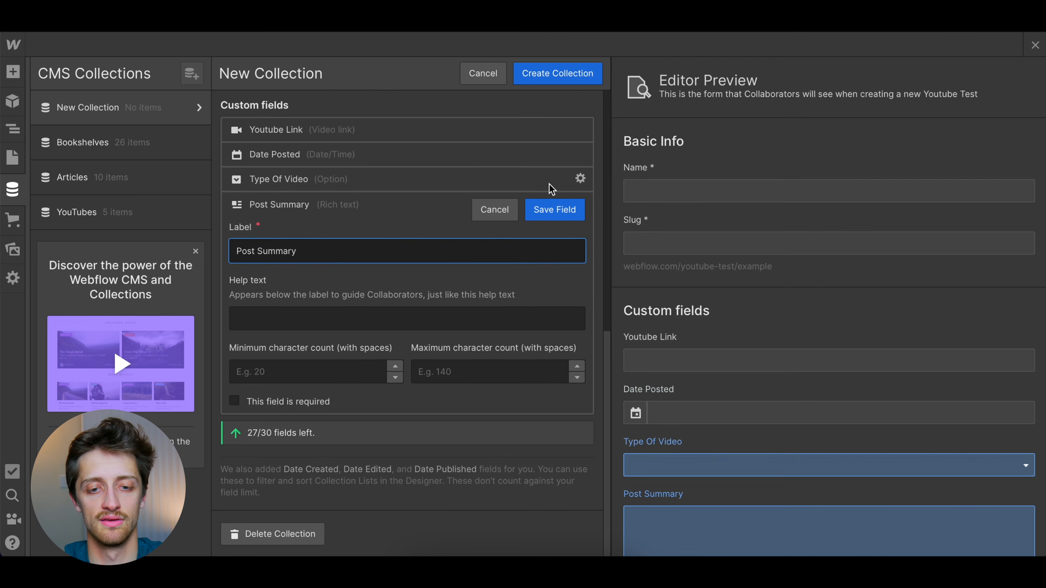
{"action": "left_click", "coordinate": [552, 210]}
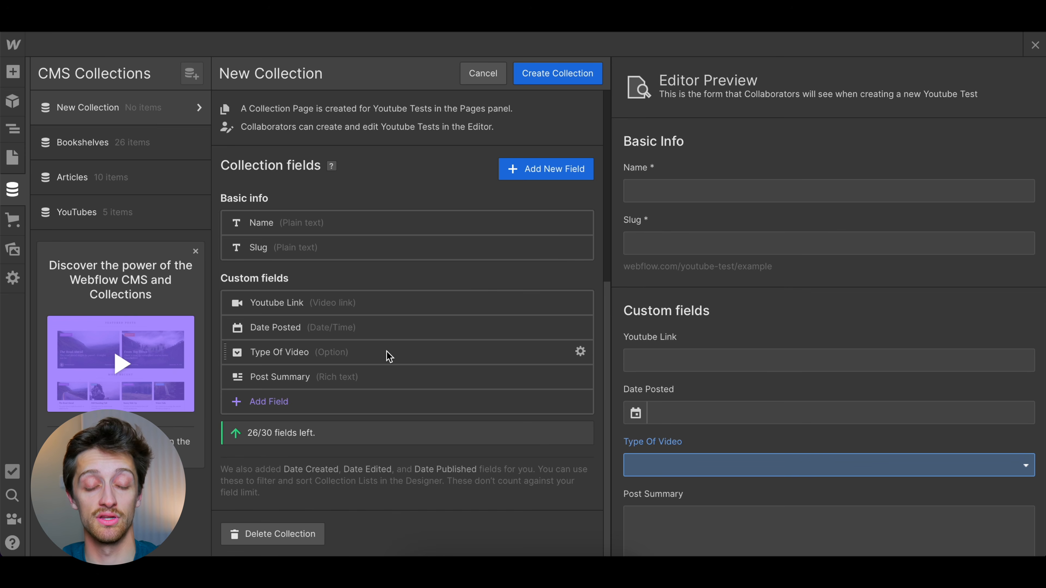
Create the Youtube Tests collection and fill it with 10 sample items
{"action": "left_click", "coordinate": [555, 74]}
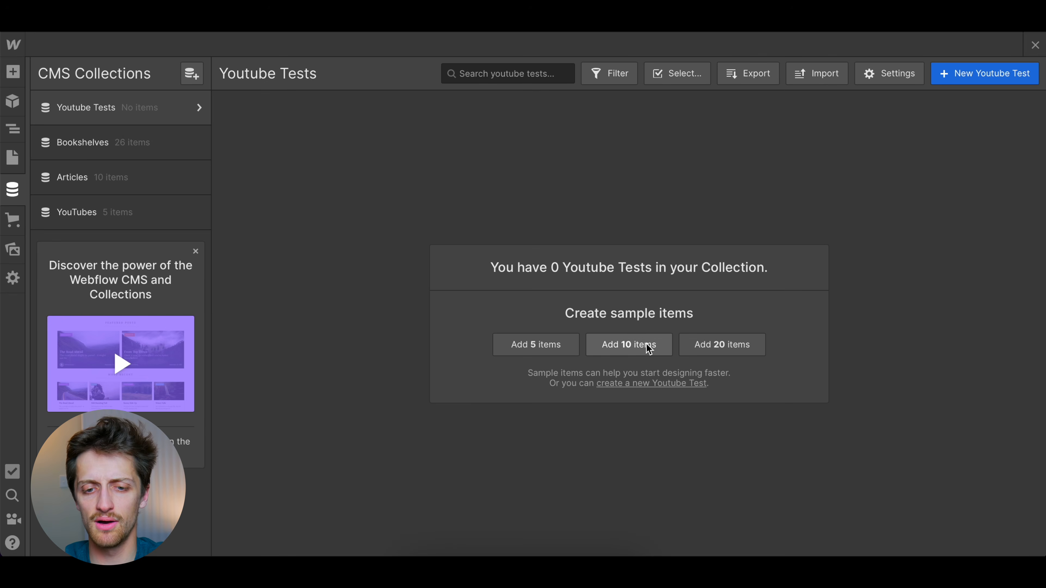
{"action": "left_click", "coordinate": [655, 346]}
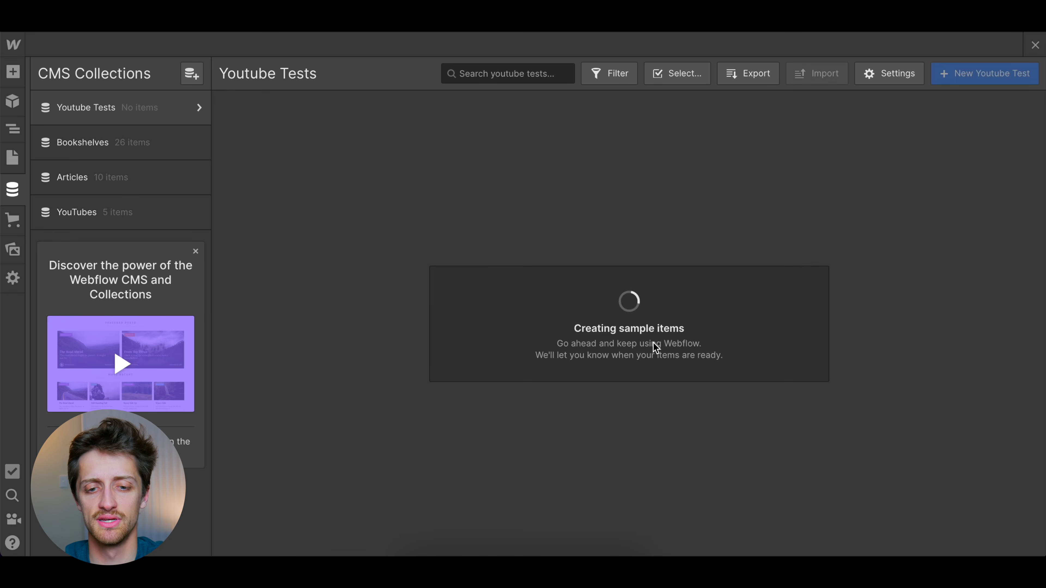
Examine the Aut sample item's generated content, including its video link, date, Type Of Video choices and Post Summary, and return to the item list
{"action": "left_click", "coordinate": [424, 140]}
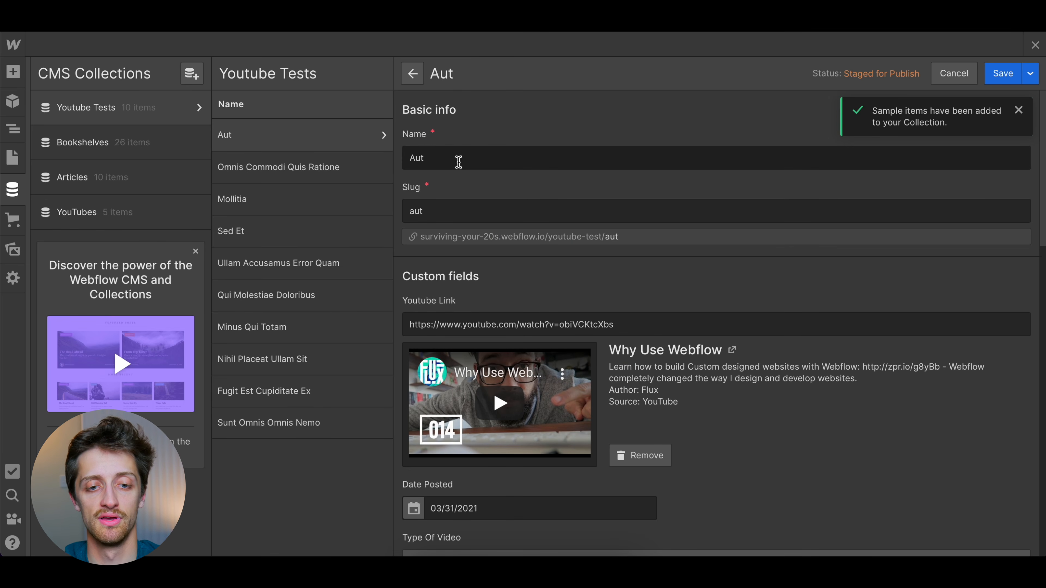
{"action": "scroll", "coordinate": [487, 167], "scroll_direction": "down", "scroll_amount": 1}
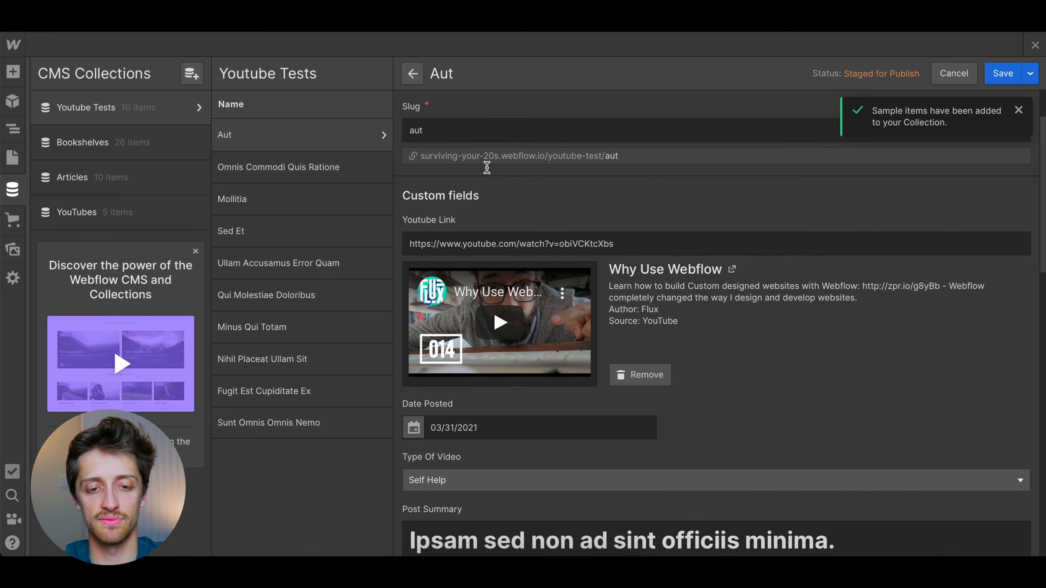
{"action": "scroll", "coordinate": [443, 147], "scroll_direction": "up", "scroll_amount": 2}
{"action": "scroll", "coordinate": [478, 268], "scroll_direction": "down", "scroll_amount": 4}
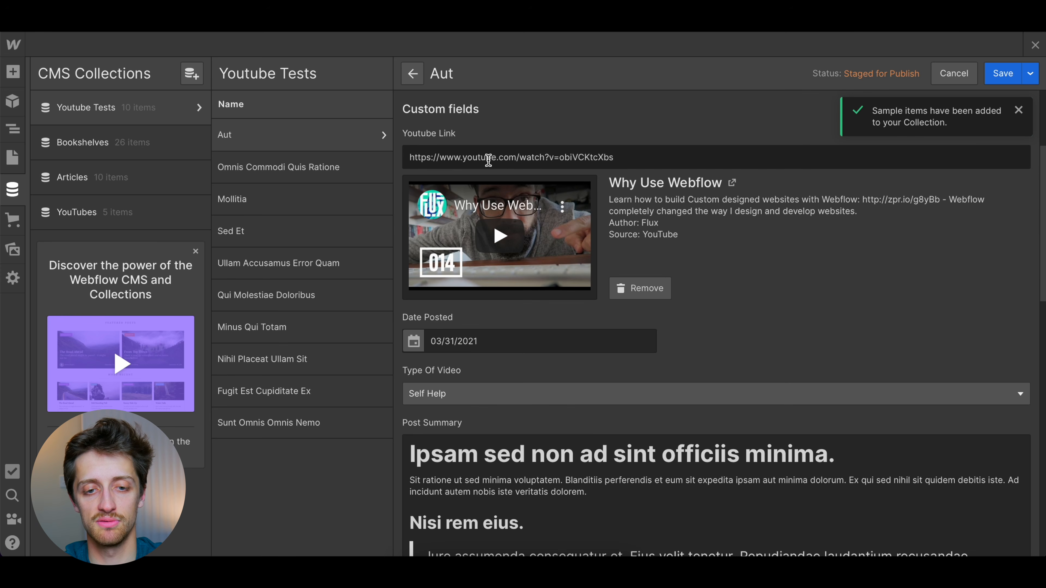
{"action": "scroll", "coordinate": [475, 313], "scroll_direction": "down", "scroll_amount": 1}
{"action": "left_click", "coordinate": [479, 379]}
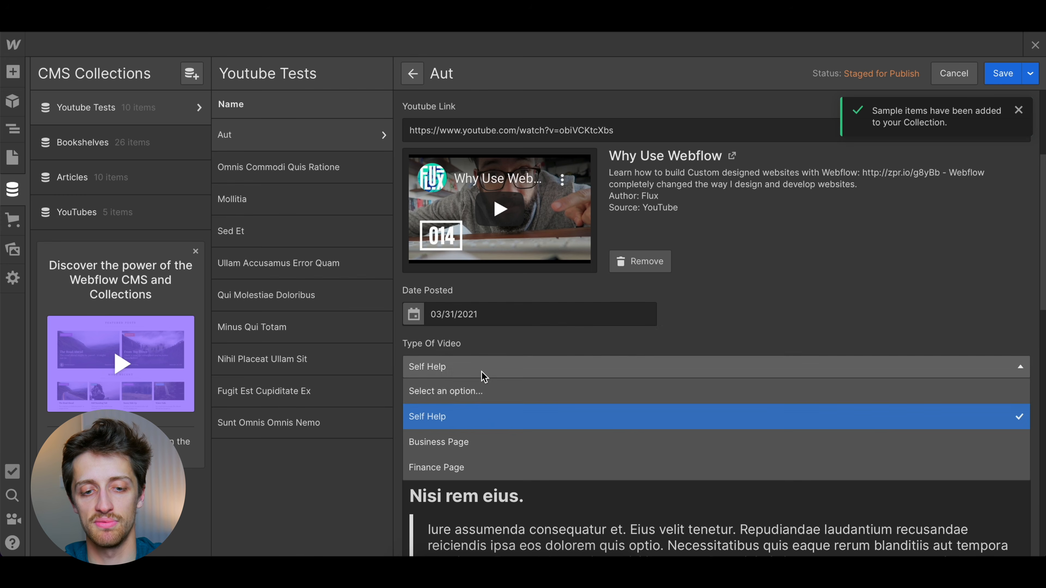
{"action": "left_click", "coordinate": [739, 307]}
{"action": "scroll", "coordinate": [663, 365], "scroll_direction": "down", "scroll_amount": 5}
{"action": "scroll", "coordinate": [663, 364], "scroll_direction": "down", "scroll_amount": 1}
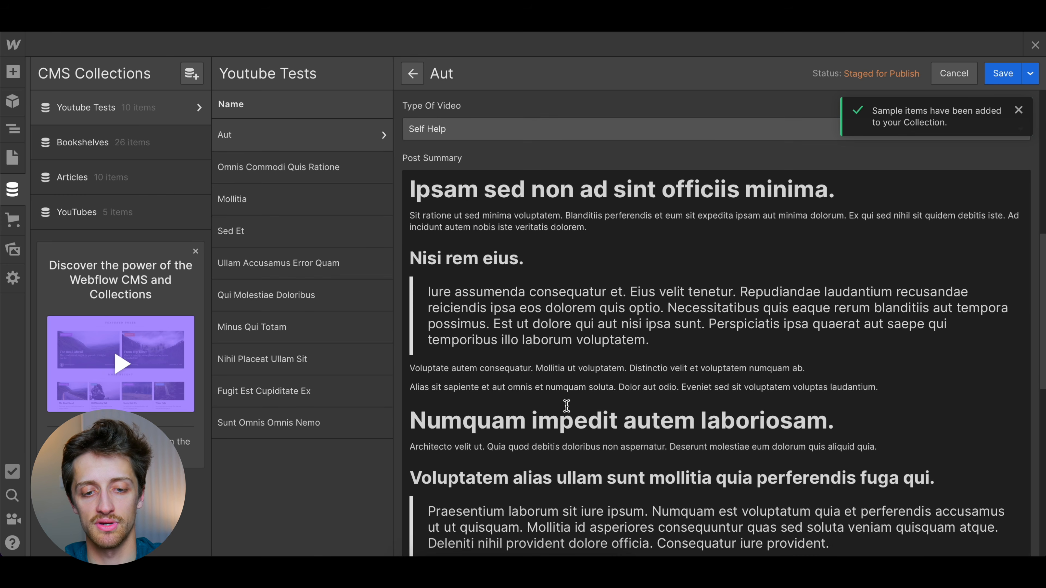
{"action": "scroll", "coordinate": [545, 412], "scroll_direction": "down", "scroll_amount": 5}
{"action": "scroll", "coordinate": [545, 407], "scroll_direction": "down", "scroll_amount": 1}
{"action": "scroll", "coordinate": [560, 315], "scroll_direction": "down", "scroll_amount": 6}
{"action": "scroll", "coordinate": [597, 293], "scroll_direction": "up", "scroll_amount": 13}
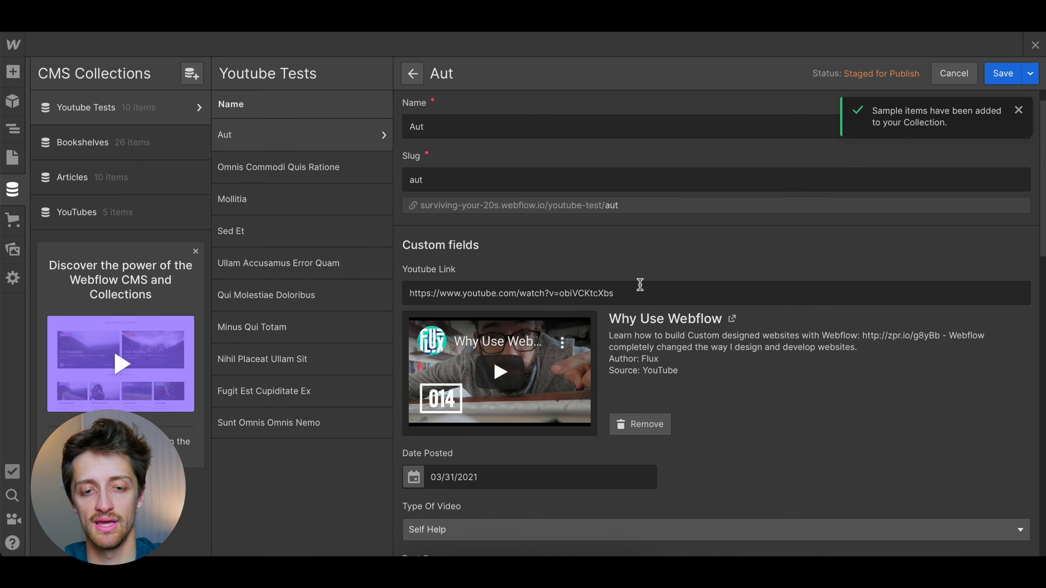
{"action": "scroll", "coordinate": [542, 164], "scroll_direction": "up", "scroll_amount": 1}
{"action": "left_click", "coordinate": [412, 73]}
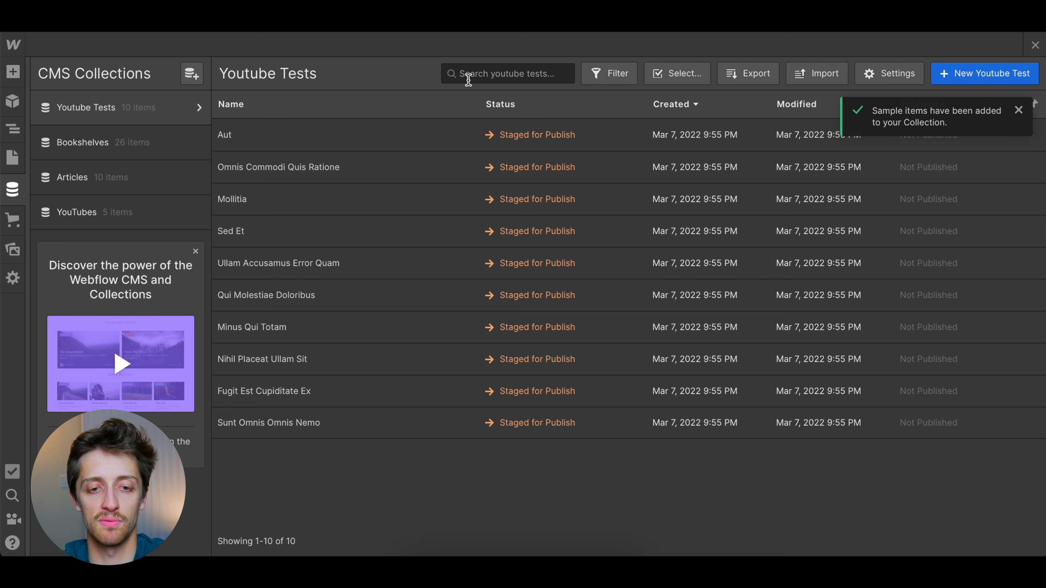
Rename the Aut sample item as Webflow Flexbox Crash Course (2022)
{"action": "left_click", "coordinate": [370, 142]}
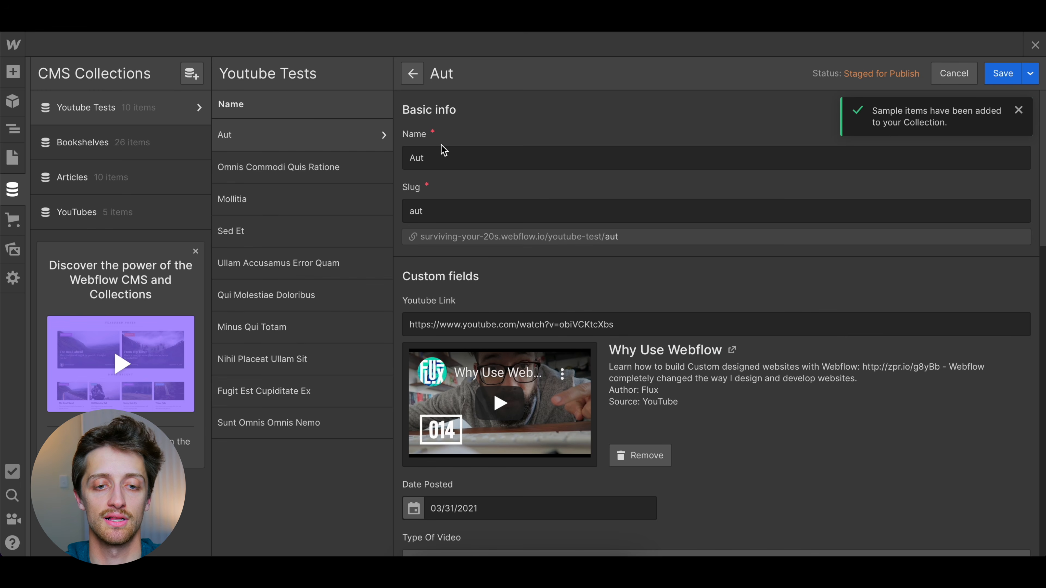
{"action": "double_click", "coordinate": [443, 156]}
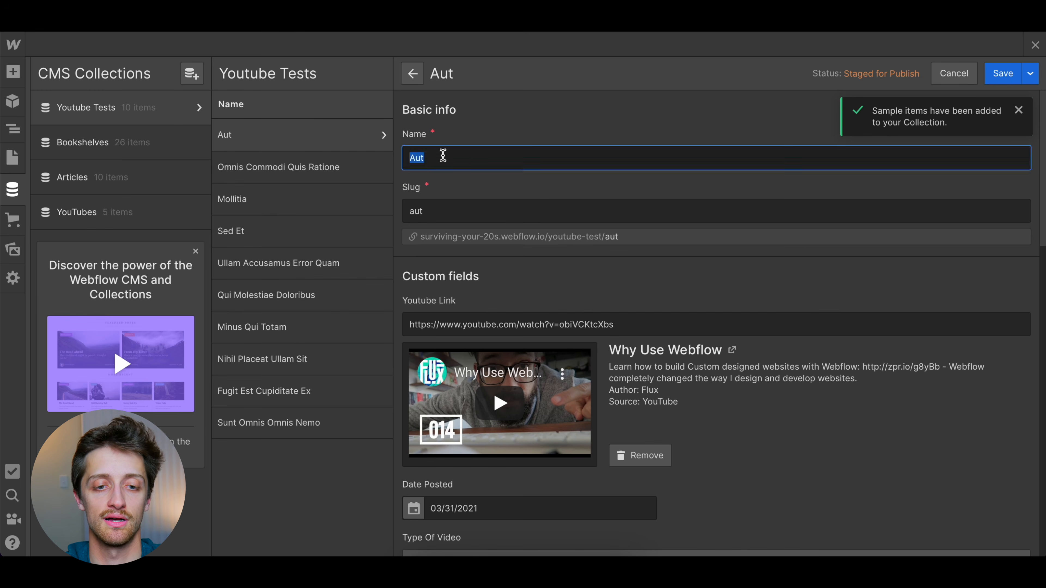
{"action": "type", "text": "Webflow Flex"}
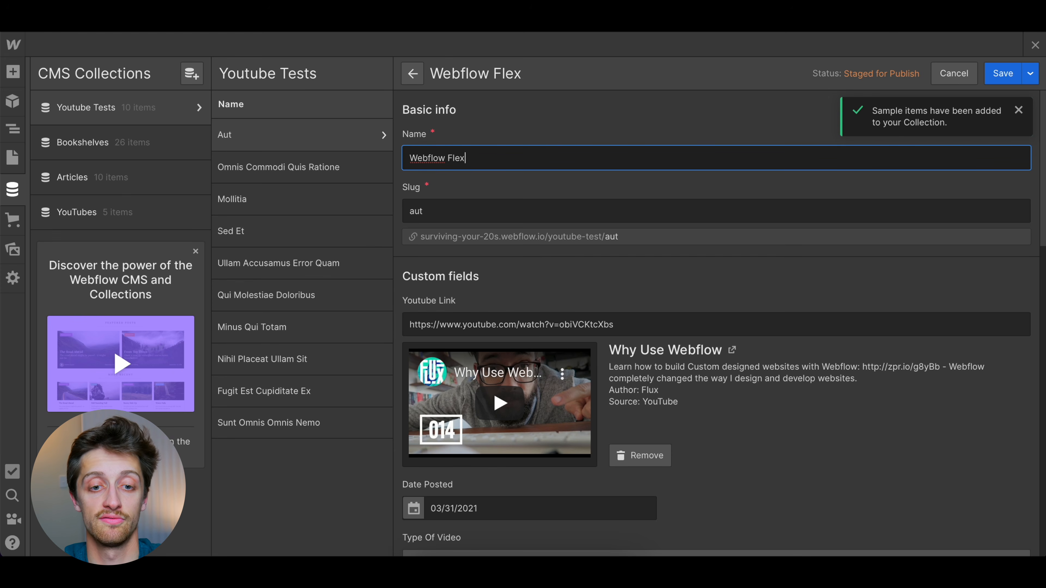
{"action": "type", "text": "box Crash Cour"}
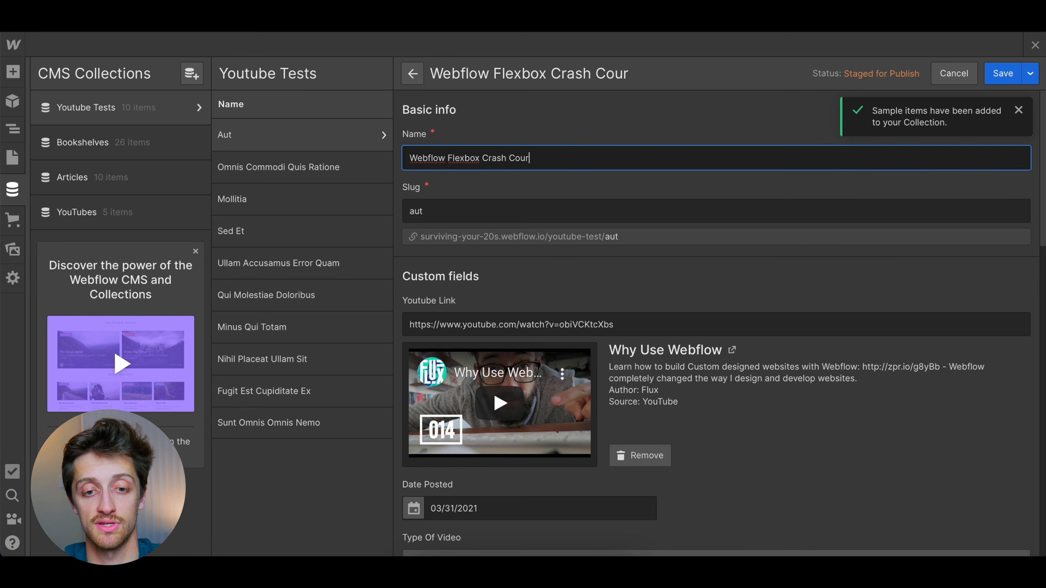
{"action": "type", "text": "se (2022"}
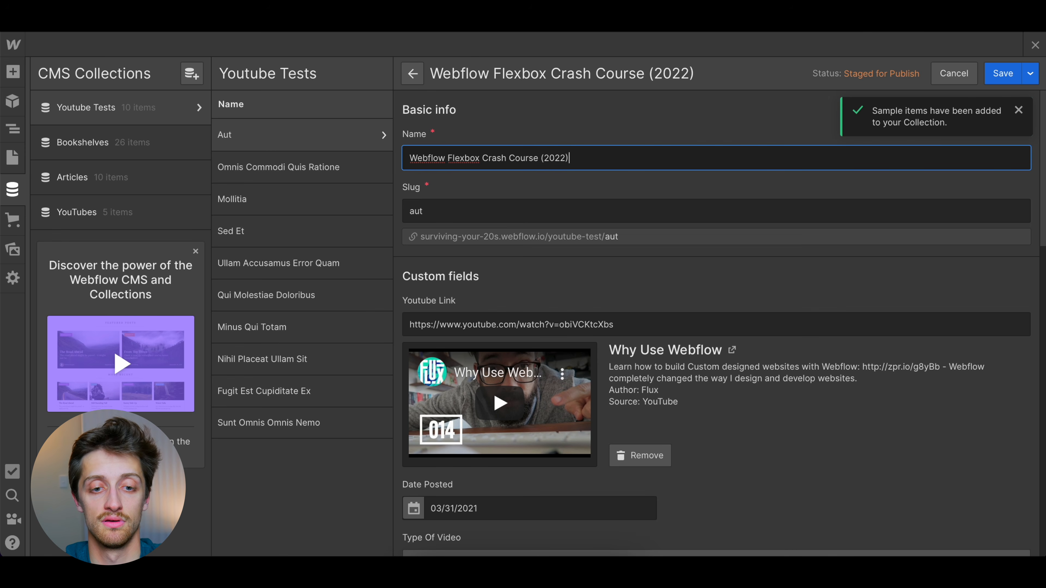
Copy the item's name and use it as the slug in place of aut
{"action": "key", "text": "ctrl+a"}
{"action": "key", "text": "ctrl+c"}
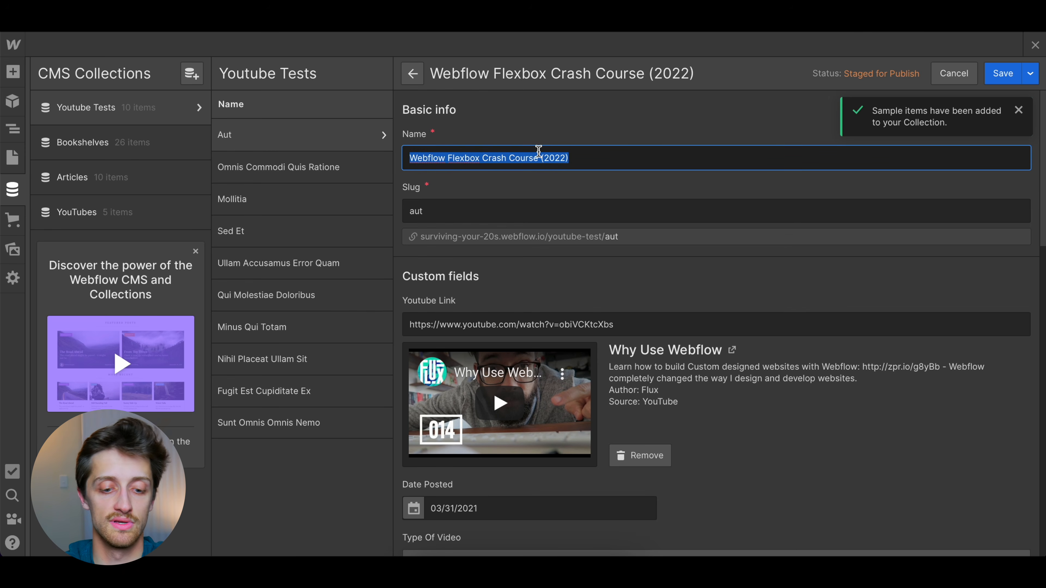
{"action": "left_click", "coordinate": [497, 203]}
{"action": "key", "text": "ctrl+a"}
{"action": "key", "text": "ctrl+v"}
{"action": "scroll", "coordinate": [552, 191], "scroll_direction": "down", "scroll_amount": 5}
{"action": "left_click", "coordinate": [554, 157]}
{"action": "left_click", "coordinate": [809, 27]}
{"action": "left_click", "coordinate": [523, 8]}
{"action": "left_click", "coordinate": [253, 32]}
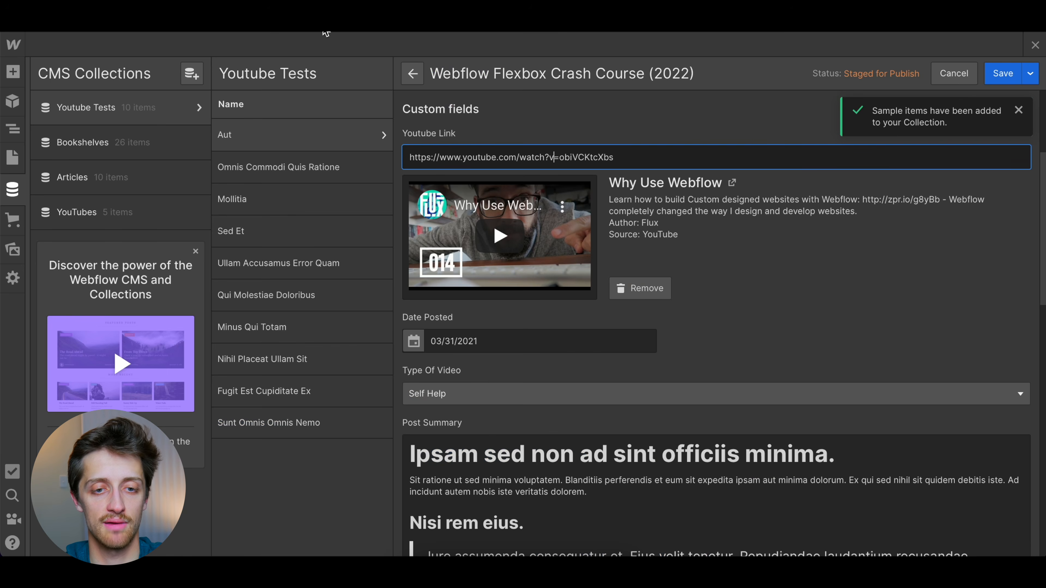
{"action": "left_click", "coordinate": [547, 157]}
{"action": "key", "text": "super+a"}
{"action": "key", "text": "super+v"}
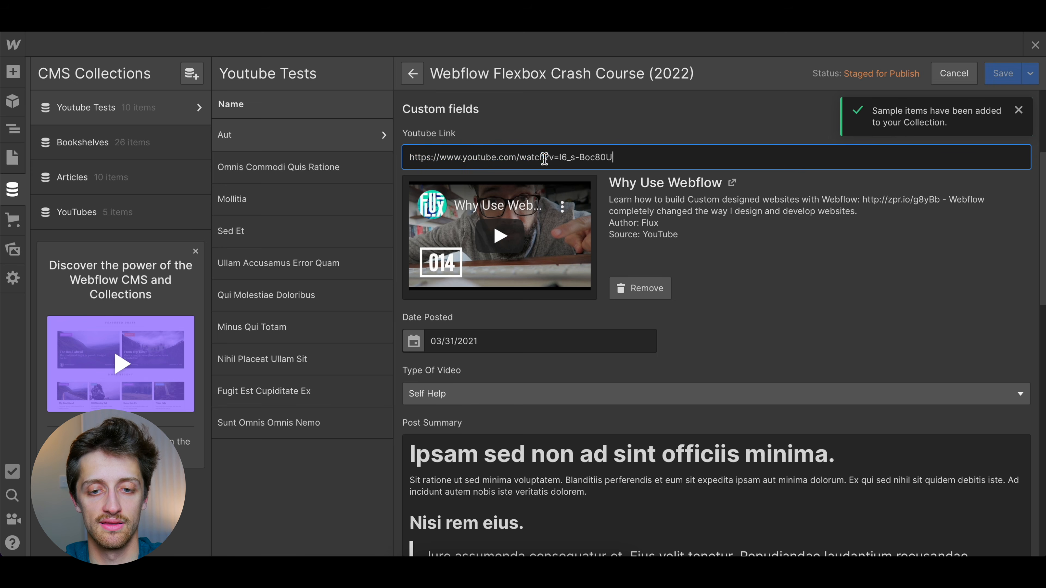
{"action": "left_click", "coordinate": [625, 134]}
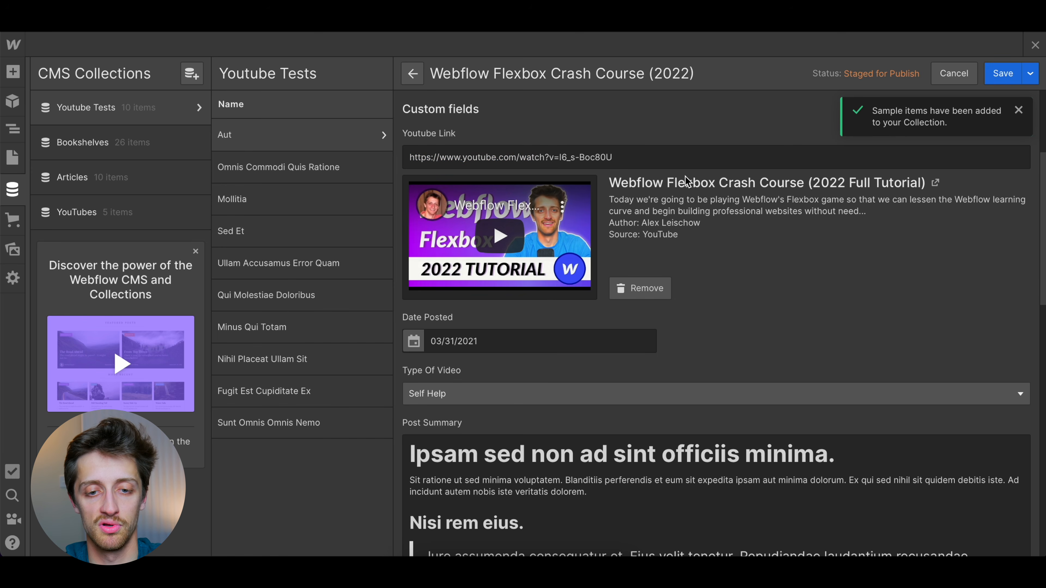
Set the item's Date Posted to 03/01/2022 and save the item
{"action": "scroll", "coordinate": [710, 259], "scroll_direction": "down", "scroll_amount": 2}
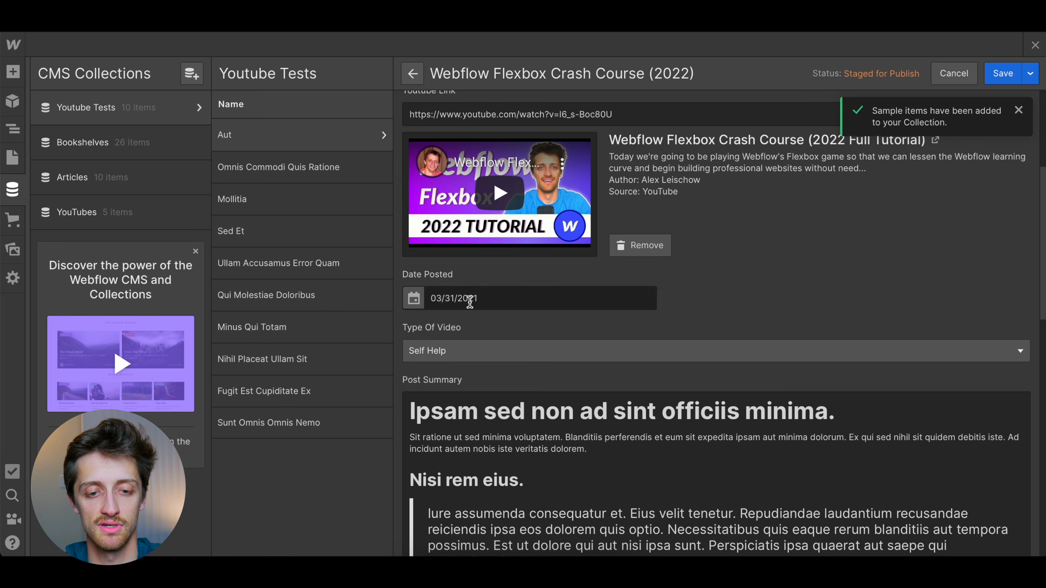
{"action": "left_click", "coordinate": [447, 298]}
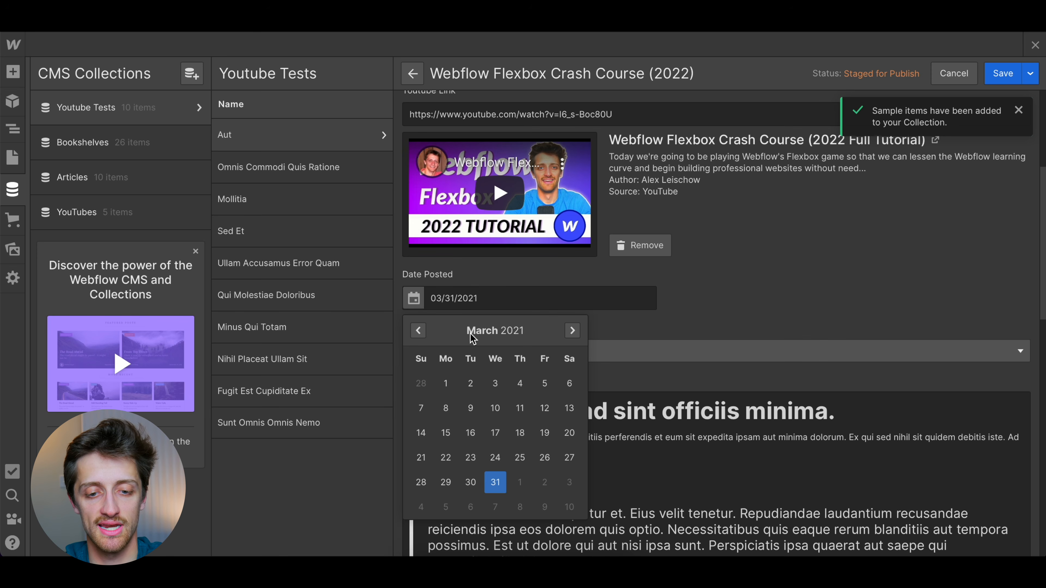
{"action": "left_click", "coordinate": [453, 386]}
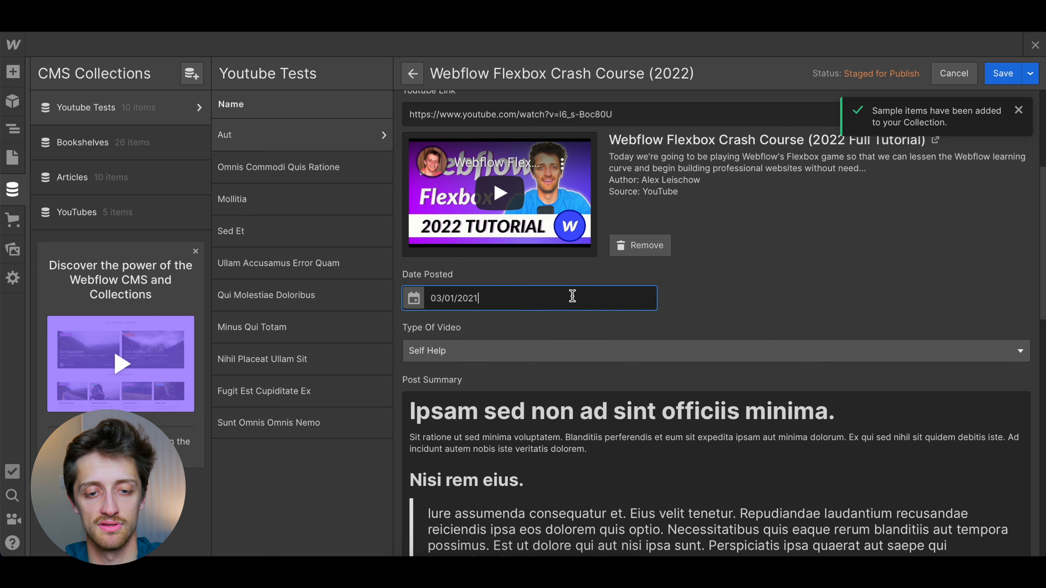
{"action": "key", "text": "Return"}
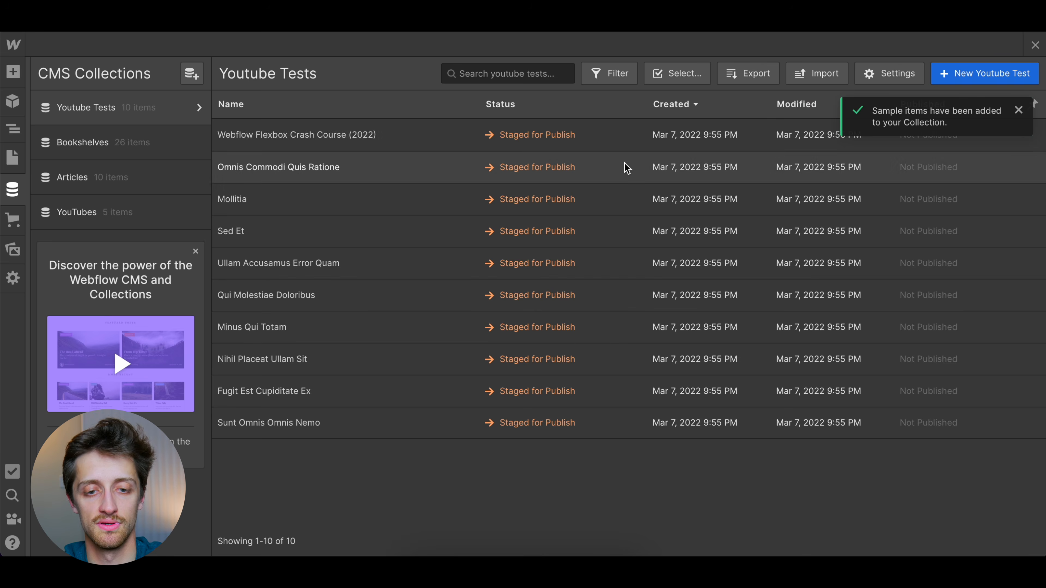
Reopen the Webflow Flexbox Crash Course (2022) item and set its Type Of Video to Business Page
{"action": "left_click", "coordinate": [519, 142]}
{"action": "scroll", "coordinate": [511, 334], "scroll_direction": "down", "scroll_amount": 6}
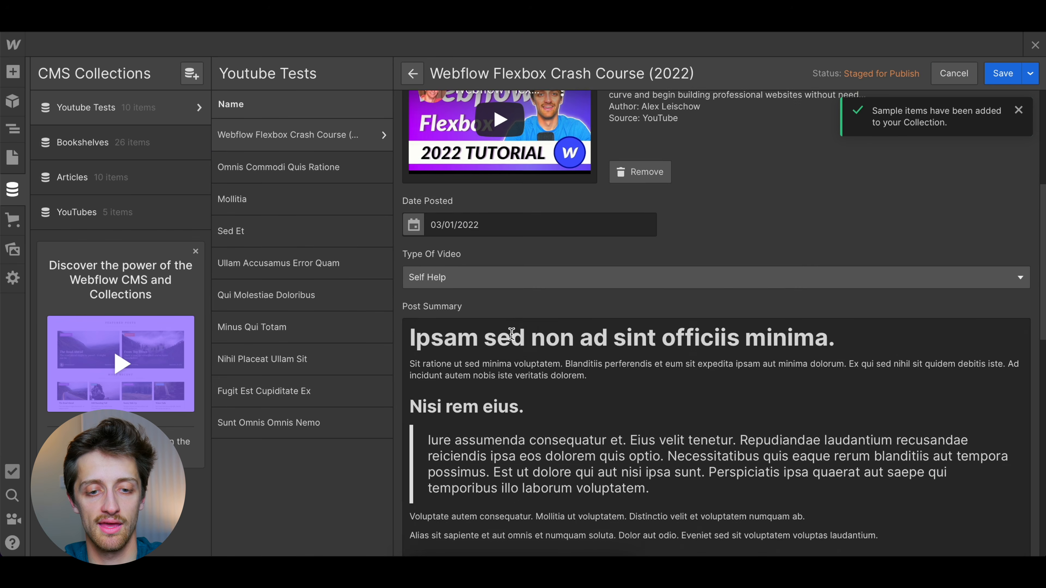
{"action": "left_click", "coordinate": [474, 274]}
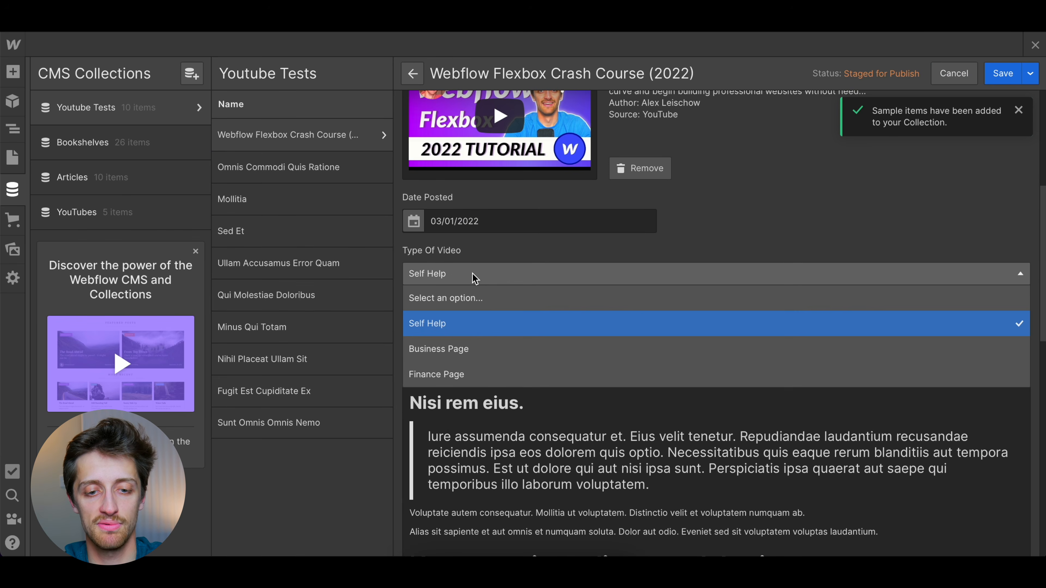
{"action": "left_click", "coordinate": [468, 349]}
Reduce the item's Post Summary to the single paragraph beginning "Sit ratione ut sed minima voluptatem", check the fields and save the item
{"action": "scroll", "coordinate": [566, 200], "scroll_direction": "down", "scroll_amount": 3}
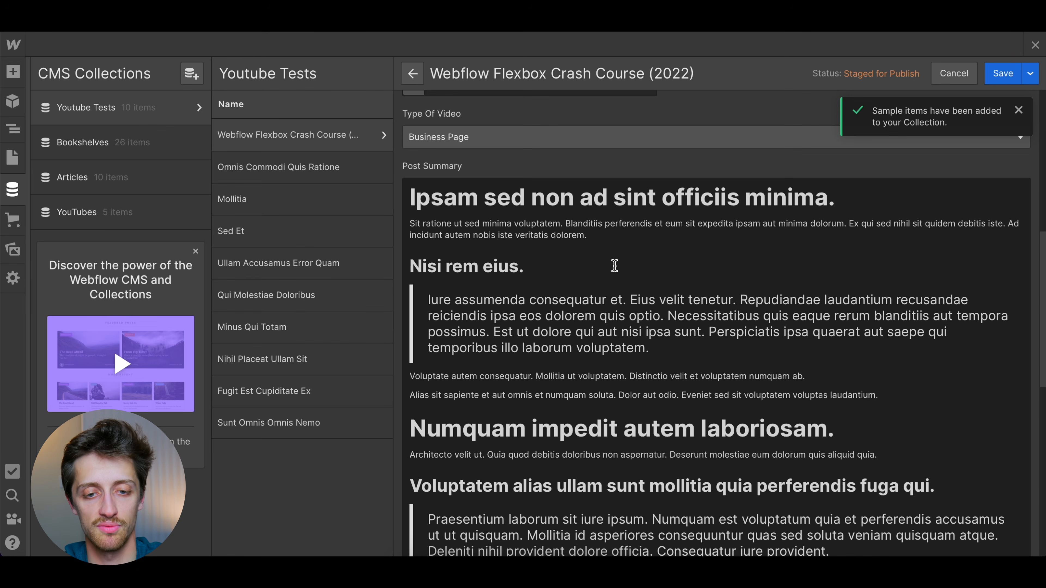
{"action": "scroll", "coordinate": [520, 348], "scroll_direction": "down", "scroll_amount": 10}
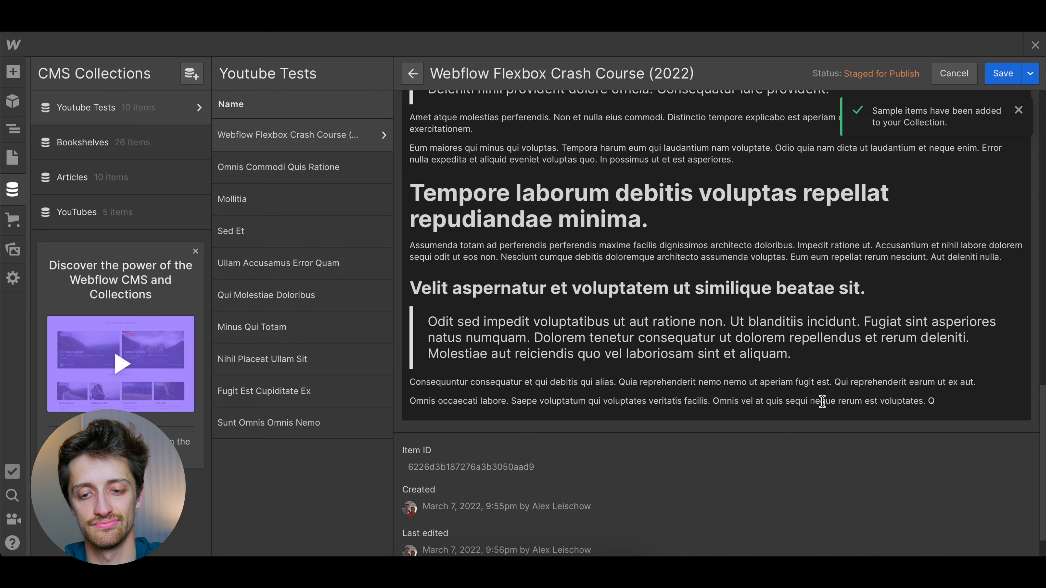
{"action": "left_click", "coordinate": [954, 402]}
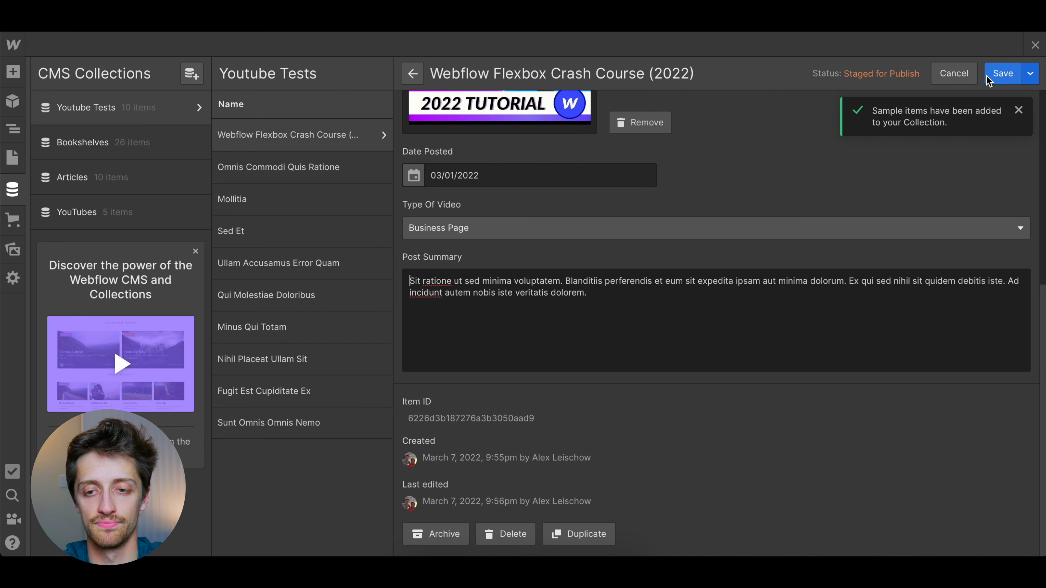
{"action": "scroll", "coordinate": [677, 285], "scroll_direction": "up", "scroll_amount": 8}
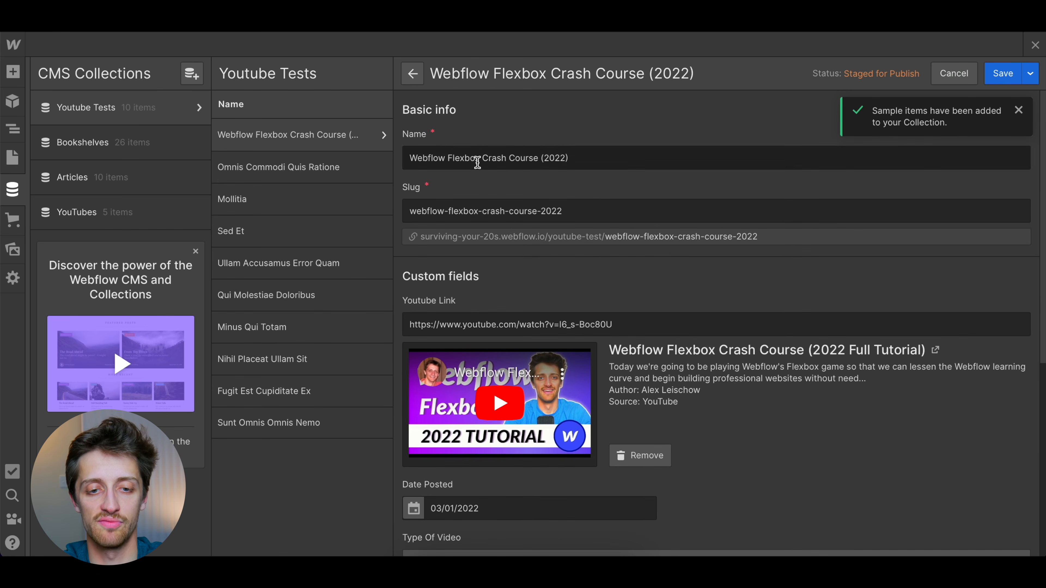
{"action": "scroll", "coordinate": [568, 202], "scroll_direction": "down", "scroll_amount": 5}
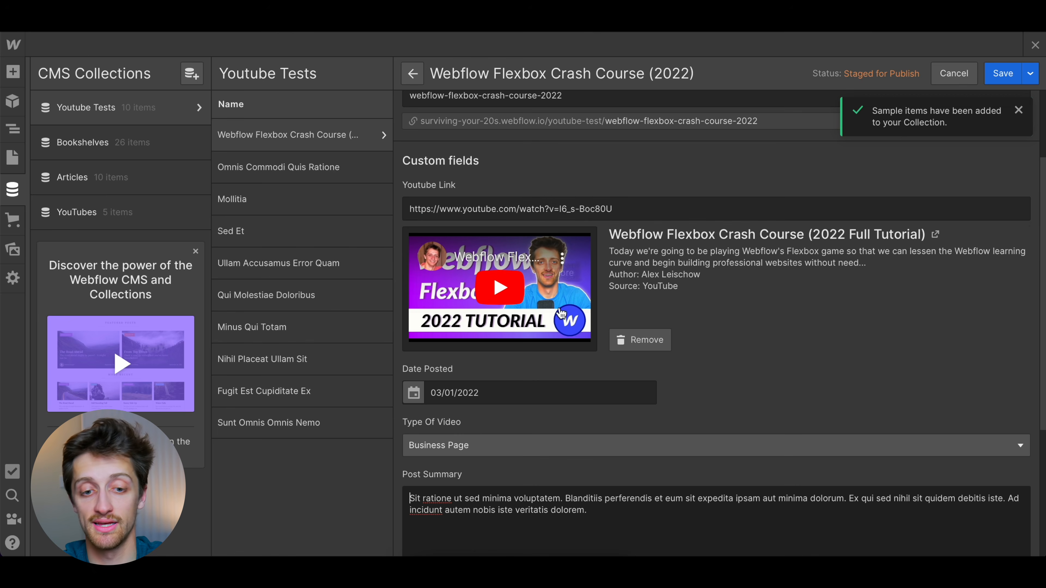
{"action": "scroll", "coordinate": [530, 432], "scroll_direction": "down", "scroll_amount": 2}
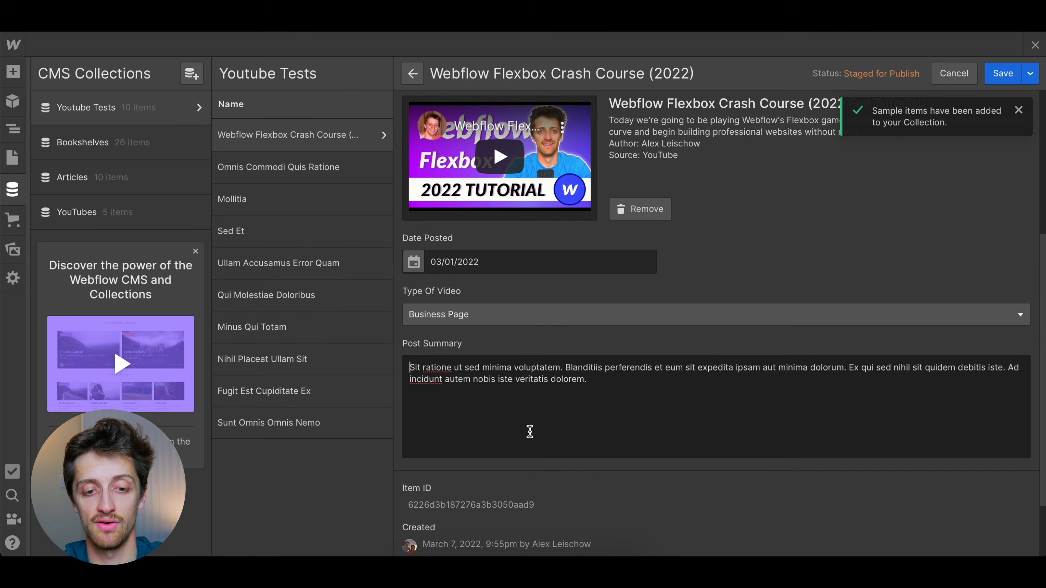
{"action": "left_click", "coordinate": [1003, 74]}
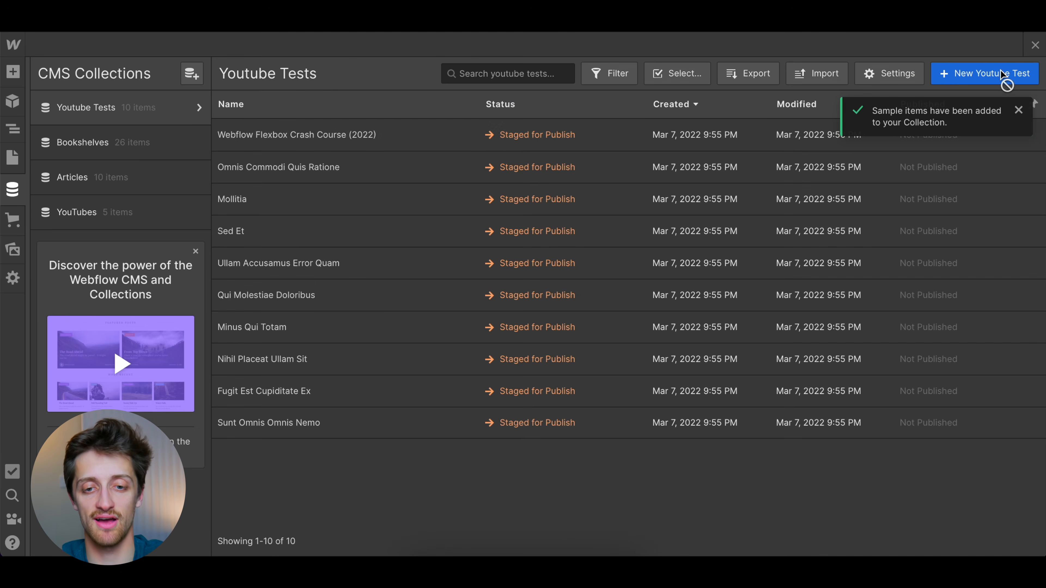
View the saved Flexbox item and the existing YouTubes collection, and switch to the published Surviving Your 20's YouTube page to compare
{"action": "left_click", "coordinate": [319, 136]}
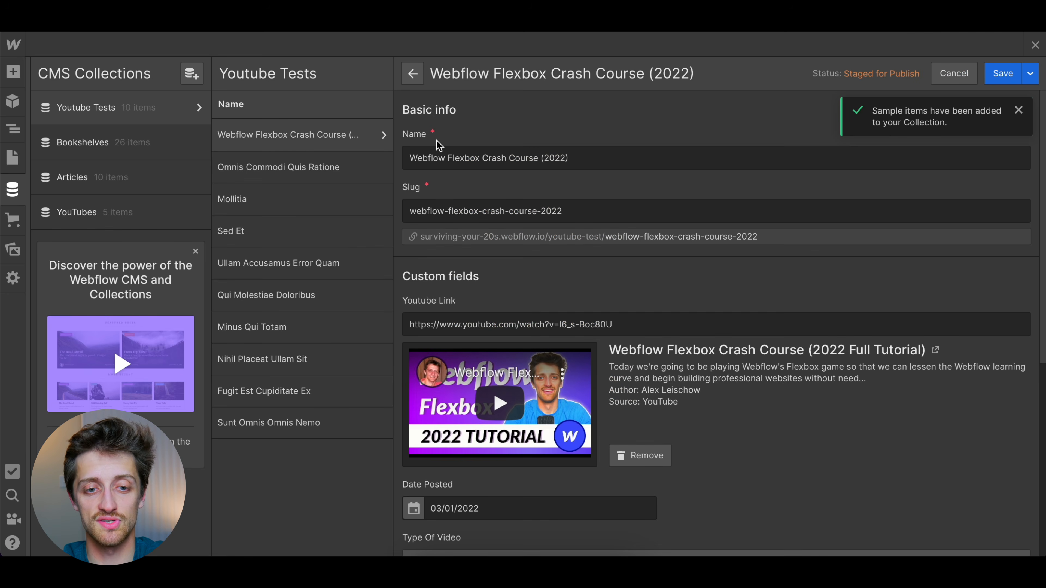
{"action": "left_click", "coordinate": [112, 218]}
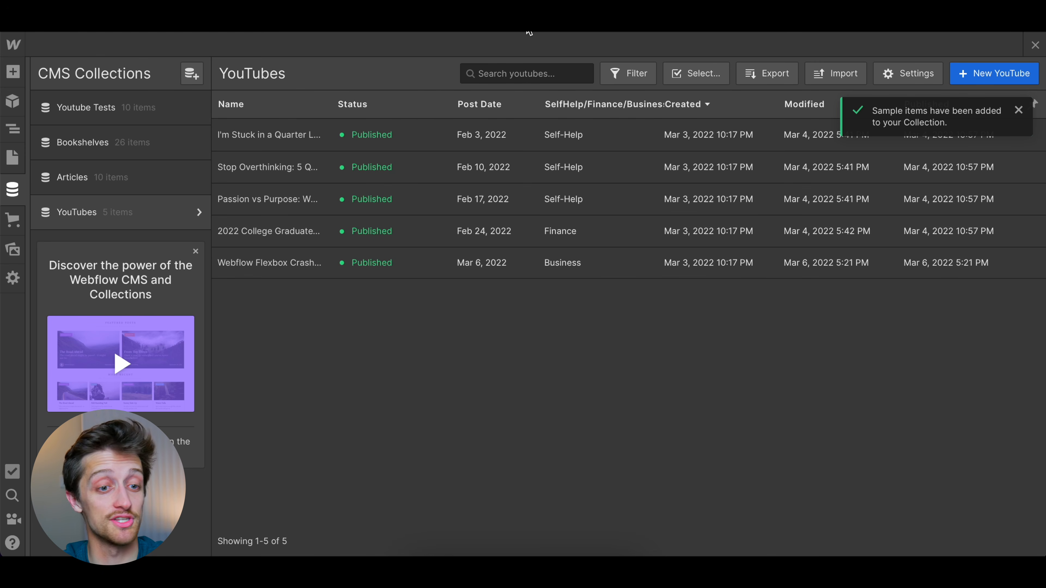
{"action": "mouse_move", "coordinate": [529, 32]}
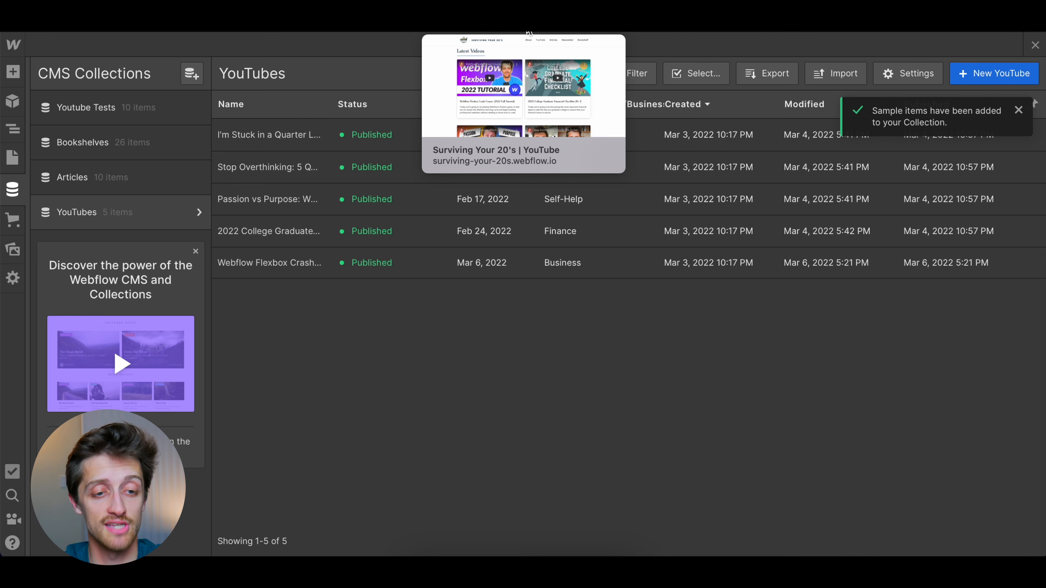
{"action": "left_click", "coordinate": [529, 32]}
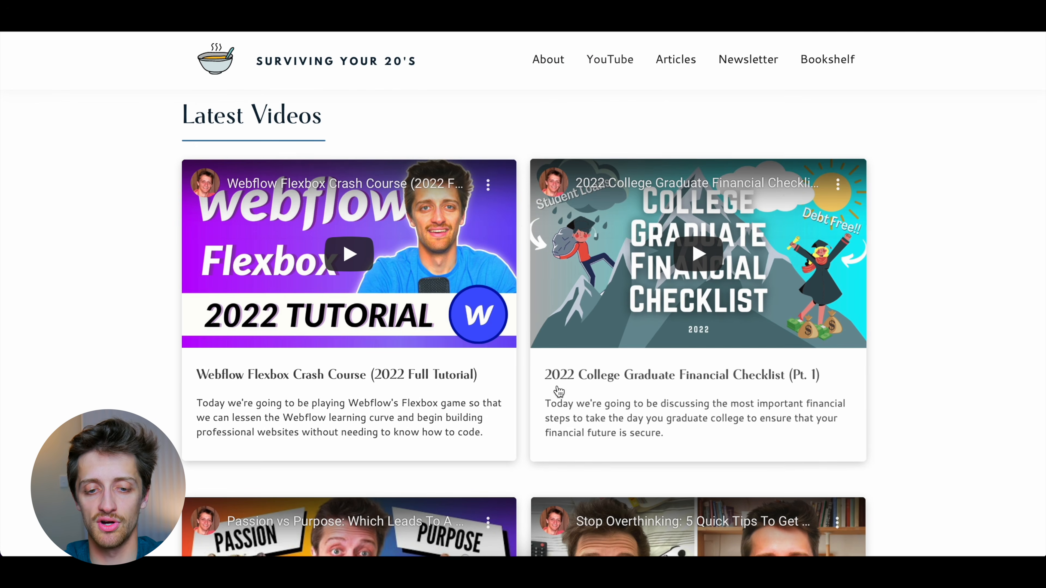
Look through the video cards under Latest Videos on the published page
{"action": "scroll", "coordinate": [468, 393], "scroll_direction": "down", "scroll_amount": 5}
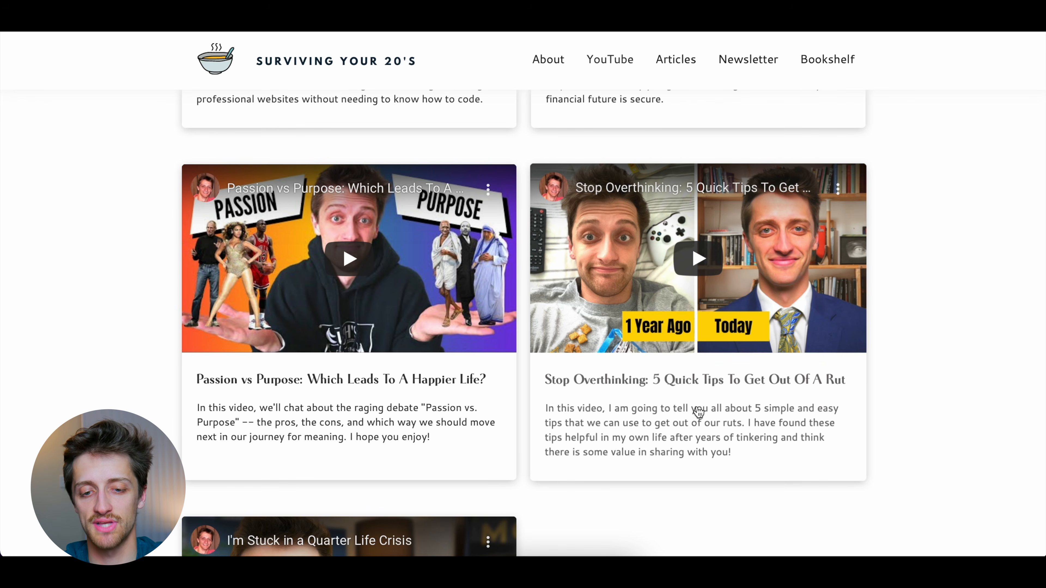
{"action": "scroll", "coordinate": [646, 448], "scroll_direction": "down", "scroll_amount": 3}
{"action": "scroll", "coordinate": [637, 247], "scroll_direction": "up", "scroll_amount": 5}
{"action": "scroll", "coordinate": [641, 230], "scroll_direction": "up", "scroll_amount": 5}
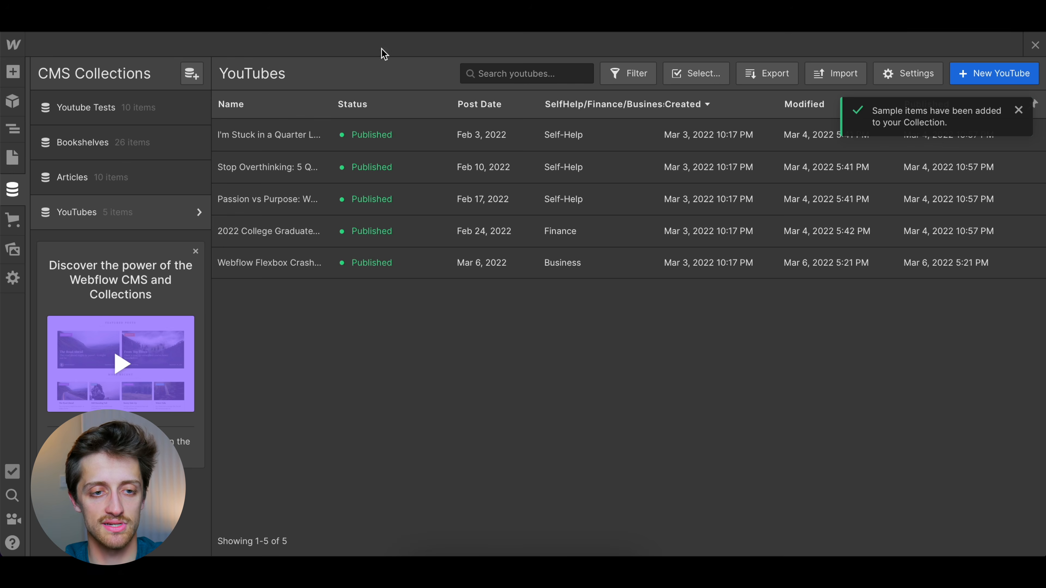
Return to the Webflow Designer, leave the CMS collections and add a Collection List inside the container playground on Test Page
{"action": "left_click", "coordinate": [1035, 45]}
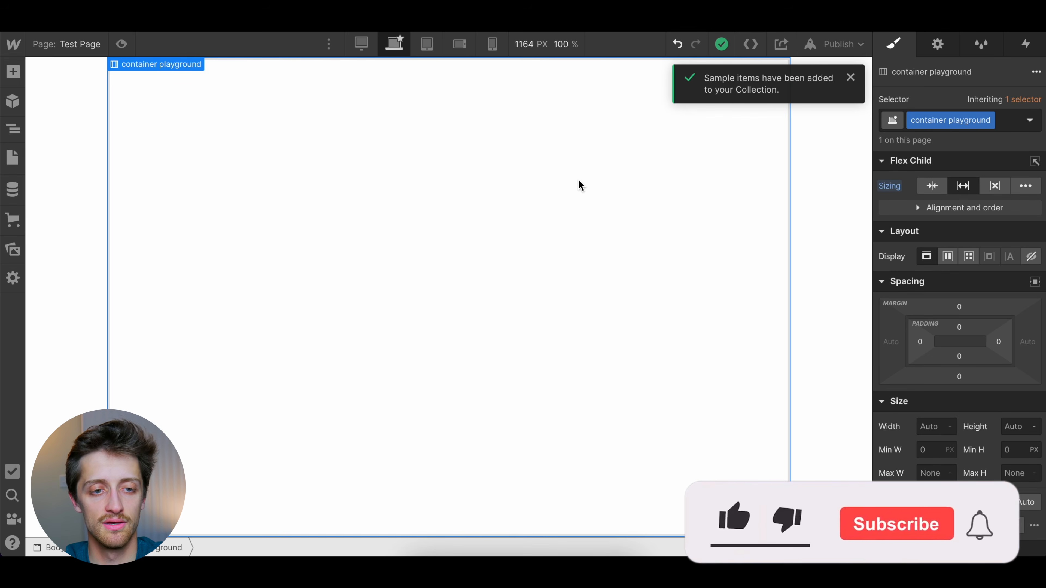
{"action": "left_click", "coordinate": [849, 78]}
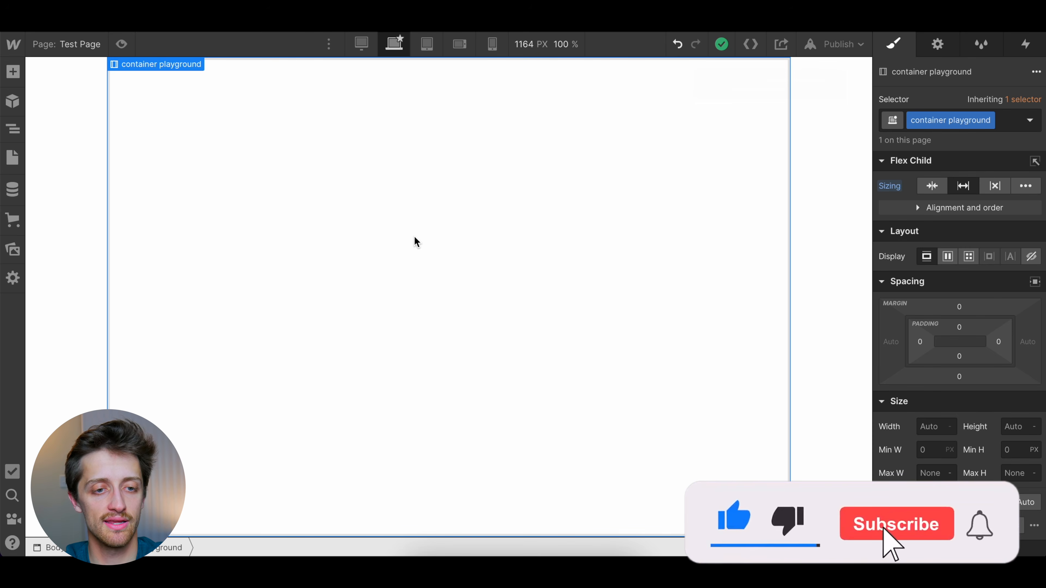
{"action": "key", "text": "super+e"}
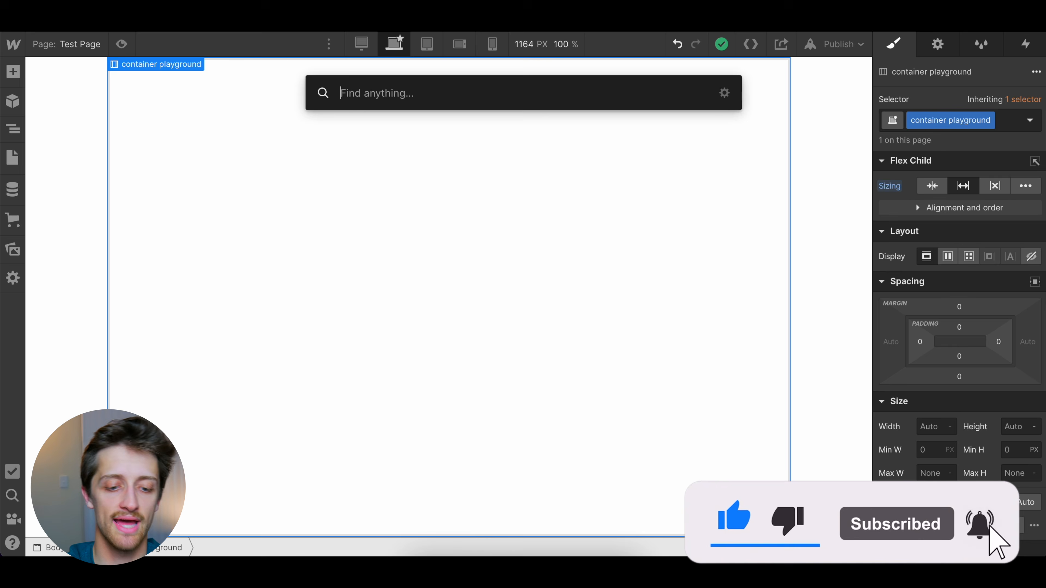
{"action": "type", "text": "collection"}
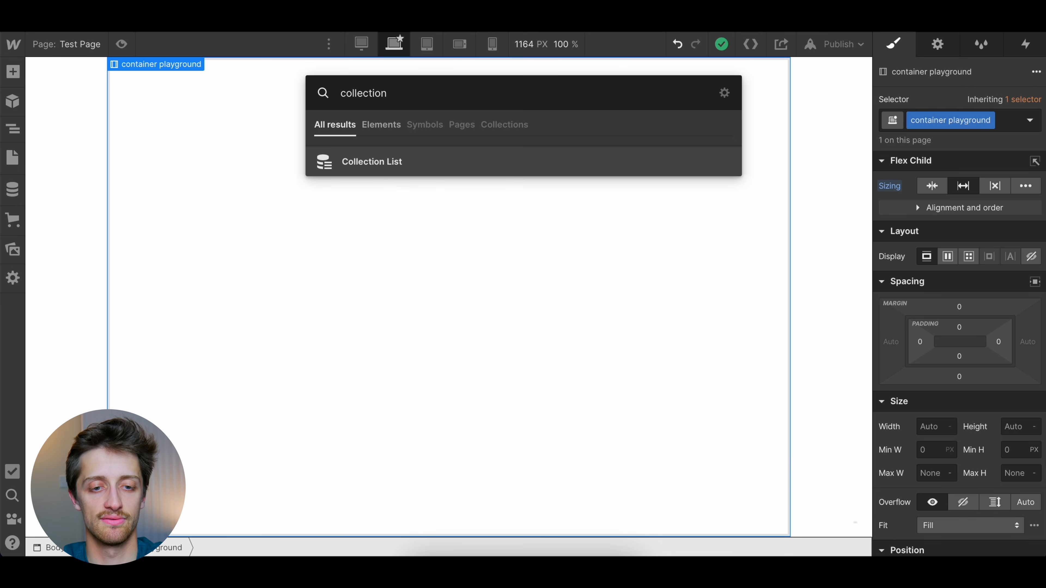
{"action": "left_click", "coordinate": [382, 164]}
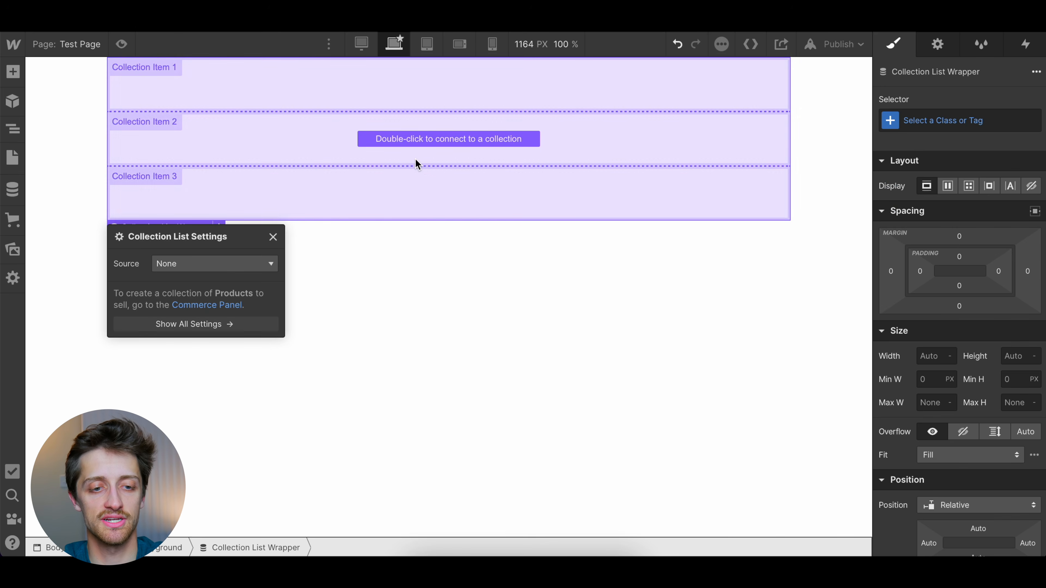
{"action": "left_click", "coordinate": [466, 275]}
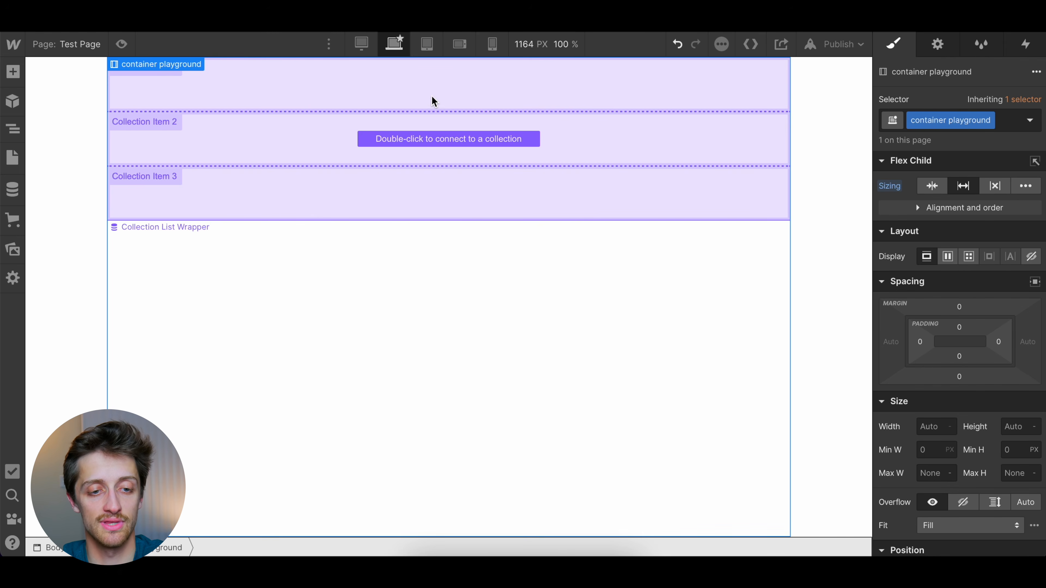
Set the Collection List's source to the YouTubes collection and look over the individual collection items
{"action": "left_click", "coordinate": [207, 222]}
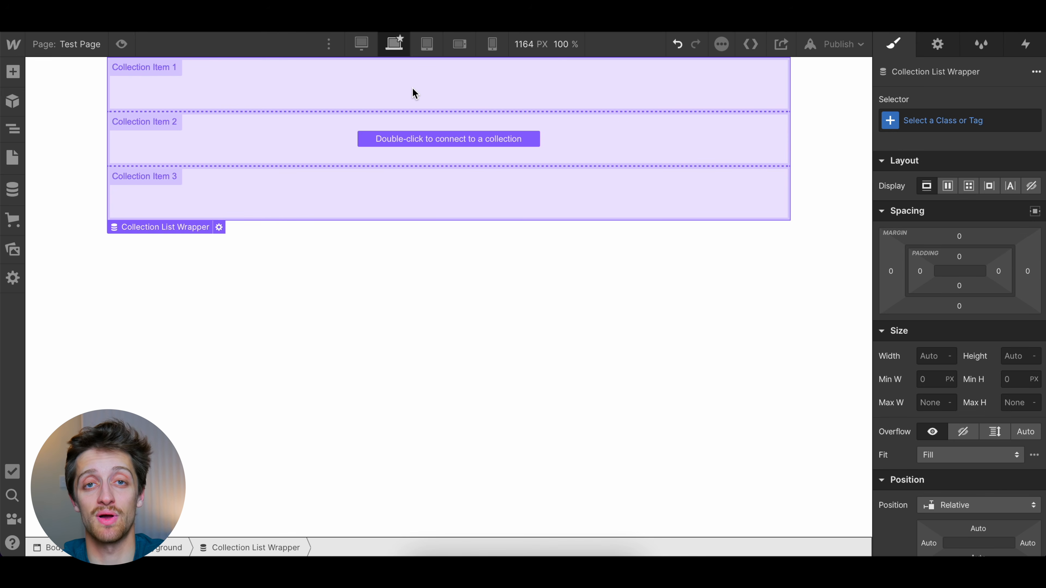
{"action": "left_click", "coordinate": [218, 227]}
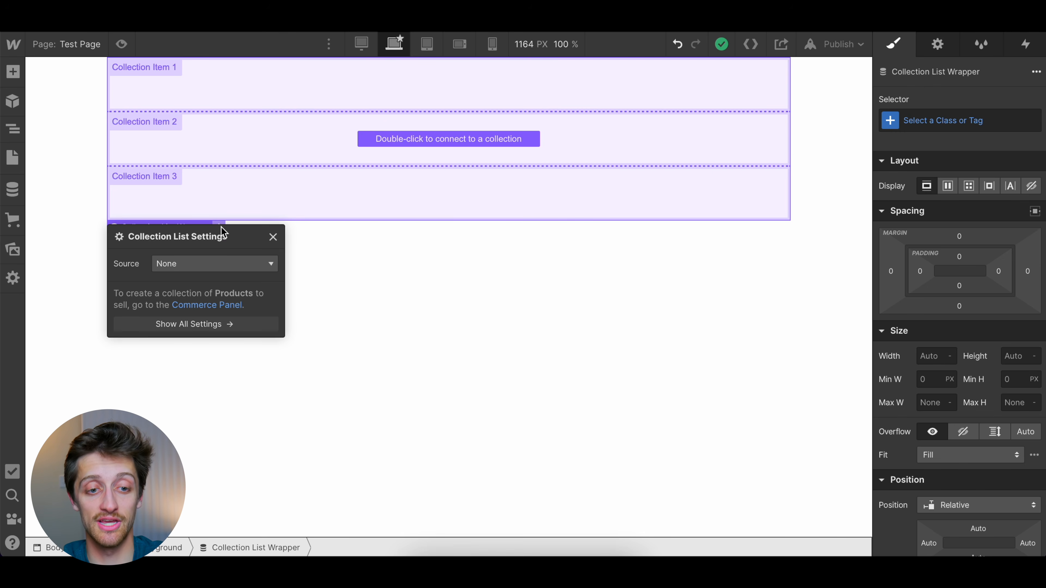
{"action": "left_click", "coordinate": [201, 263]}
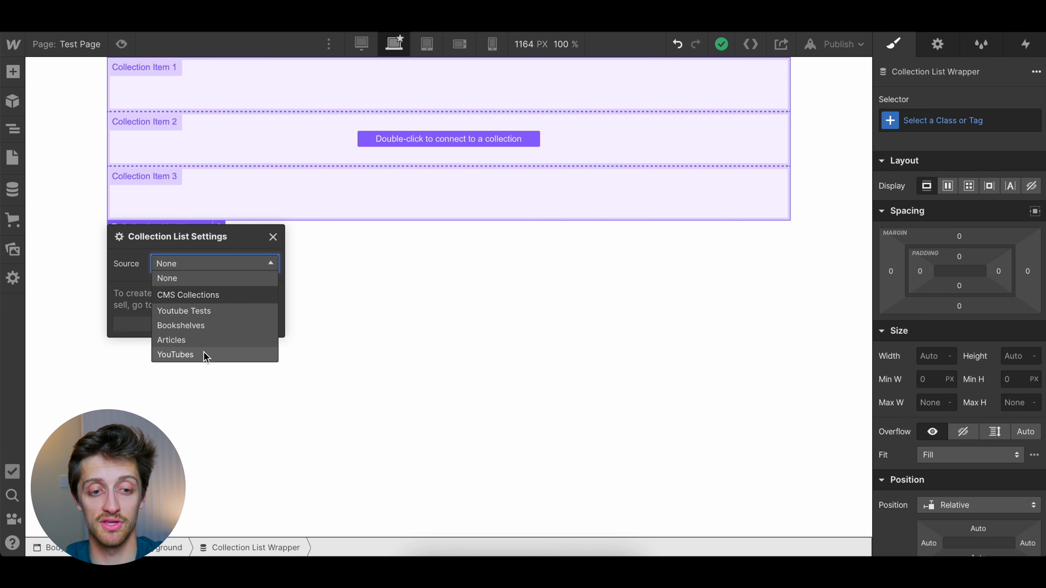
{"action": "left_click", "coordinate": [194, 354]}
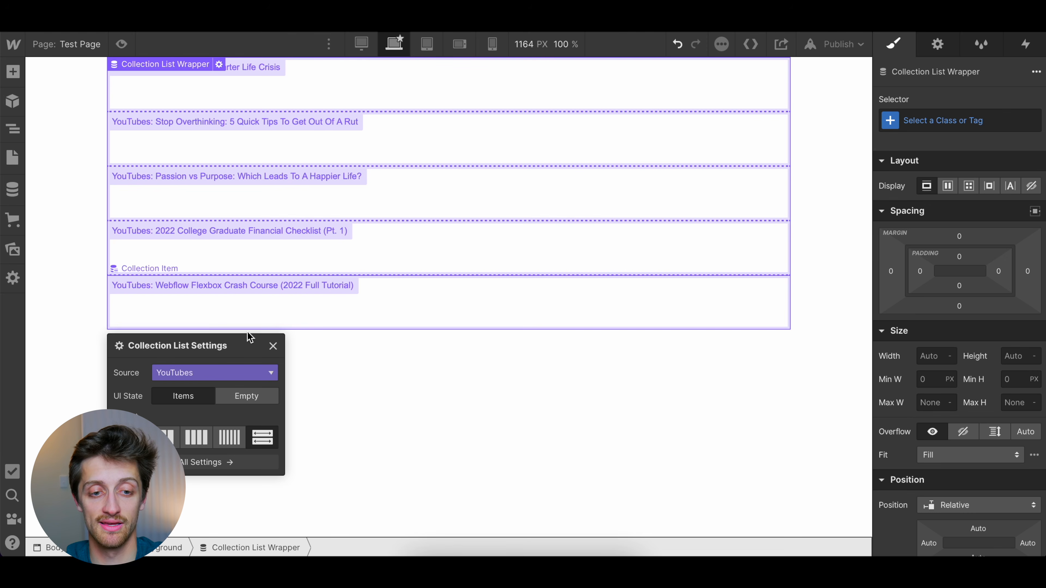
{"action": "left_click", "coordinate": [350, 72]}
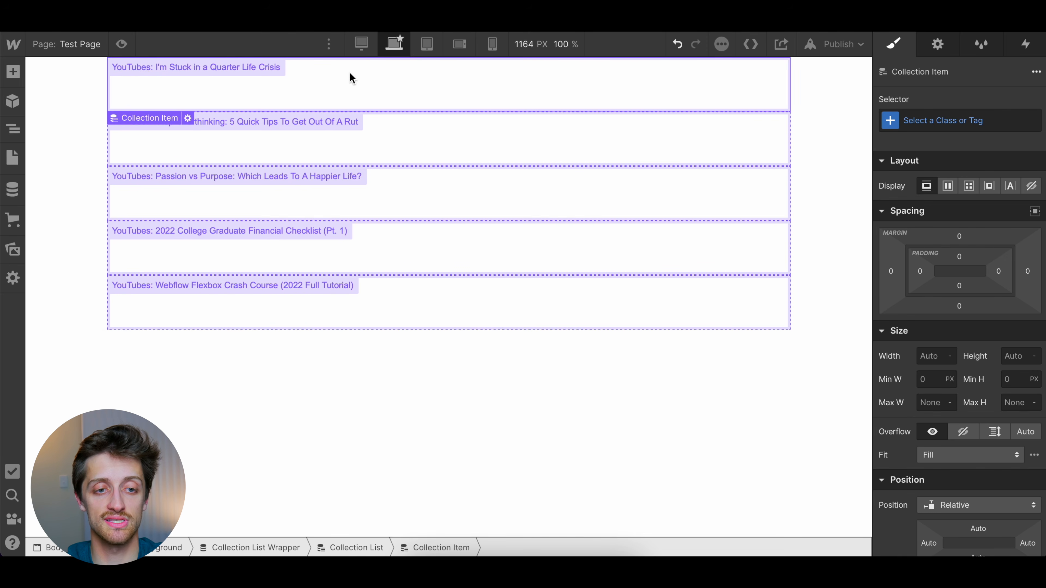
{"action": "left_click", "coordinate": [417, 196]}
{"action": "left_click", "coordinate": [407, 248]}
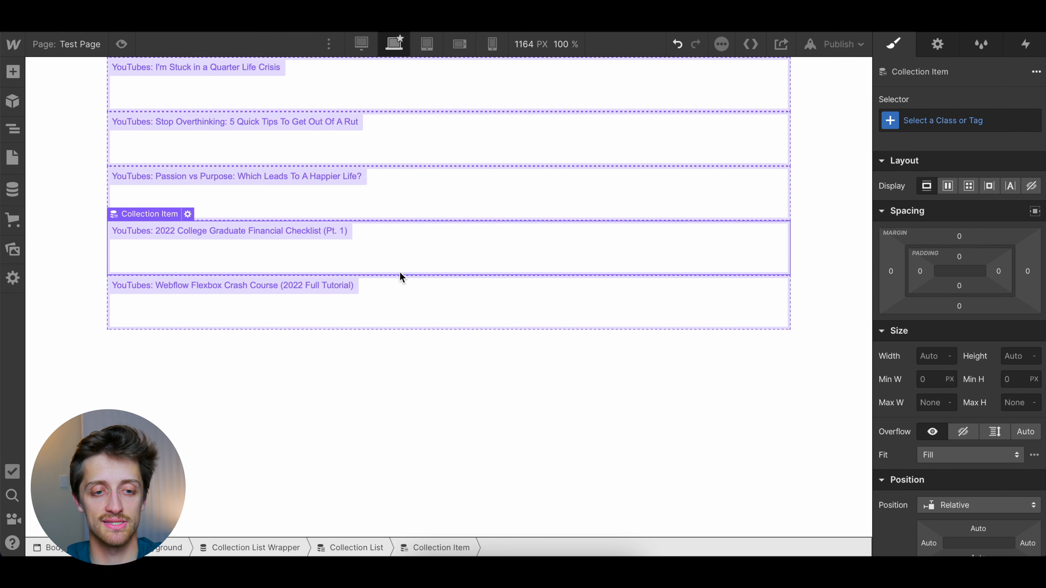
{"action": "left_click", "coordinate": [395, 290]}
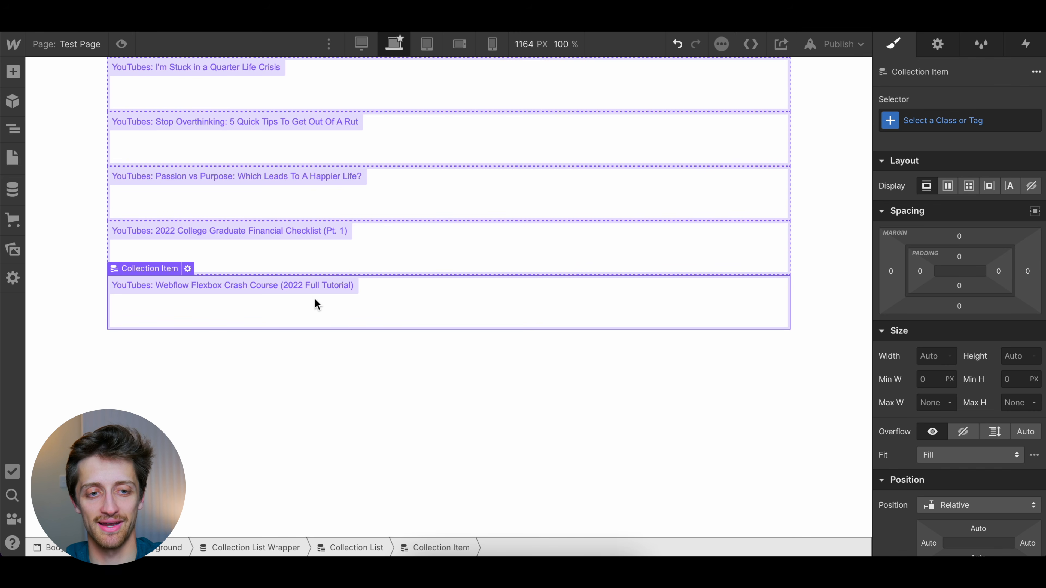
Try the three-column and six-column layouts for the Collection List, and settle on two columns
{"action": "left_click", "coordinate": [188, 268]}
{"action": "left_click", "coordinate": [453, 20]}
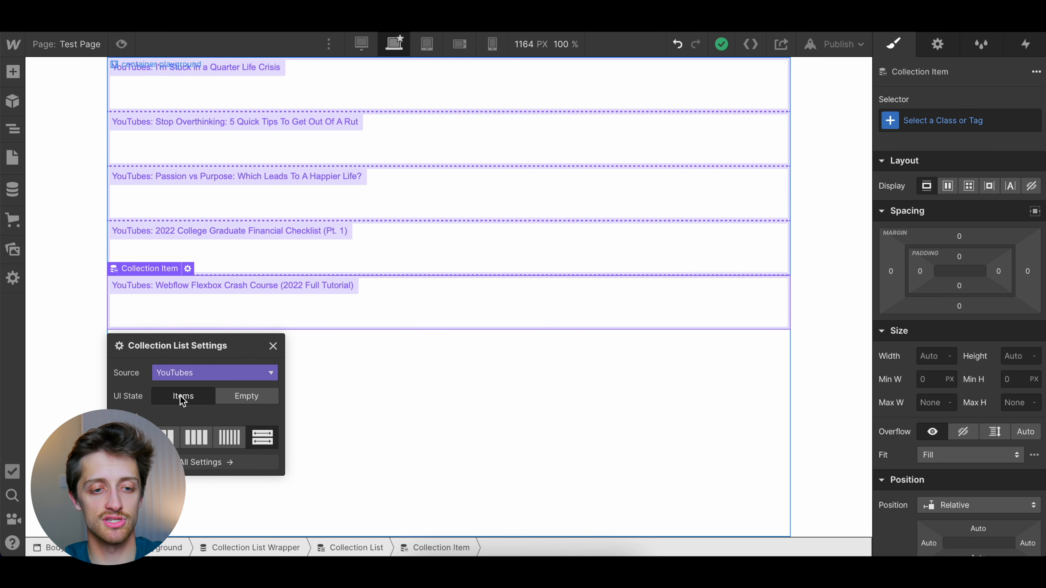
{"action": "left_click", "coordinate": [172, 436]}
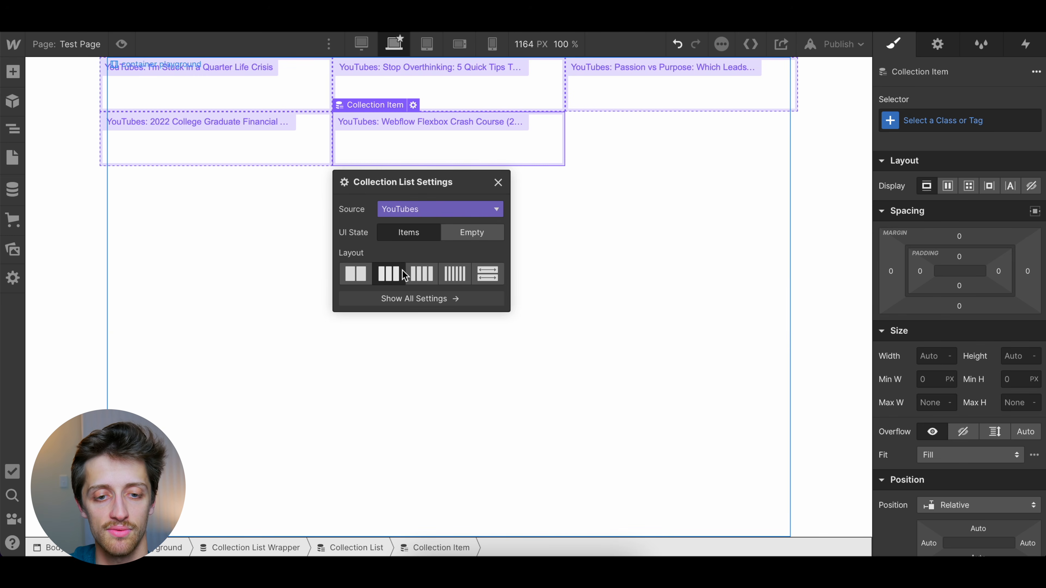
{"action": "left_click", "coordinate": [455, 274]}
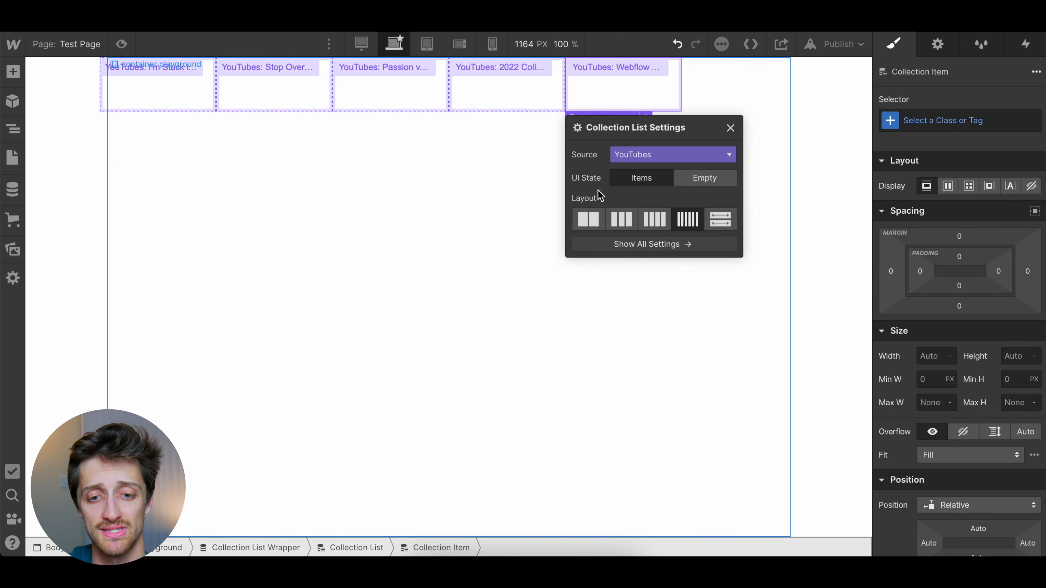
{"action": "left_click", "coordinate": [597, 220]}
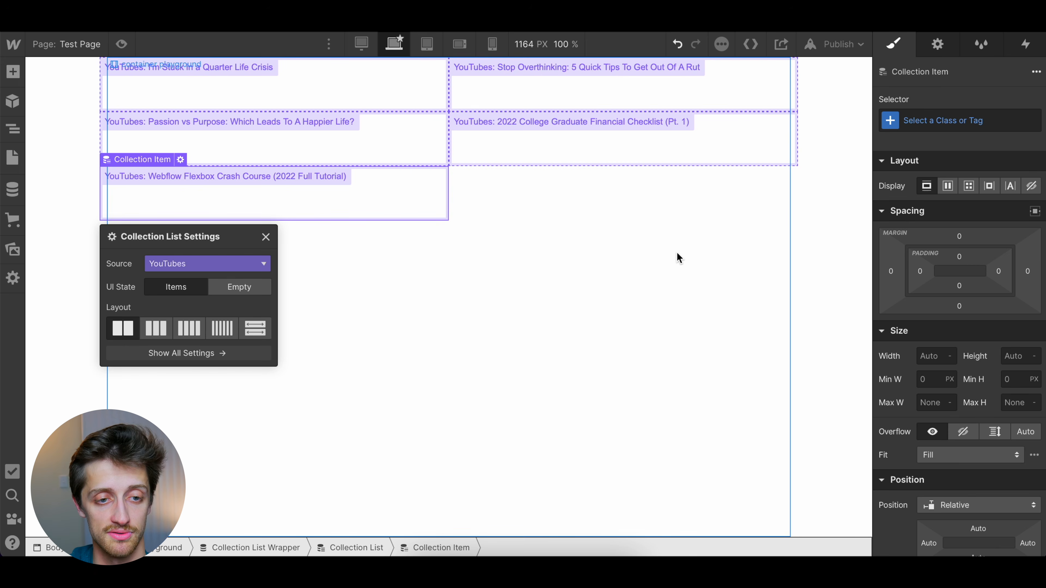
{"action": "left_click", "coordinate": [643, 274]}
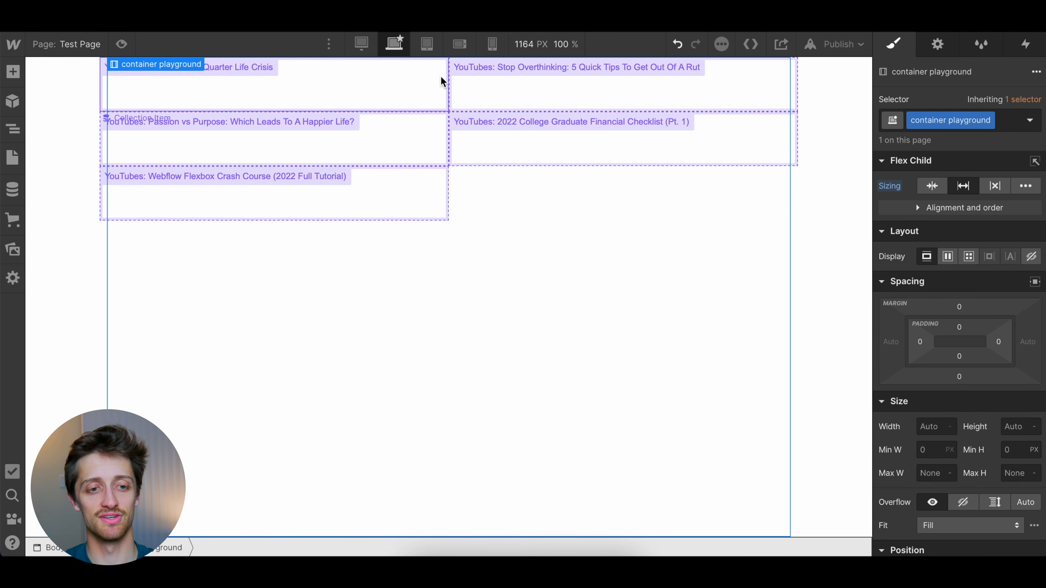
{"action": "left_click", "coordinate": [77, 280]}
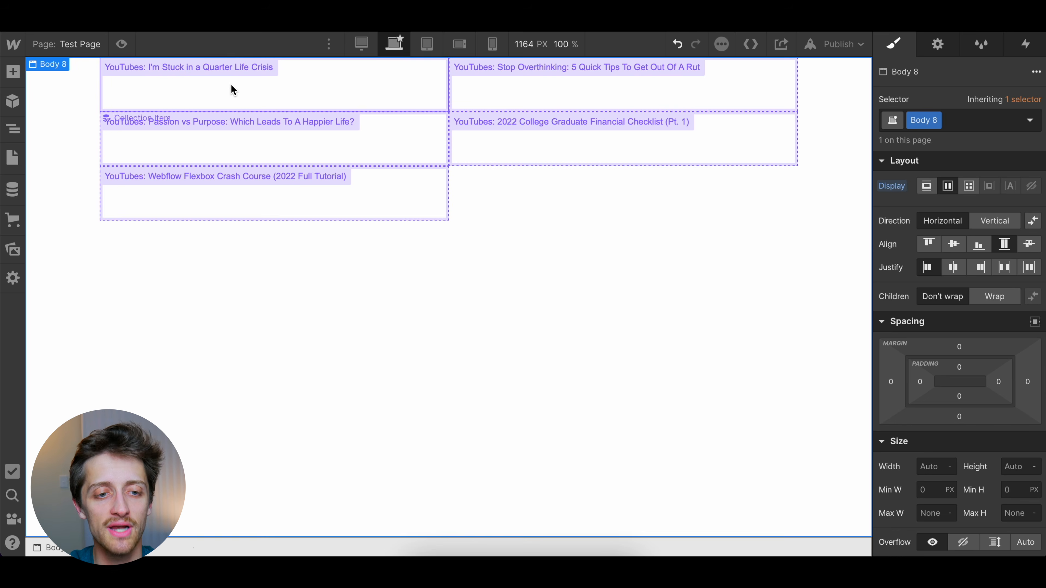
Insert a Video element into the I'm Stuck in a Quarter Life Crisis collection item
{"action": "left_click", "coordinate": [277, 97]}
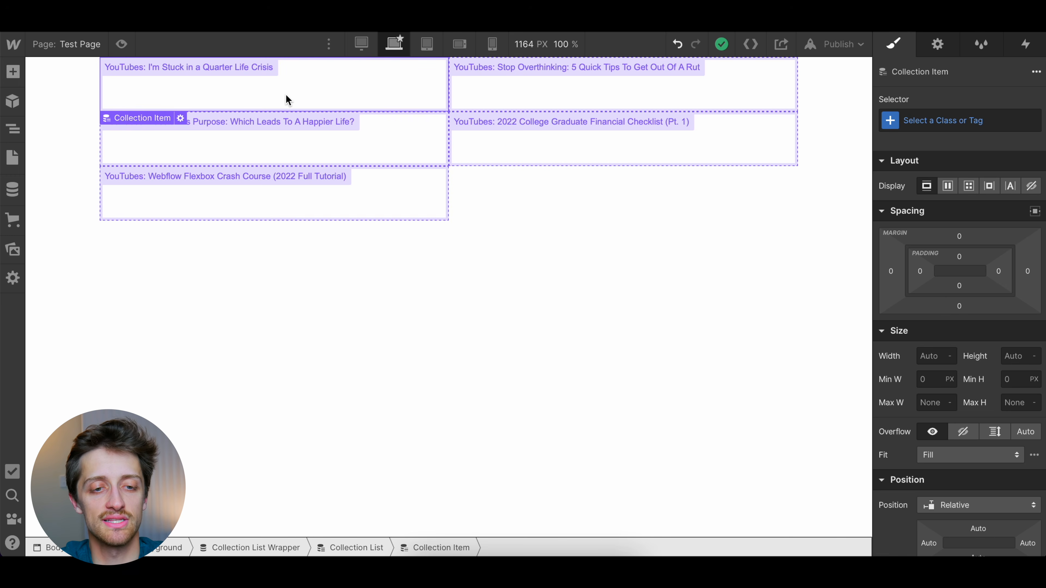
{"action": "key", "text": "ctrl+e"}
{"action": "type", "text": "i"}
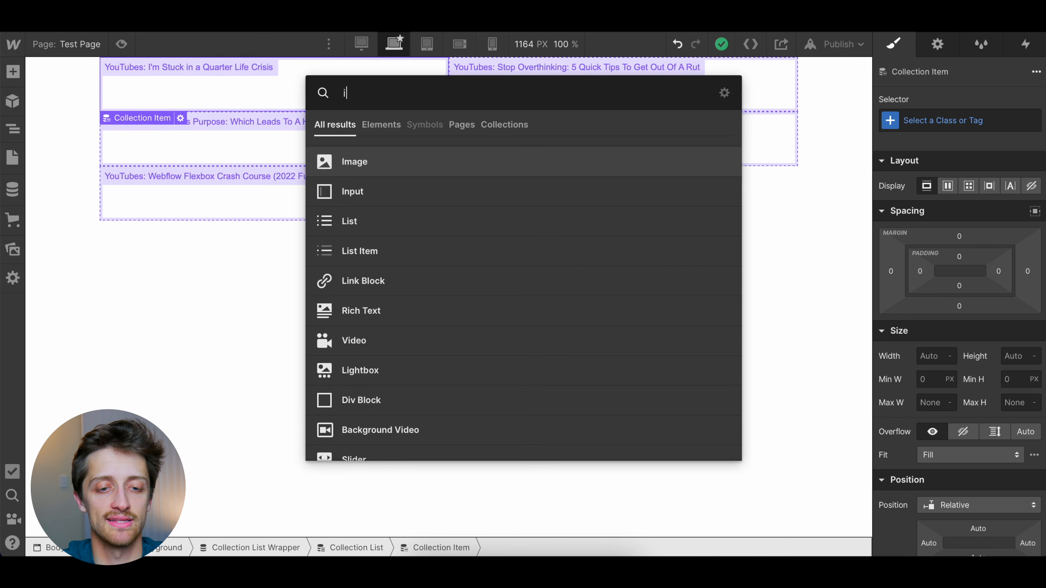
{"action": "key", "text": "BackSpace"}
{"action": "type", "text": "vide"}
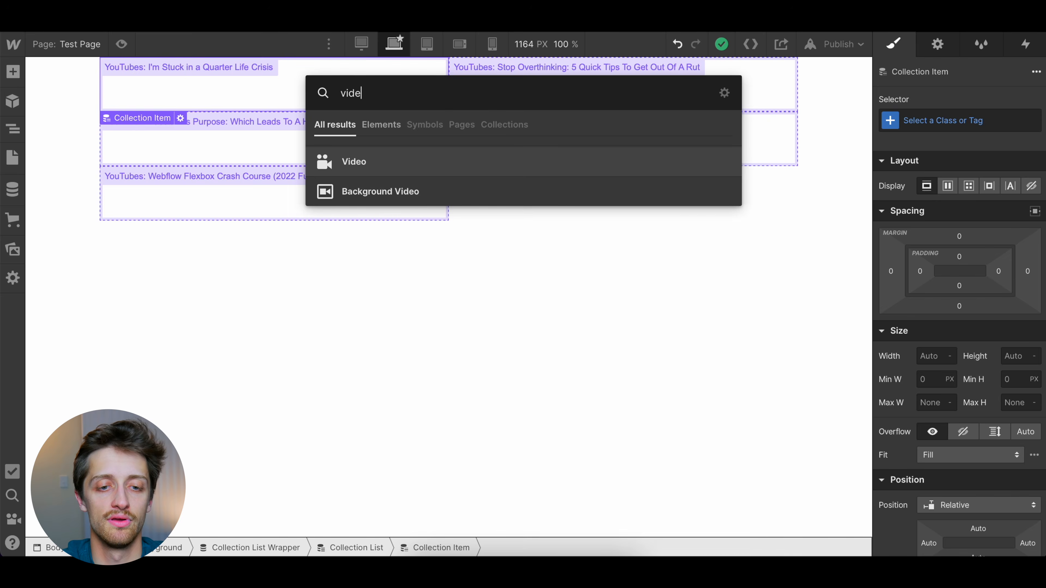
{"action": "type", "text": "o"}
{"action": "left_click", "coordinate": [352, 158]}
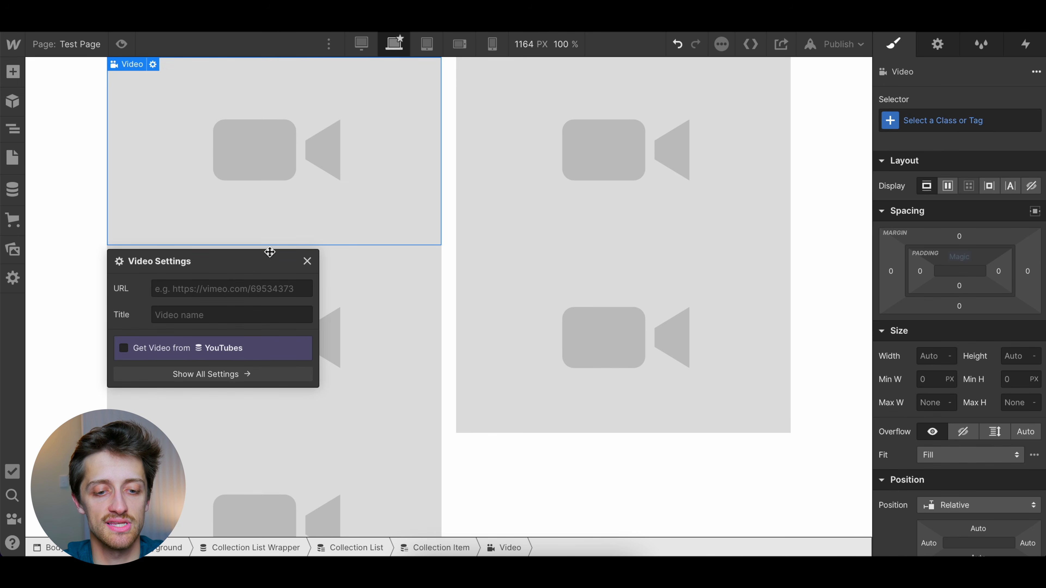
Make the Video element get its video from the YouTubes collection's Youtube Link field
{"action": "left_click", "coordinate": [424, 549]}
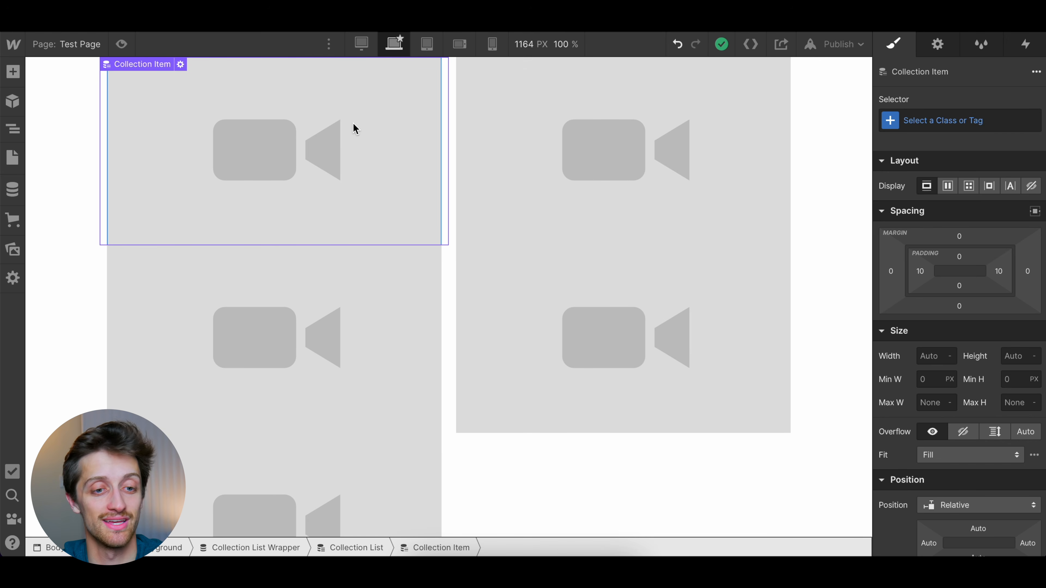
{"action": "left_click", "coordinate": [293, 156]}
{"action": "left_click", "coordinate": [153, 64]}
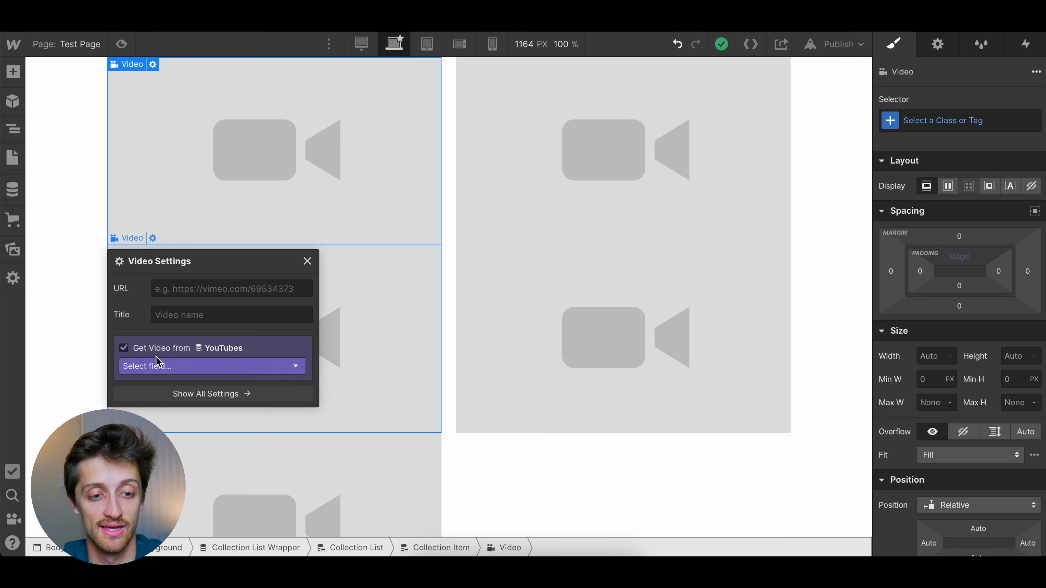
{"action": "left_click", "coordinate": [162, 366]}
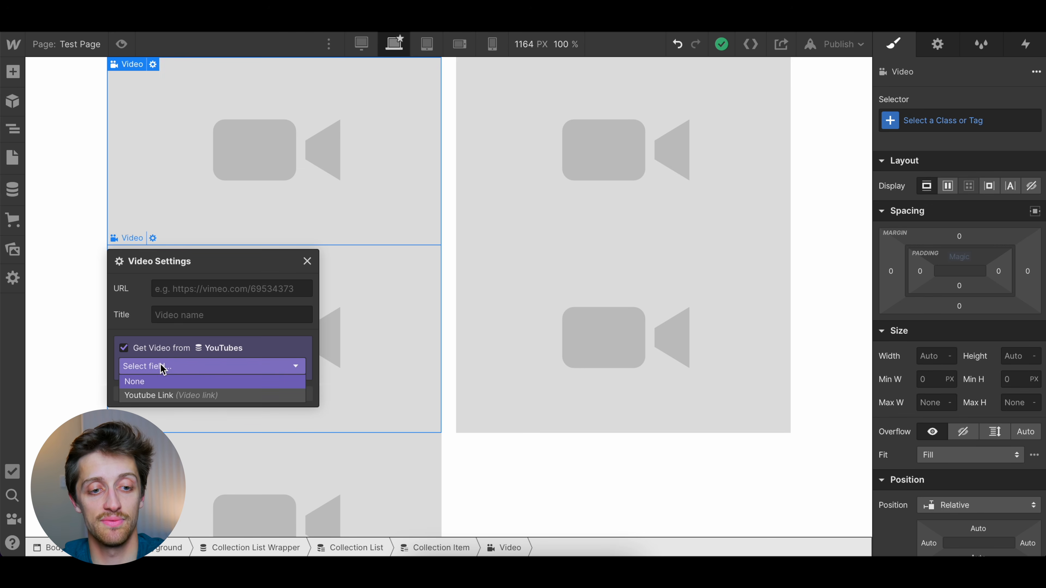
{"action": "left_click", "coordinate": [182, 395]}
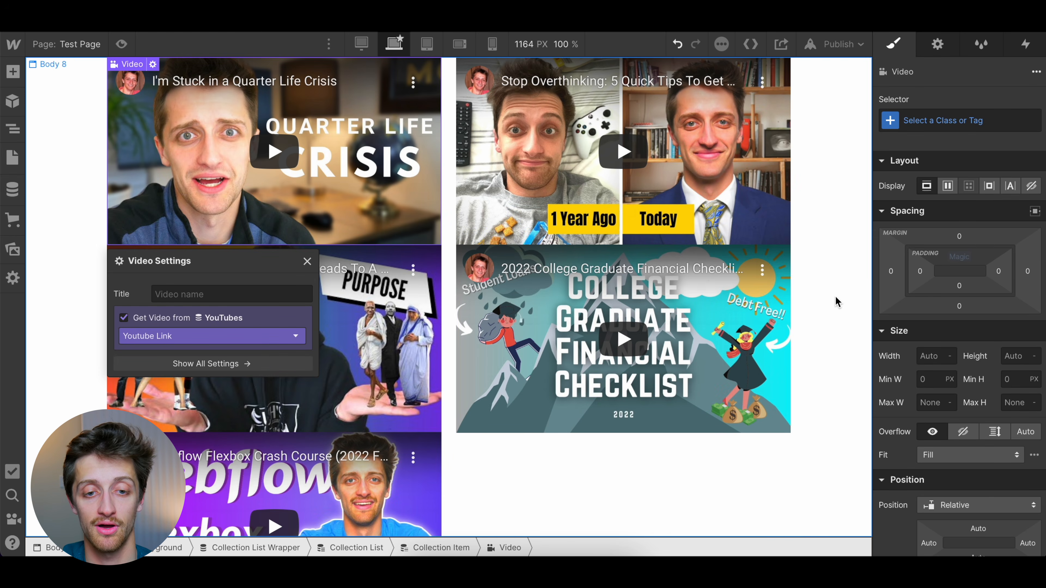
{"action": "left_click", "coordinate": [833, 300]}
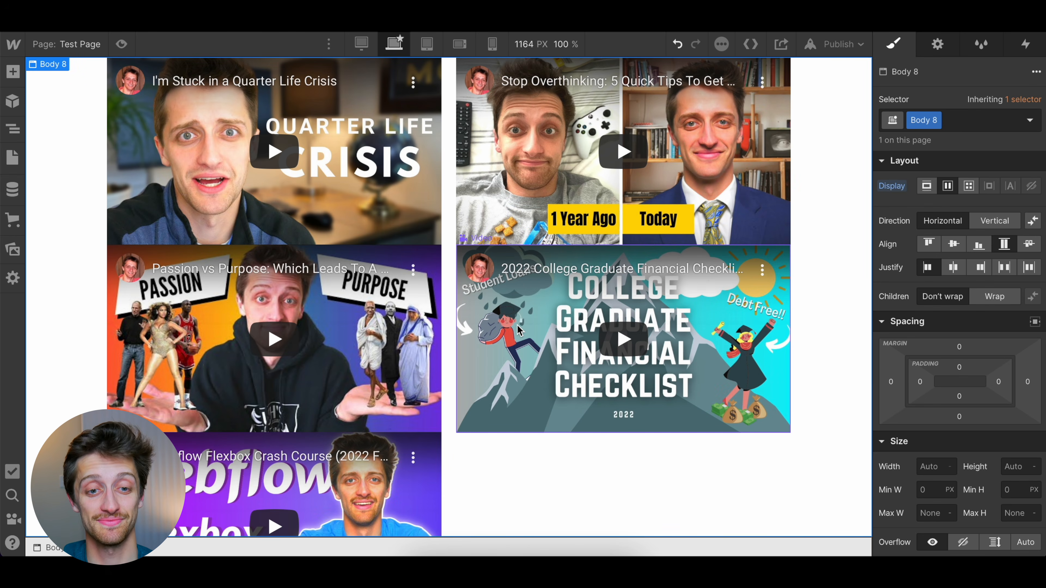
Add a Link Block inside the Collection Item, below the Video element
{"action": "left_click", "coordinate": [399, 208]}
{"action": "key", "text": "z"}
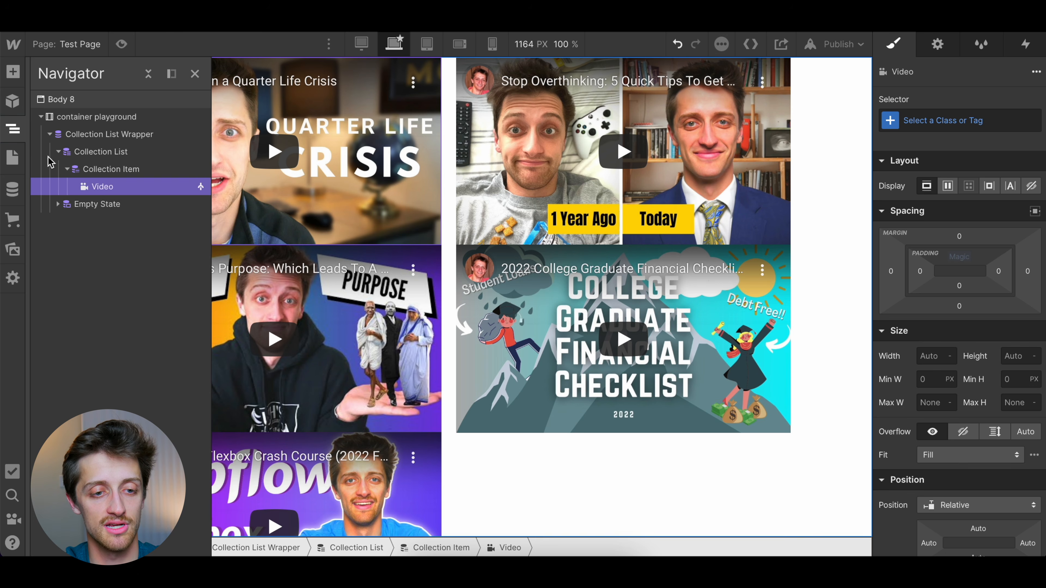
{"action": "left_click", "coordinate": [115, 169]}
{"action": "key", "text": "ctrl+e"}
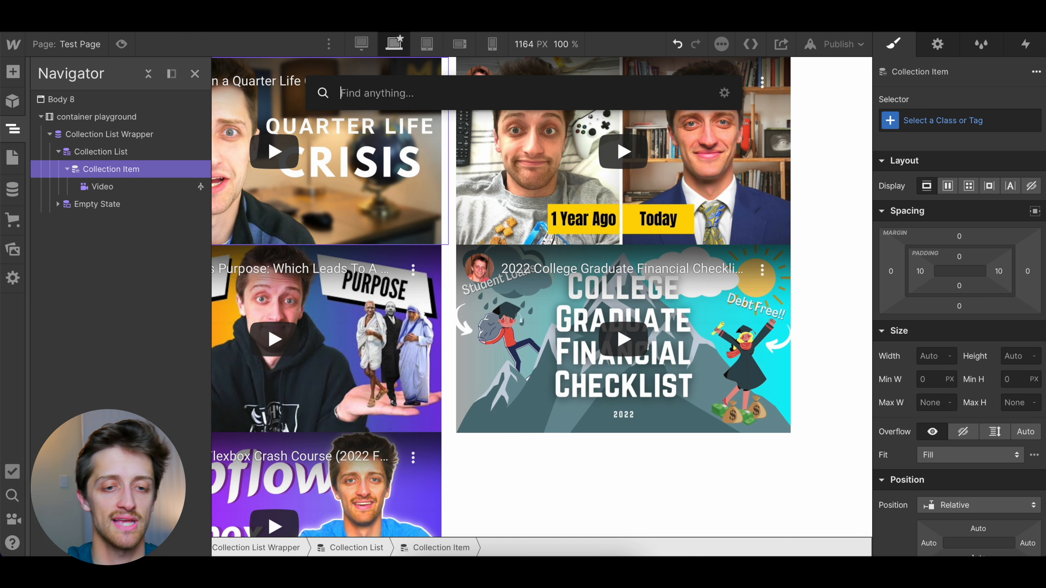
{"action": "type", "text": "link"}
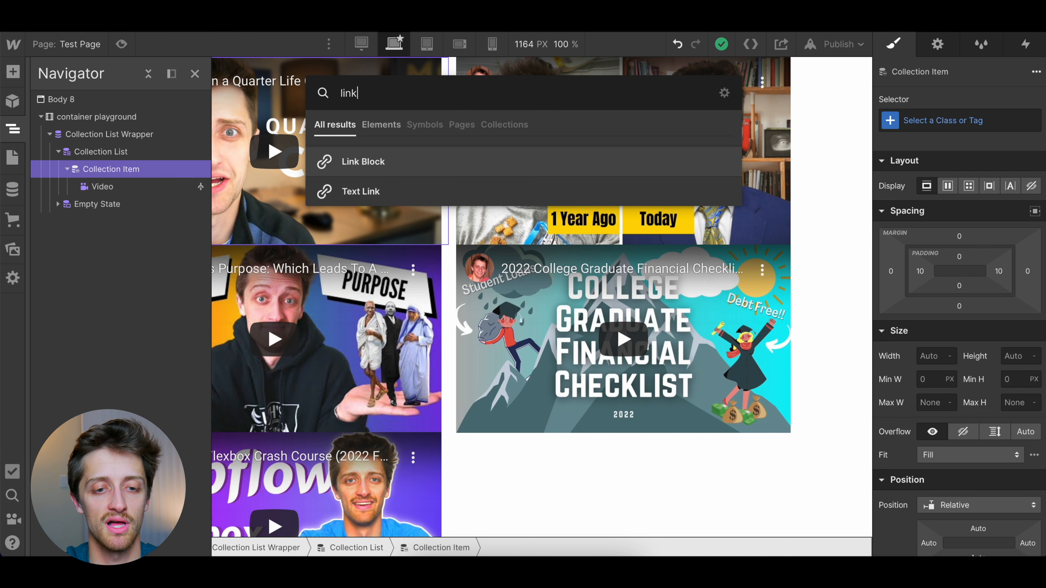
{"action": "left_click", "coordinate": [367, 161]}
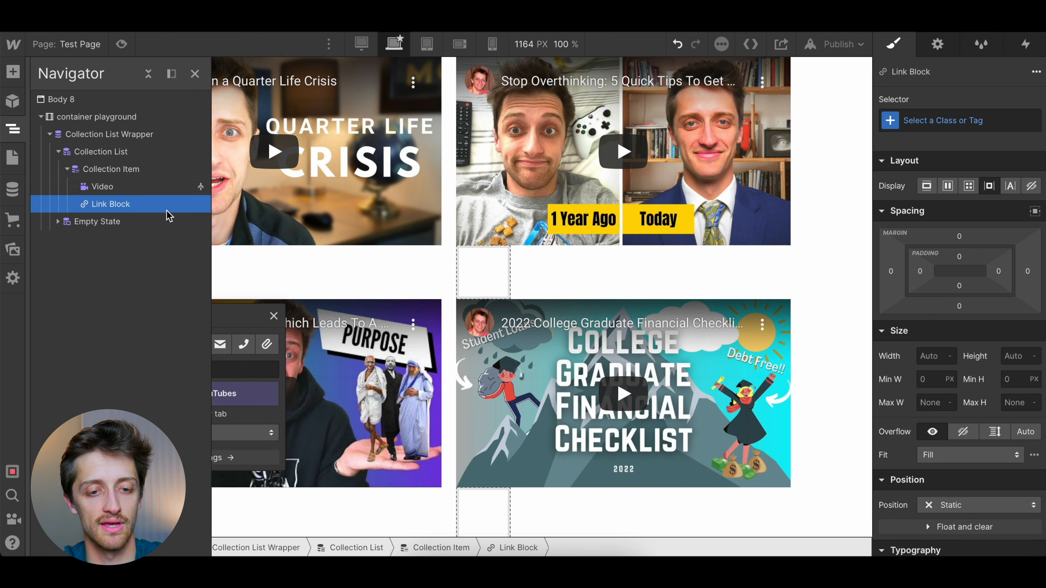
{"action": "key", "text": "z"}
{"action": "key", "text": "Escape"}
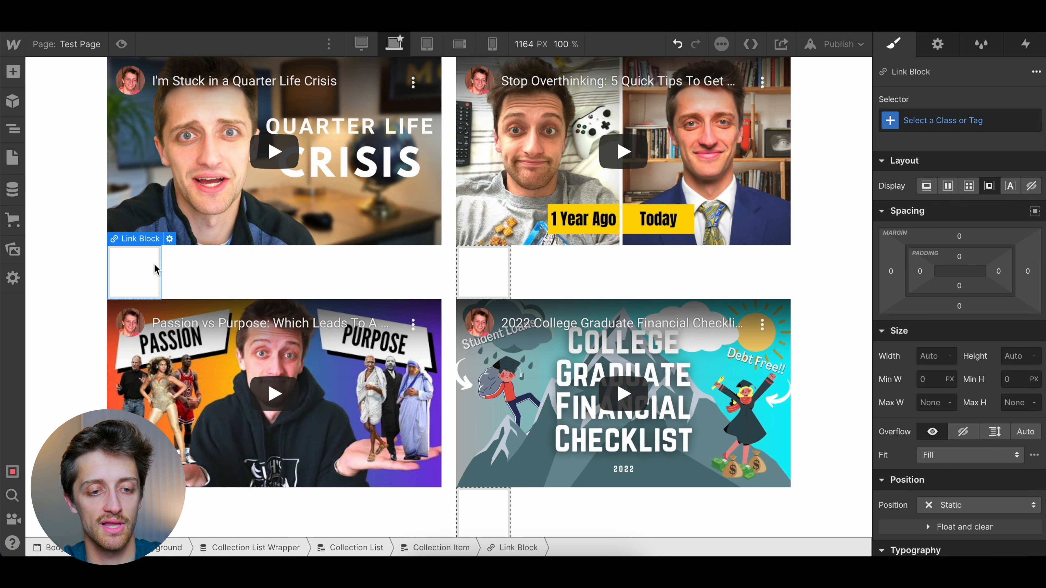
Set the Collection Item's display to flex with a vertical direction
{"action": "left_click", "coordinate": [260, 275]}
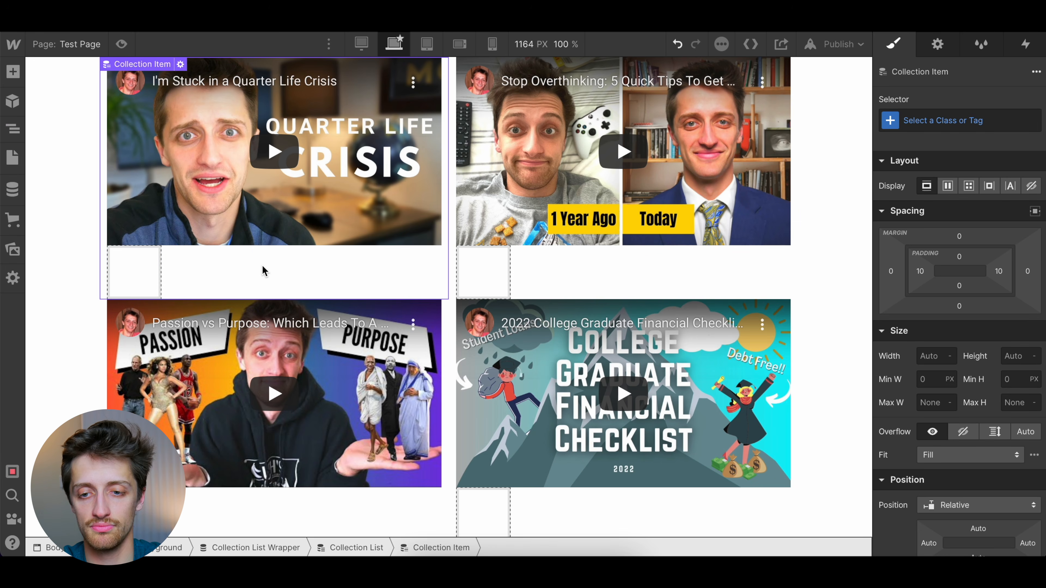
{"action": "left_click", "coordinate": [947, 185]}
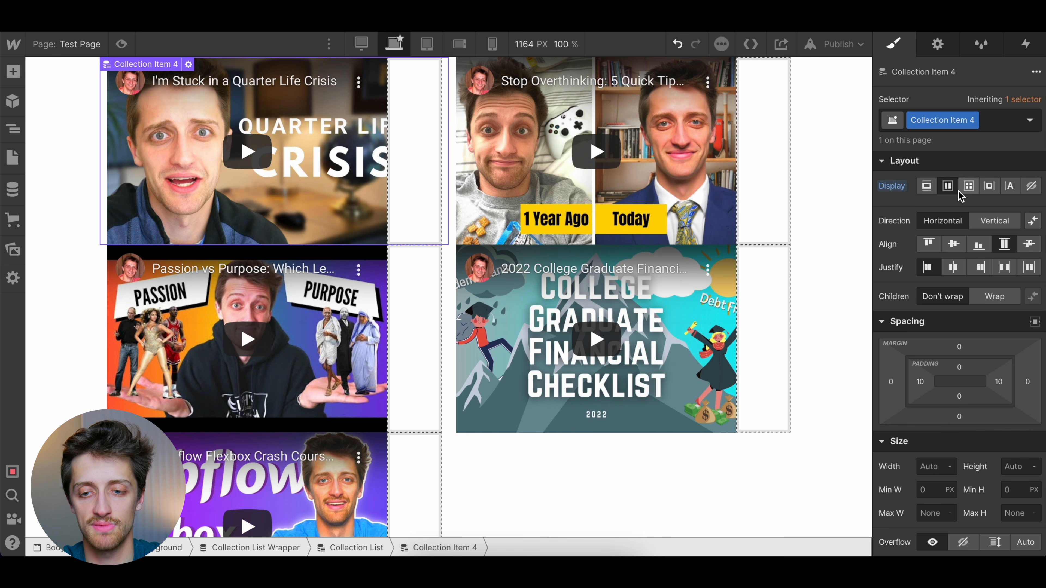
{"action": "left_click", "coordinate": [994, 221]}
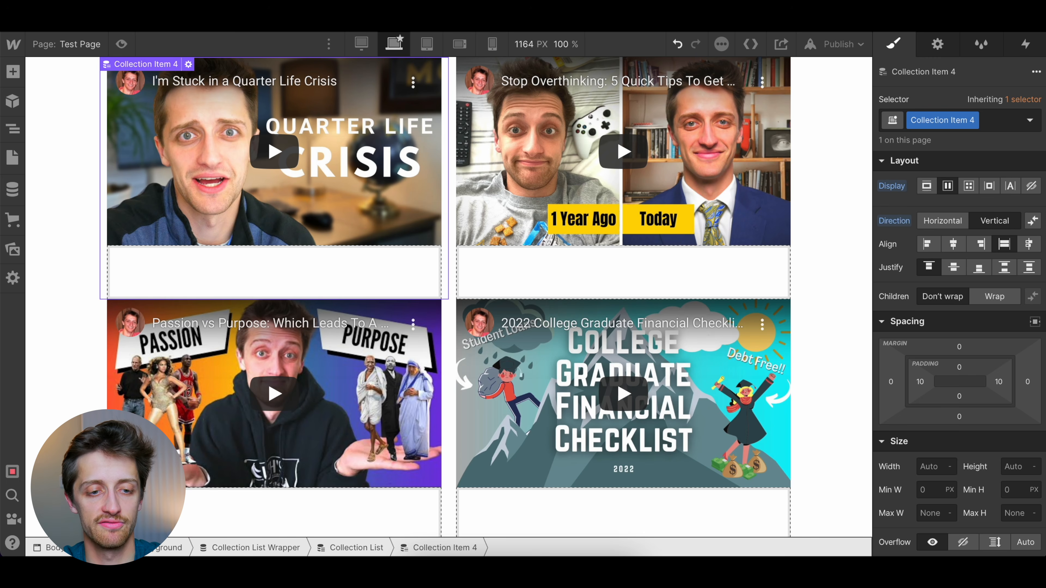
Make the Link Block below the video get its URL from the YouTubes collection's Youtube Link URL field
{"action": "left_click", "coordinate": [399, 273]}
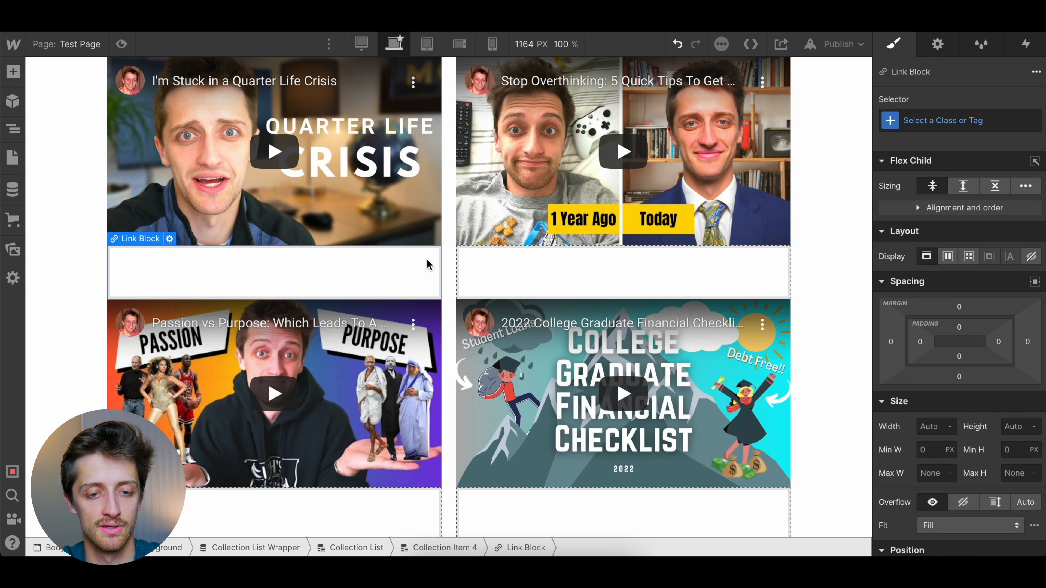
{"action": "left_click", "coordinate": [170, 239]}
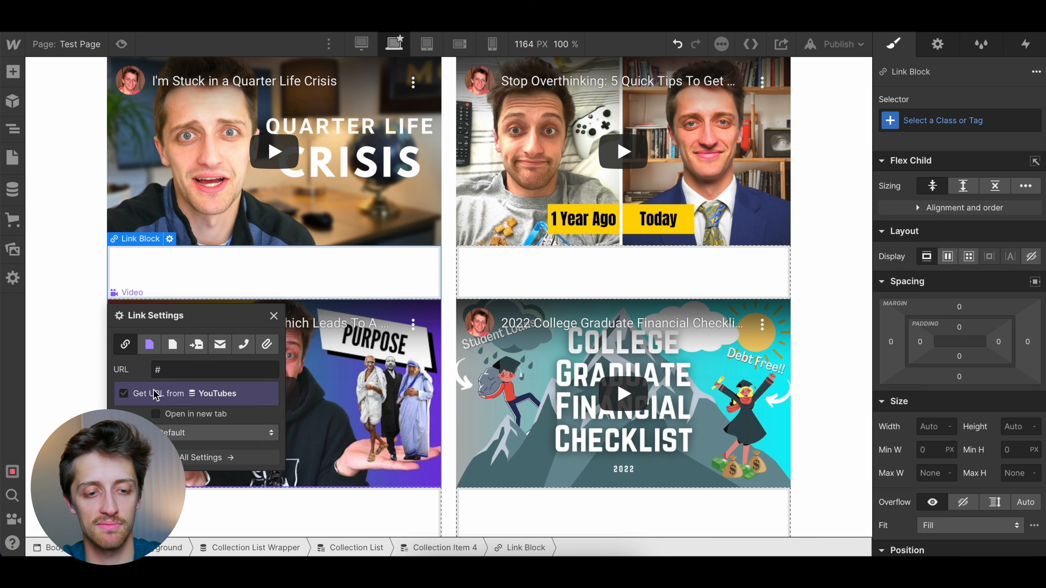
{"action": "left_click", "coordinate": [154, 394]}
{"action": "left_click", "coordinate": [173, 411]}
{"action": "left_click", "coordinate": [198, 441]}
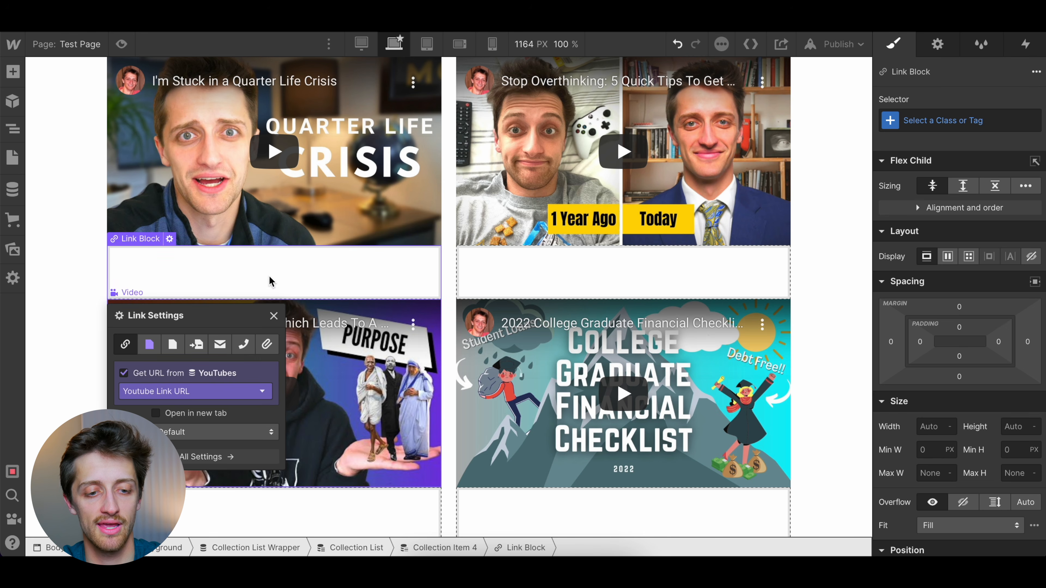
{"action": "left_click", "coordinate": [273, 317]}
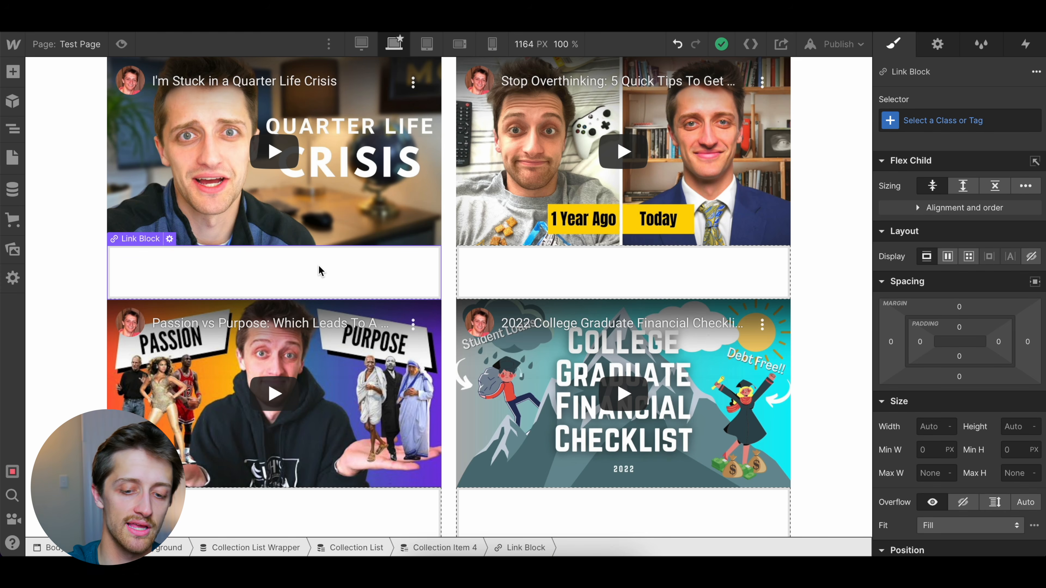
Add an H1 Heading inside the Link Block below the video
{"action": "key", "text": "ctrl+k"}
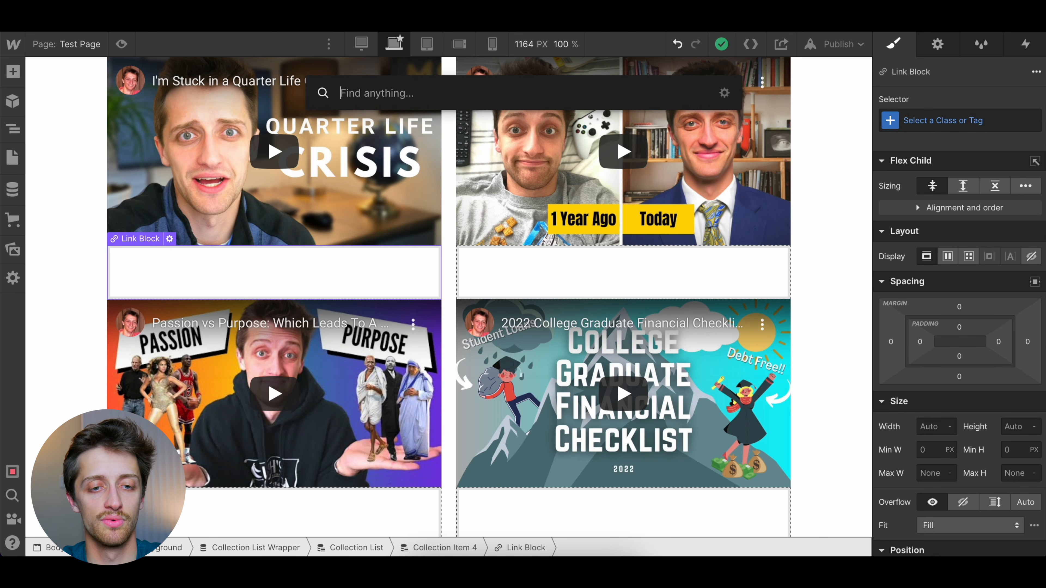
{"action": "type", "text": "heading"}
{"action": "key", "text": "Return"}
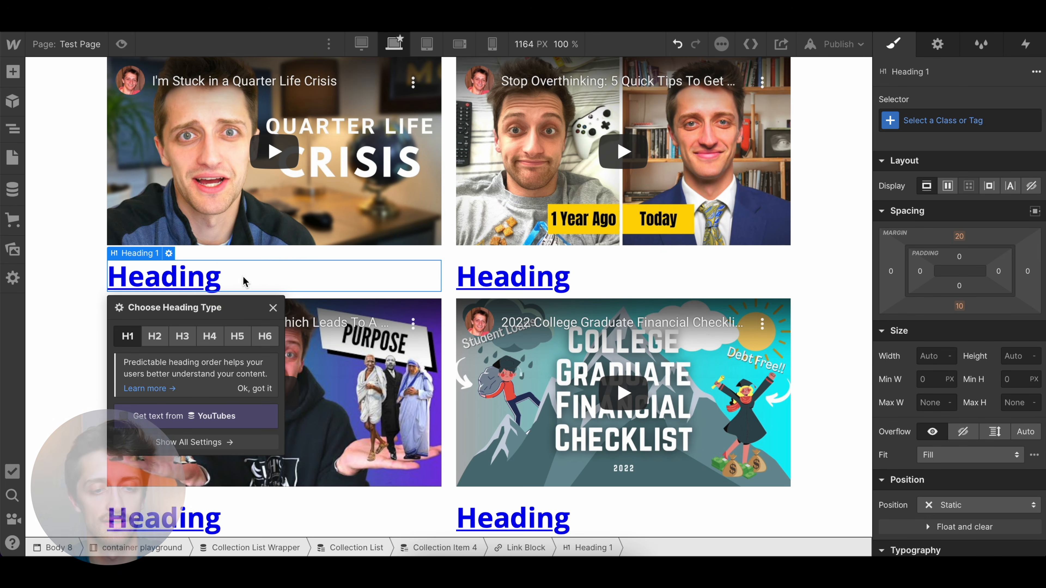
Make the heading get its text from the YouTubes collection's Name field, and check the titles in the list
{"action": "left_click", "coordinate": [149, 417]}
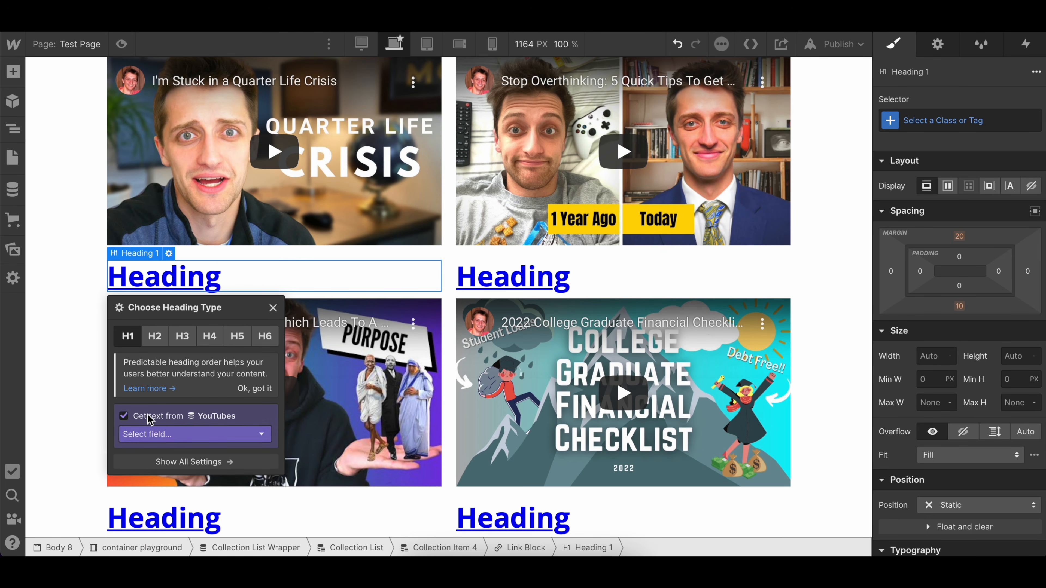
{"action": "left_click", "coordinate": [156, 434]}
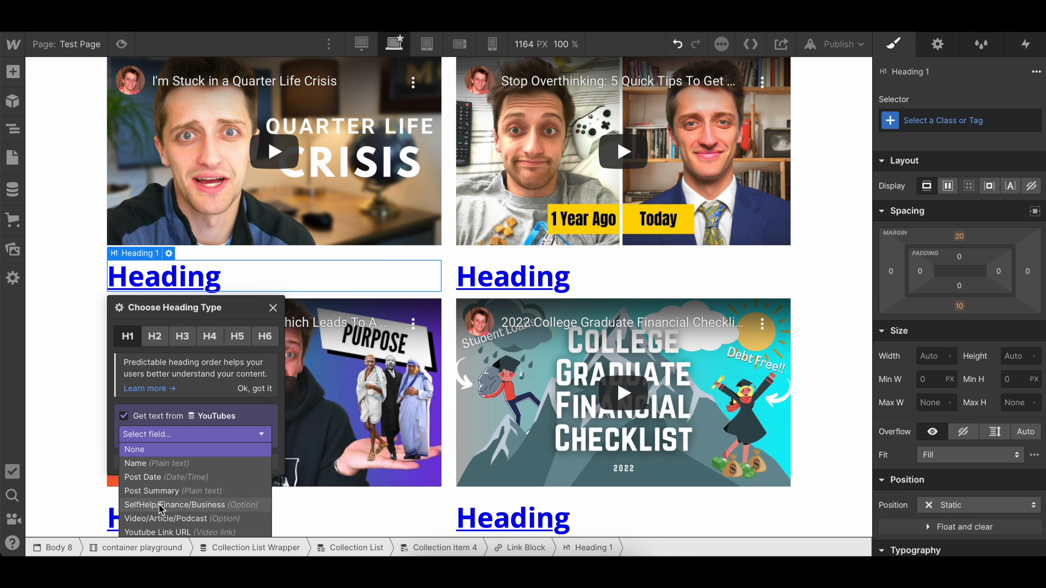
{"action": "left_click", "coordinate": [163, 464]}
{"action": "left_click", "coordinate": [271, 341]}
{"action": "scroll", "coordinate": [441, 291], "scroll_direction": "down", "scroll_amount": 8}
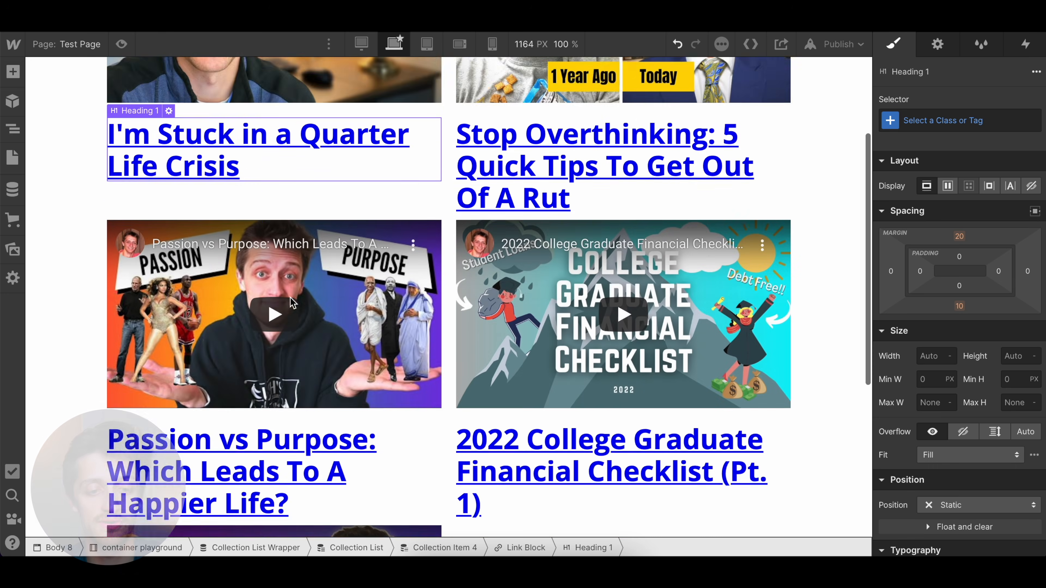
{"action": "scroll", "coordinate": [441, 291], "scroll_direction": "down", "scroll_amount": 3}
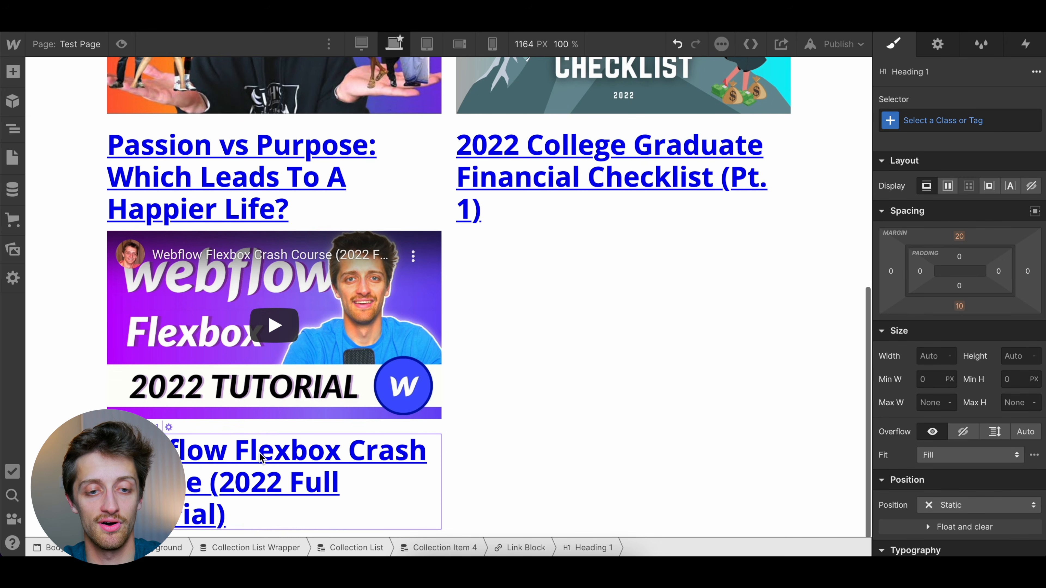
{"action": "scroll", "coordinate": [617, 173], "scroll_direction": "up", "scroll_amount": 10}
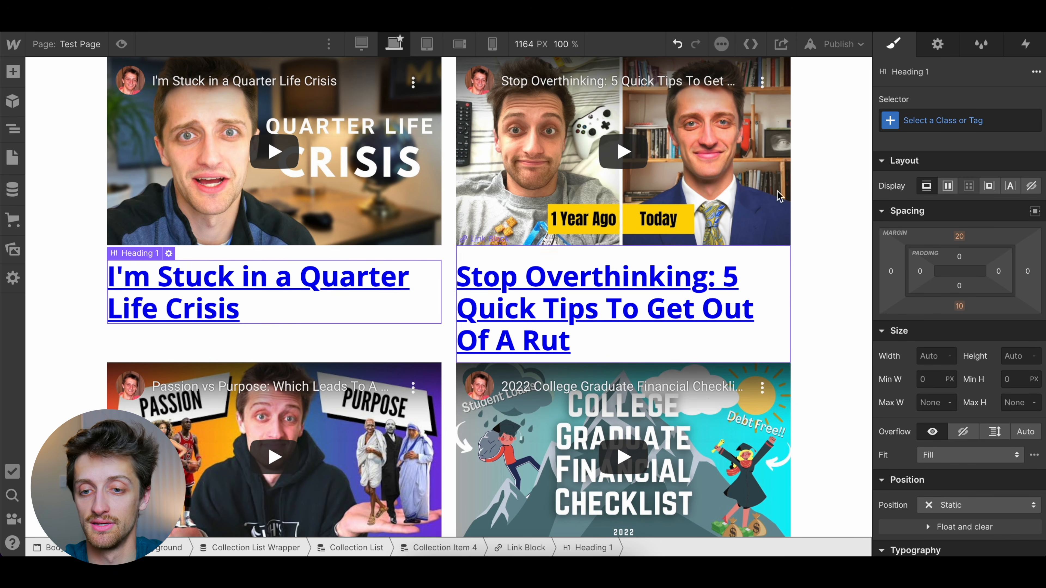
Create the class Heading Video Test Class on the video title heading
{"action": "left_click", "coordinate": [940, 120]}
{"action": "type", "text": "Heading "}
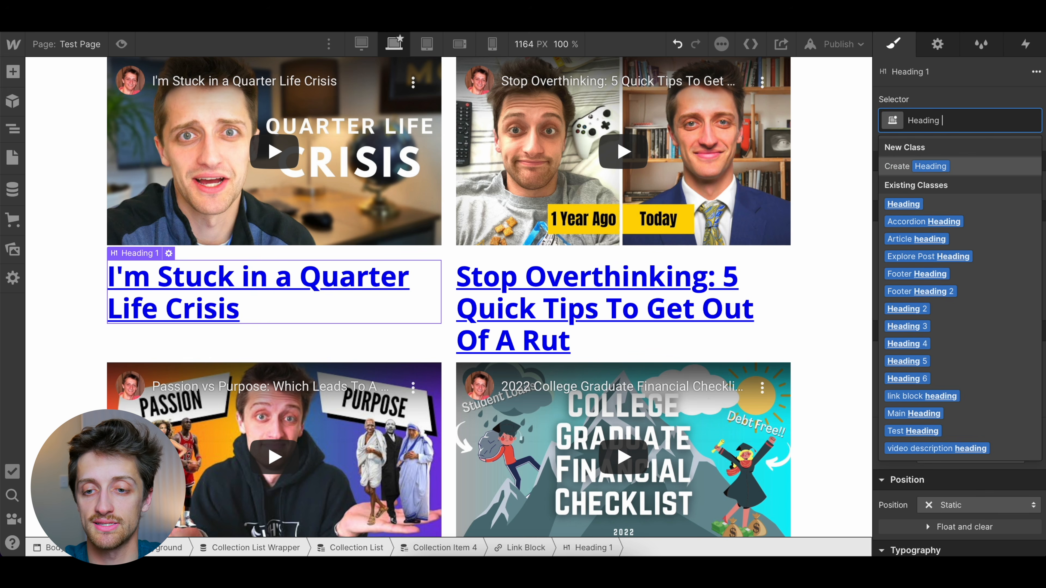
{"action": "type", "text": "Video Test Clas"}
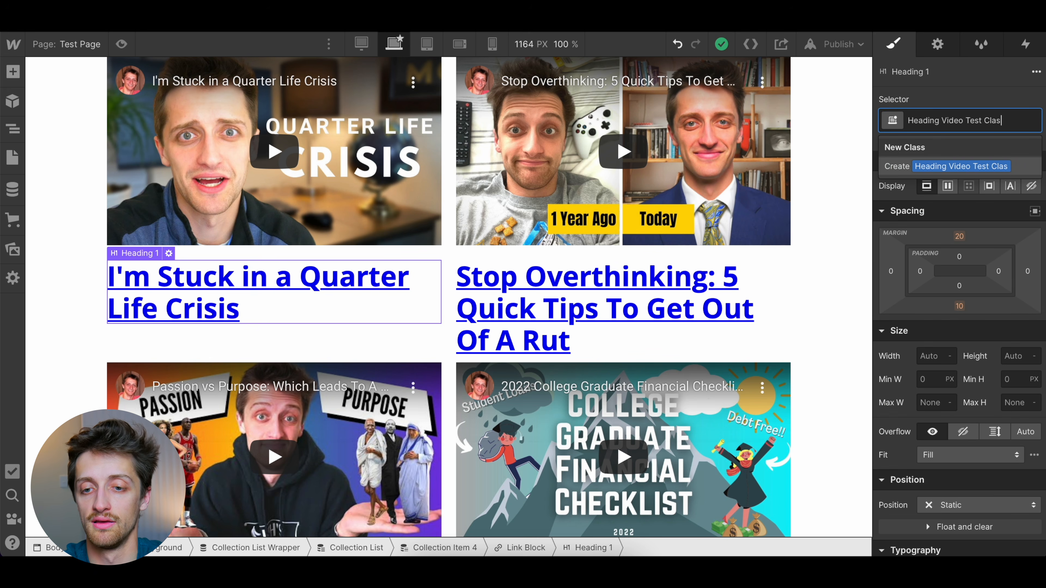
{"action": "type", "text": "s"}
{"action": "key", "text": "Return"}
Set the video title heading's text color to #334
{"action": "scroll", "coordinate": [991, 375], "scroll_direction": "down", "scroll_amount": 7}
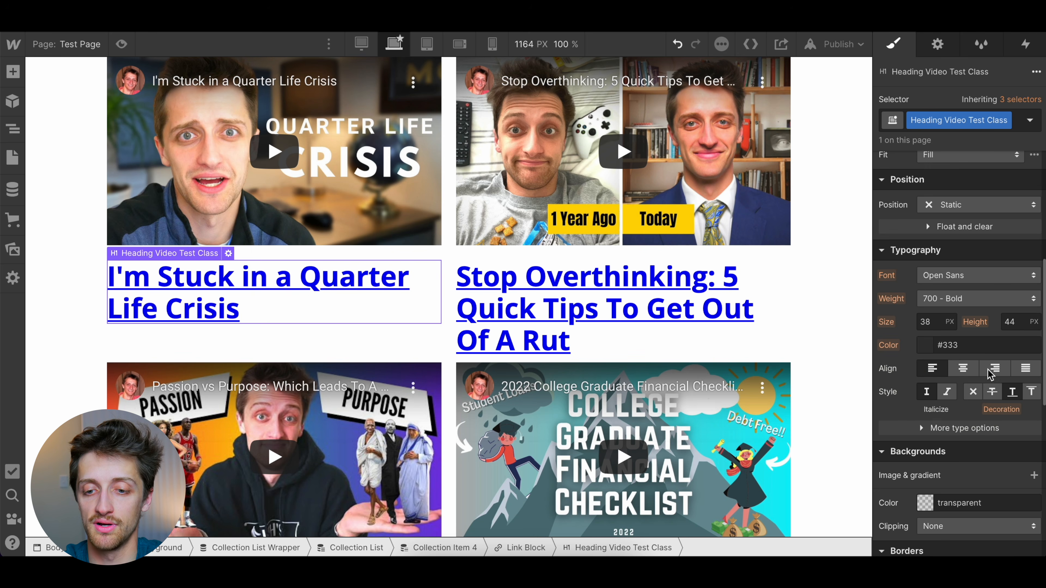
{"action": "left_click", "coordinate": [956, 345]}
{"action": "type", "text": "#334"}
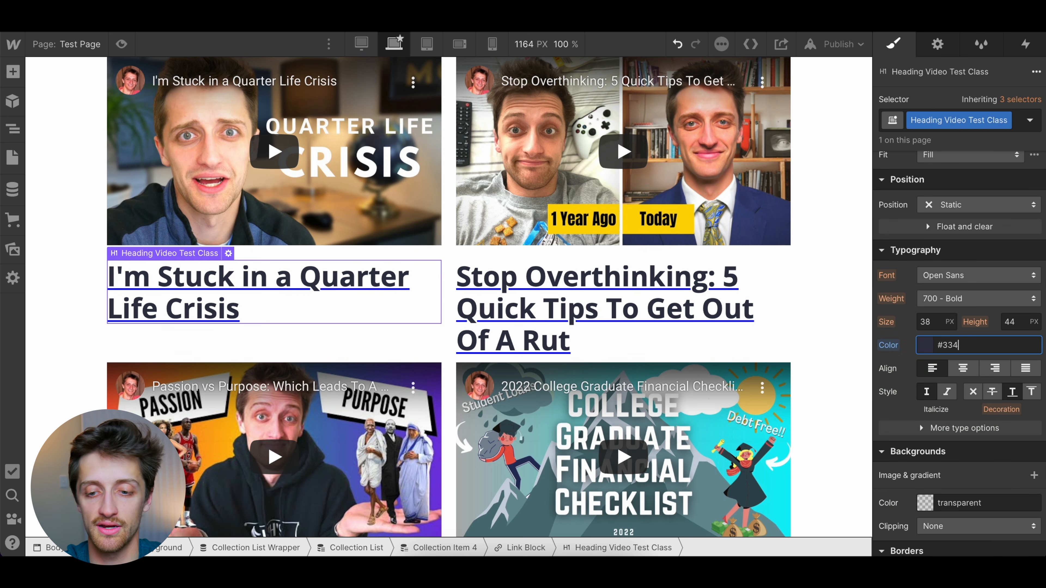
Set the text decoration to none on the video title heading and on its parent Link Block
{"action": "scroll", "coordinate": [956, 385], "scroll_direction": "down", "scroll_amount": 2}
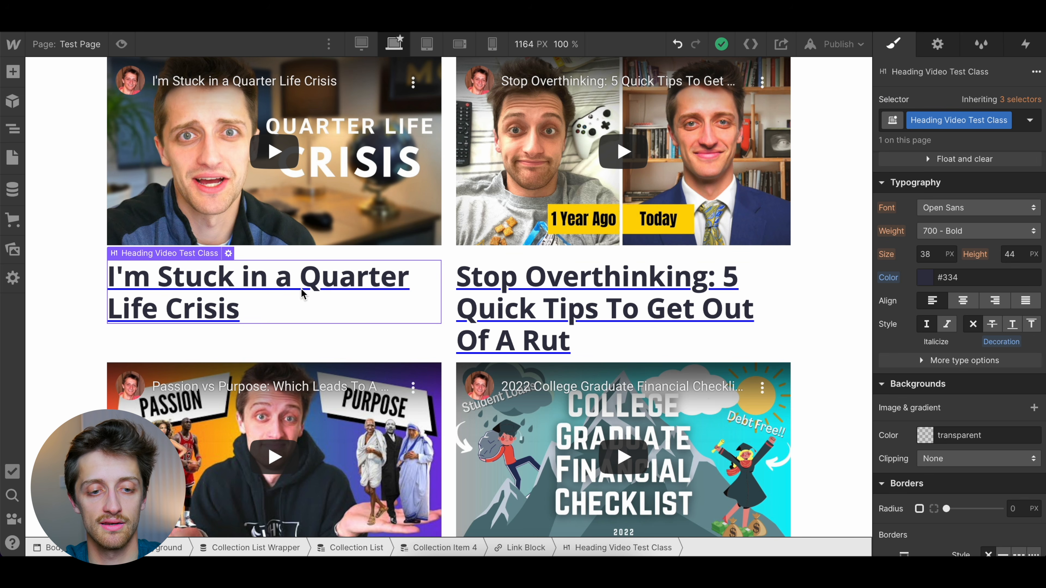
{"action": "left_click", "coordinate": [290, 367]}
{"action": "left_click", "coordinate": [264, 301]}
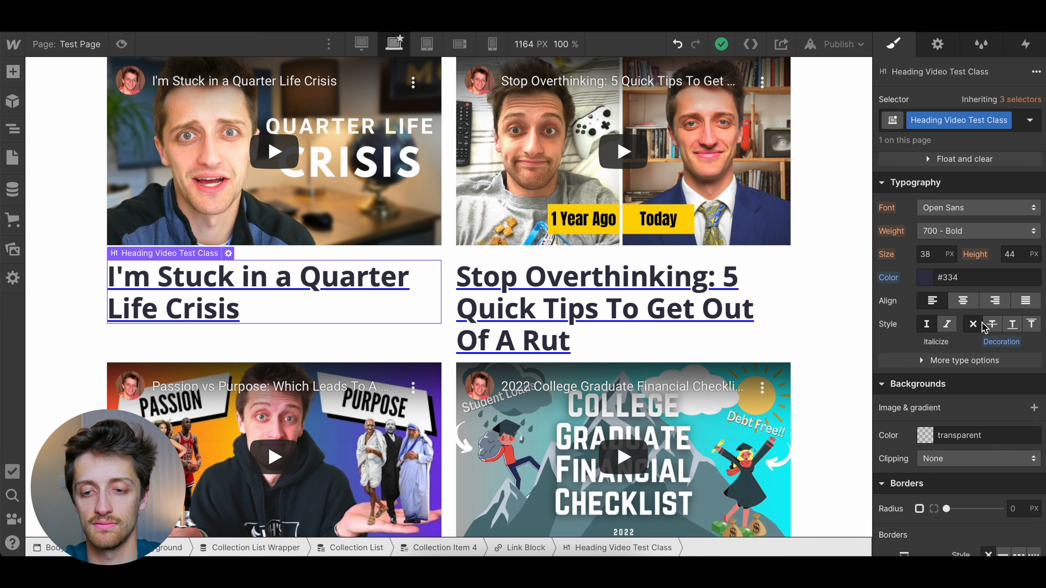
{"action": "left_click", "coordinate": [992, 324]}
{"action": "left_click", "coordinate": [972, 324]}
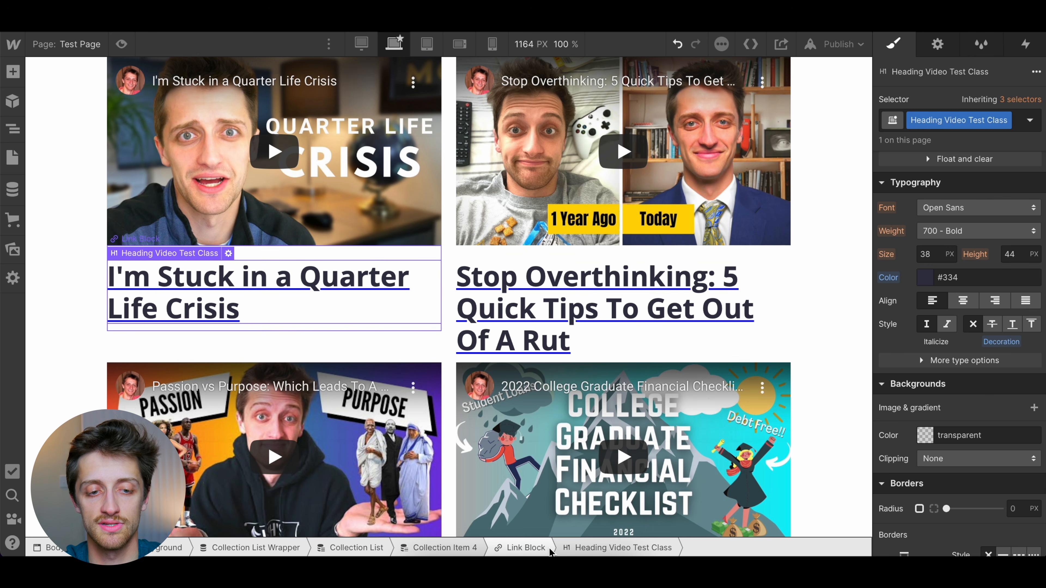
{"action": "left_click", "coordinate": [550, 552]}
{"action": "left_click", "coordinate": [972, 395]}
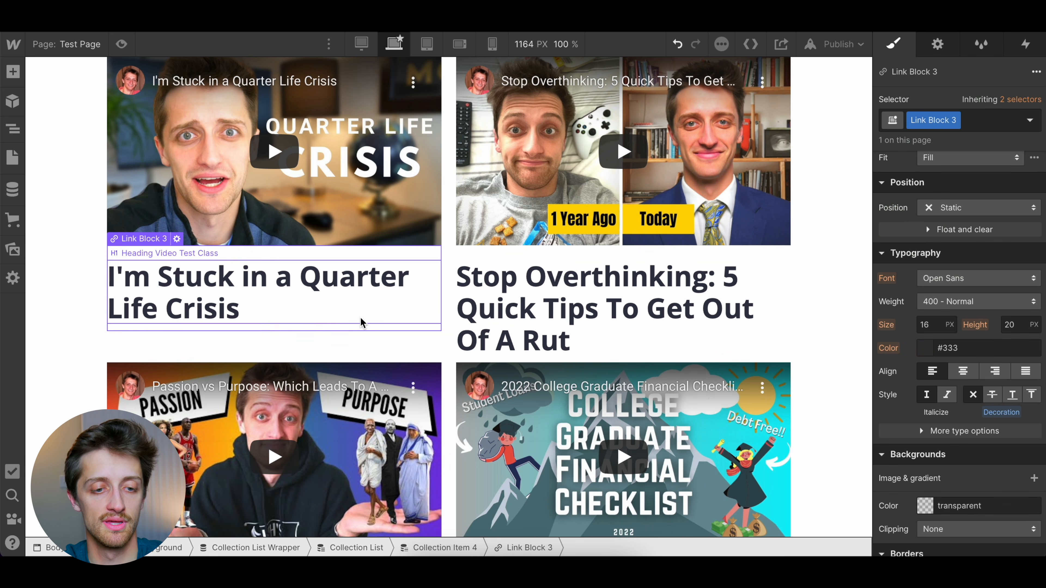
Change the video title heading's font to Cotoris
{"action": "left_click", "coordinate": [310, 317]}
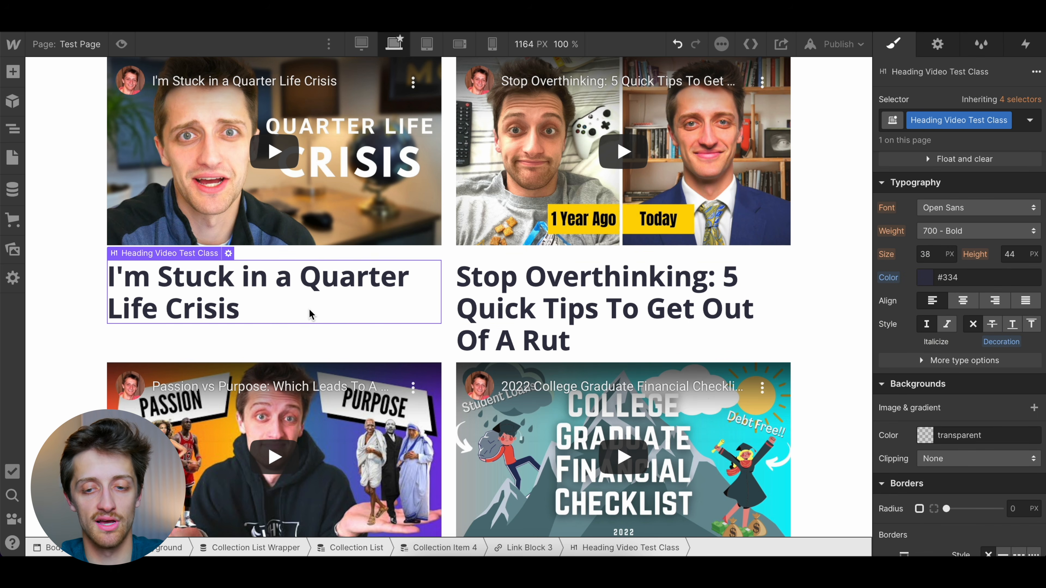
{"action": "left_click", "coordinate": [946, 210]}
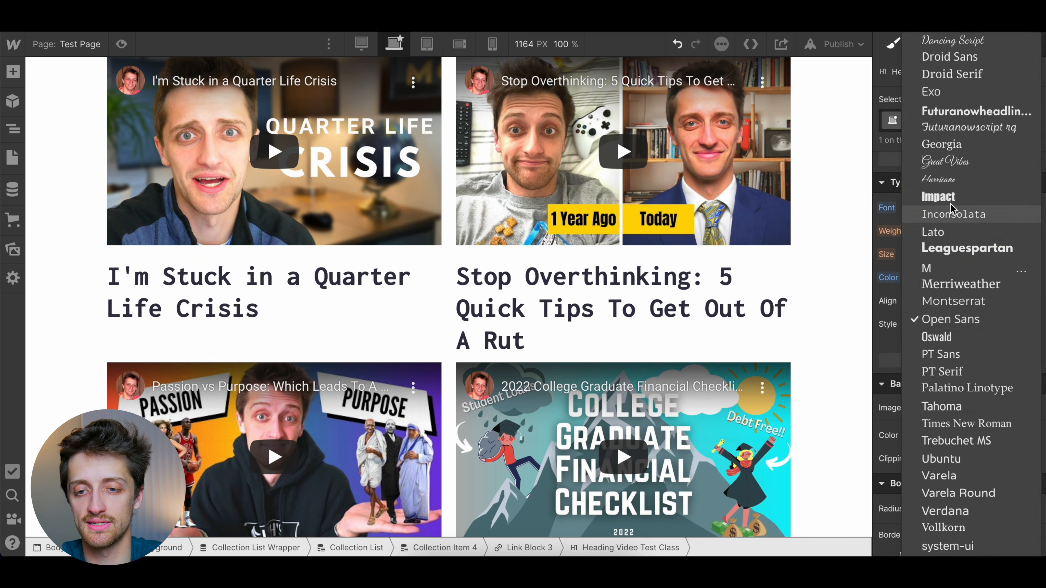
{"action": "scroll", "coordinate": [959, 146], "scroll_direction": "up", "scroll_amount": 3}
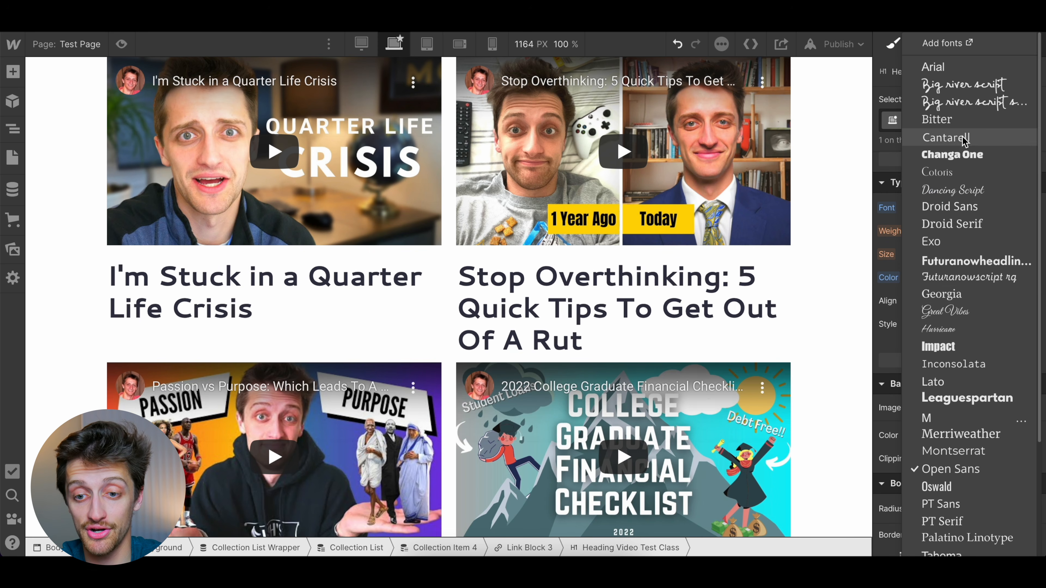
{"action": "left_click", "coordinate": [962, 178]}
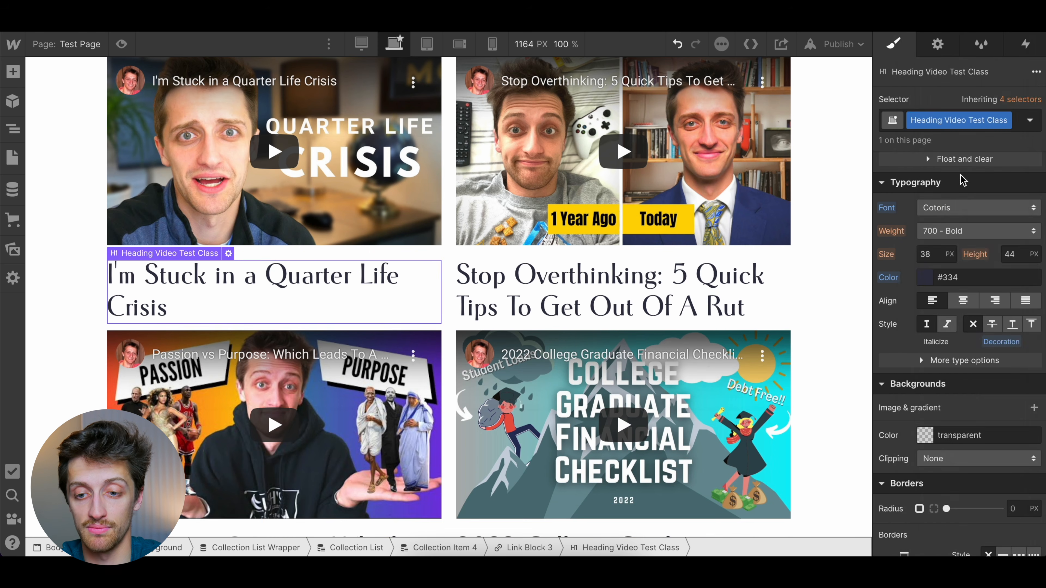
Reduce the video title heading's font size to 22 px
{"action": "left_click", "coordinate": [937, 254]}
{"action": "key", "text": "Down"}
{"action": "key", "text": "Down"}
{"action": "key", "text": "Down"}
{"action": "key", "text": "Down"}
{"action": "key", "text": "Down"}
{"action": "key", "text": "Down"}
{"action": "key", "text": "Down"}
{"action": "key", "text": "Down"}
{"action": "key", "text": "Down"}
{"action": "key", "text": "Down"}
{"action": "key", "text": "Down"}
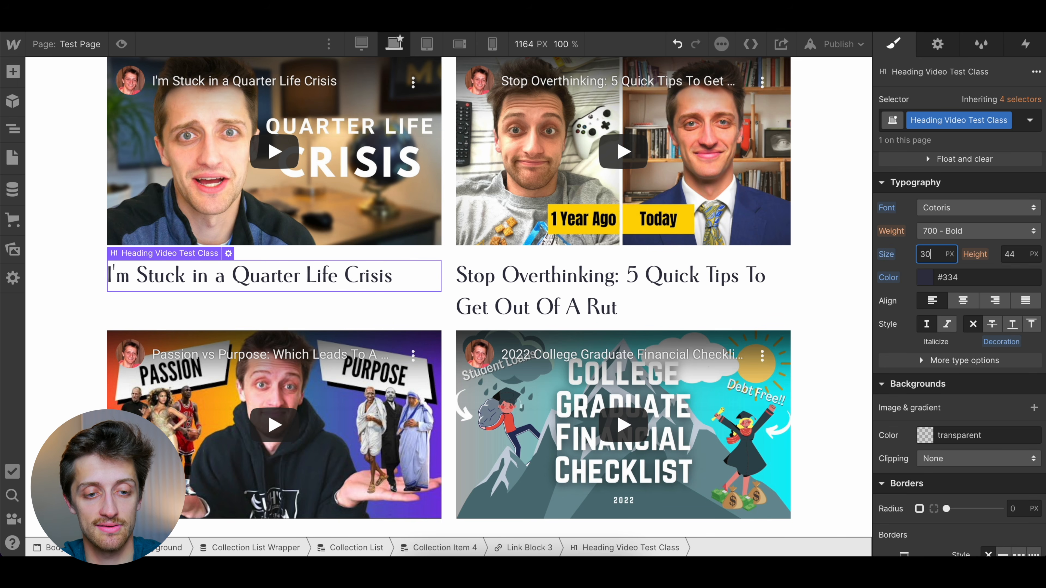
{"action": "key", "text": "Down"}
{"action": "key", "text": "Down"}
{"action": "key", "text": "Down"}
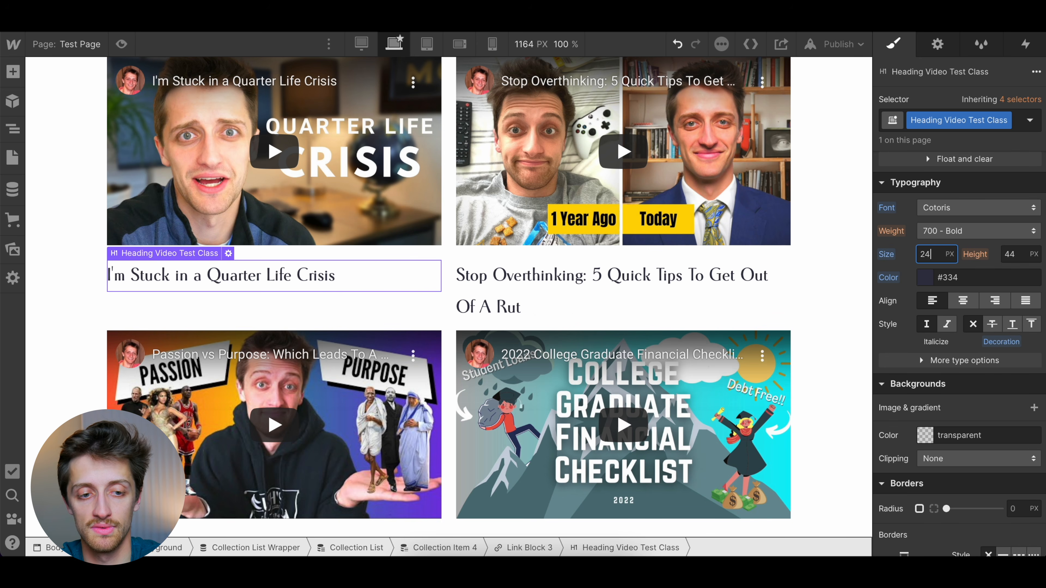
{"action": "key", "text": "Down"}
{"action": "key", "text": "Down"}
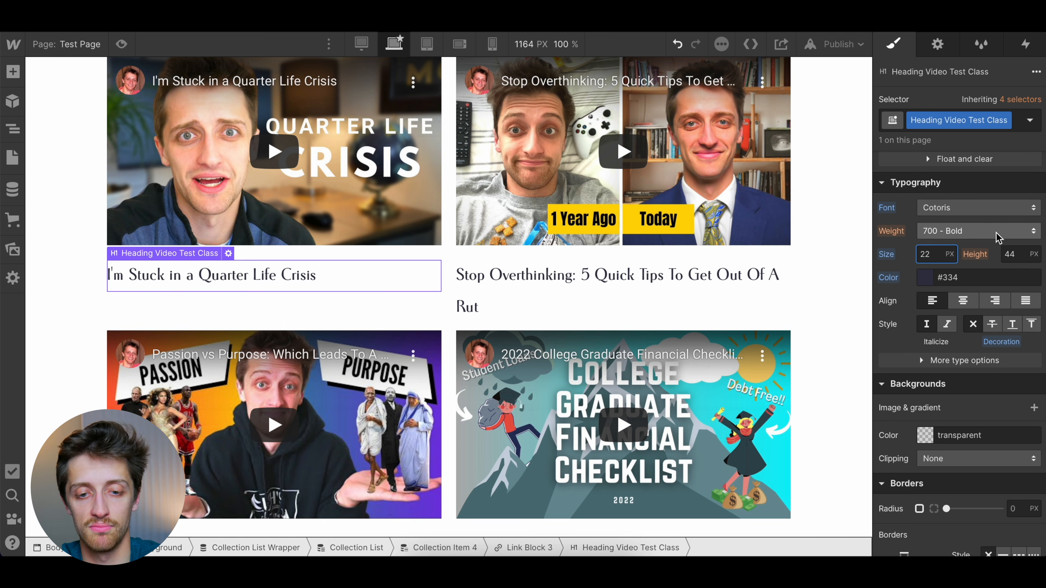
Reduce the video title heading's line height to 27 px
{"action": "left_click", "coordinate": [633, 296]}
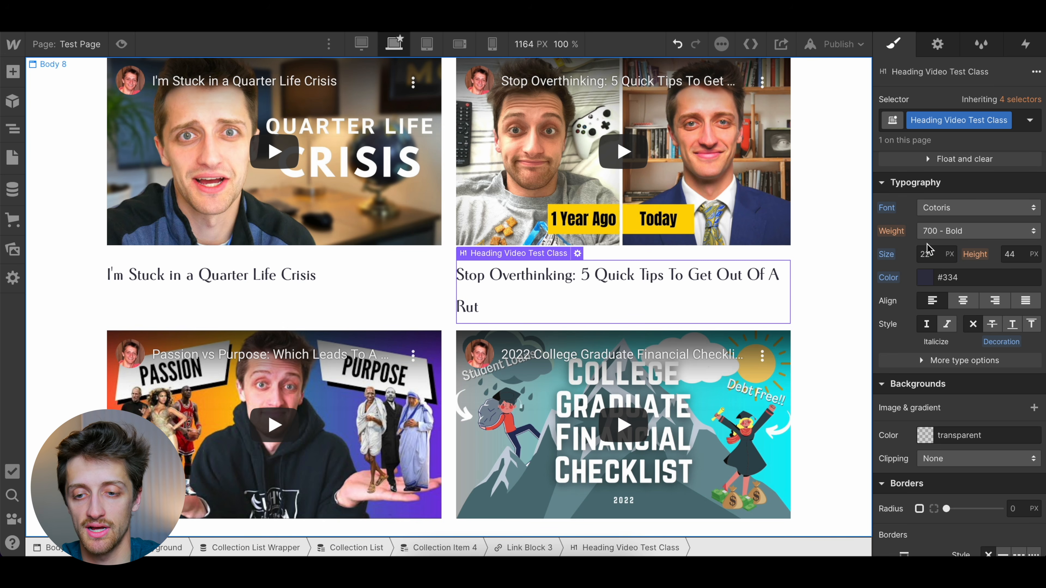
{"action": "left_click", "coordinate": [1020, 254]}
{"action": "key", "text": "Down"}
{"action": "key", "text": "Down"}
{"action": "key", "text": "Down"}
{"action": "key", "text": "Down"}
{"action": "key", "text": "Down"}
{"action": "key", "text": "Down"}
{"action": "key", "text": "Down"}
{"action": "key", "text": "Down"}
{"action": "key", "text": "Down"}
{"action": "key", "text": "Down"}
{"action": "key", "text": "Down"}
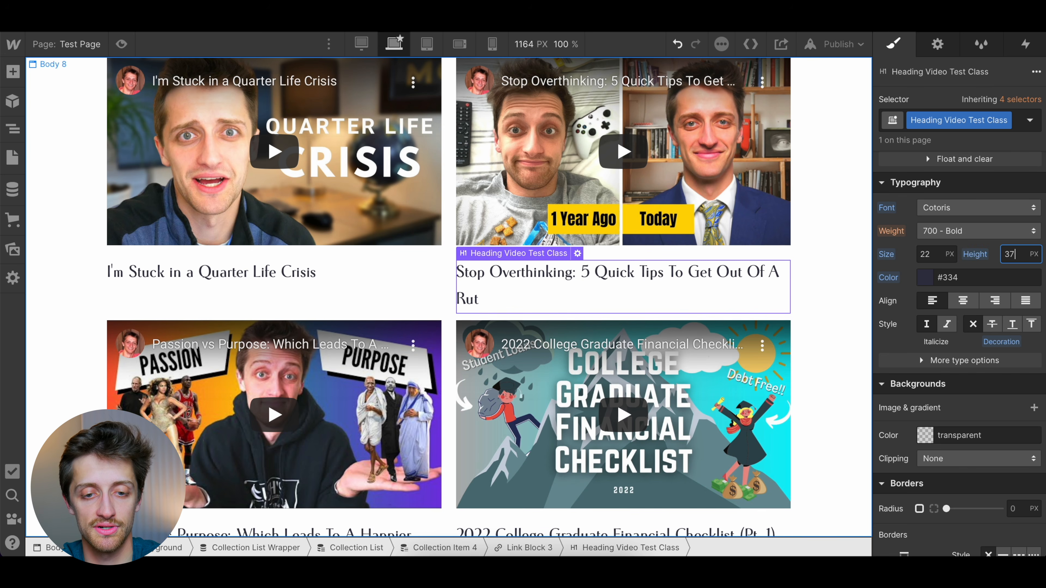
{"action": "key", "text": "Down"}
{"action": "key", "text": "Down"}
{"action": "key", "text": "Down"}
{"action": "key", "text": "Down"}
{"action": "key", "text": "Down"}
{"action": "key", "text": "Down"}
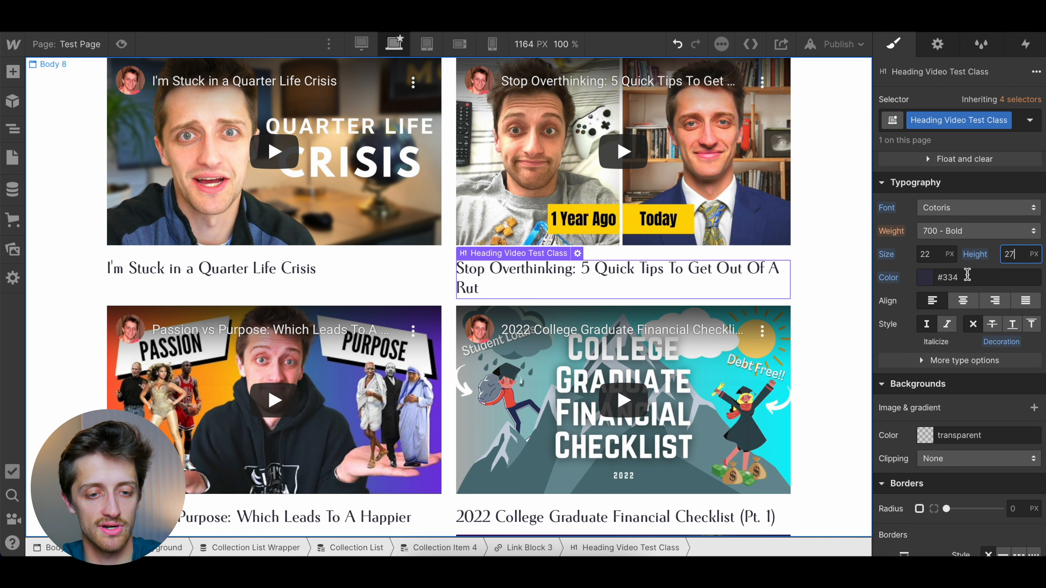
Add a Paragraph element inside the Link Block, below the video title heading
{"action": "left_click", "coordinate": [340, 277]}
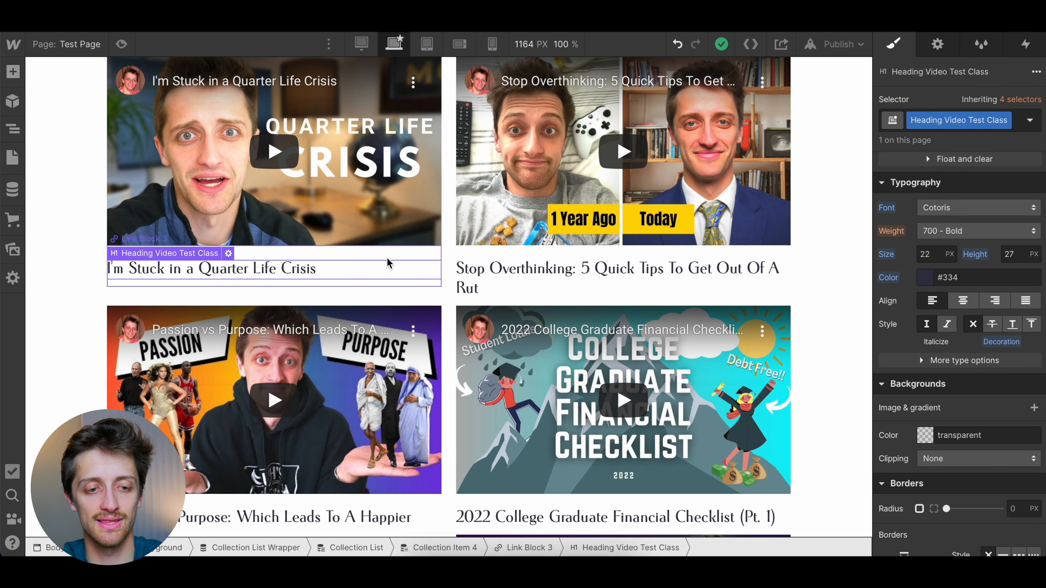
{"action": "left_click", "coordinate": [387, 258]}
{"action": "key", "text": "ctrl+e"}
{"action": "type", "text": "para"}
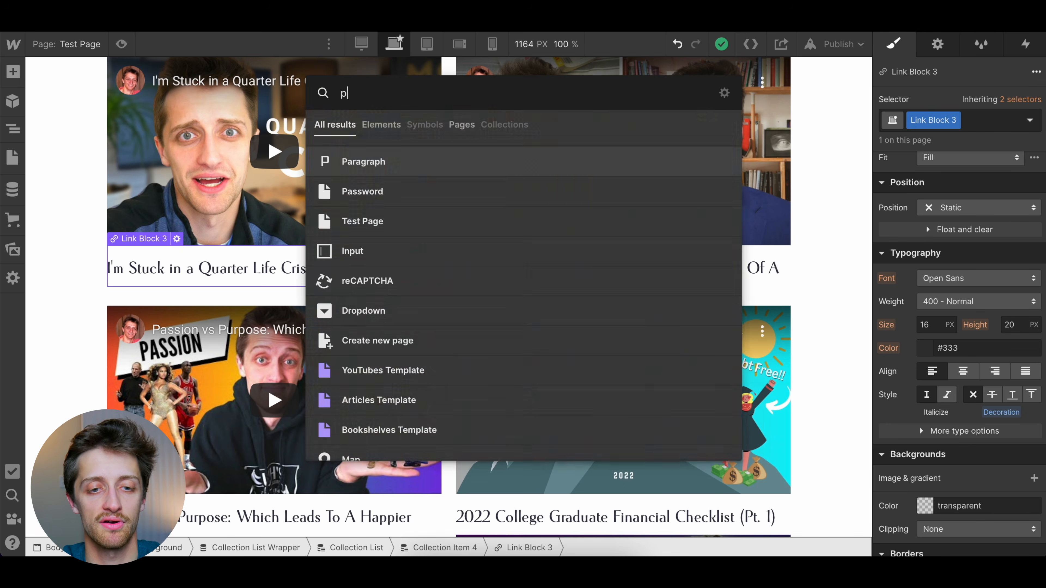
{"action": "type", "text": "g"}
{"action": "key", "text": "Return"}
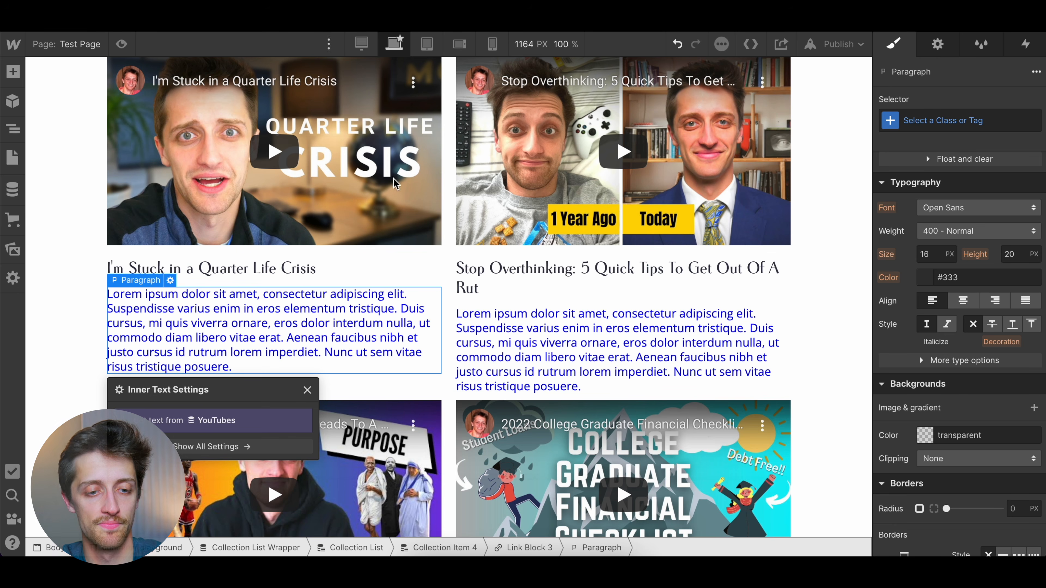
Bind the paragraph's text to the Post Summary field of the YouTubes collection
{"action": "left_click", "coordinate": [150, 438]}
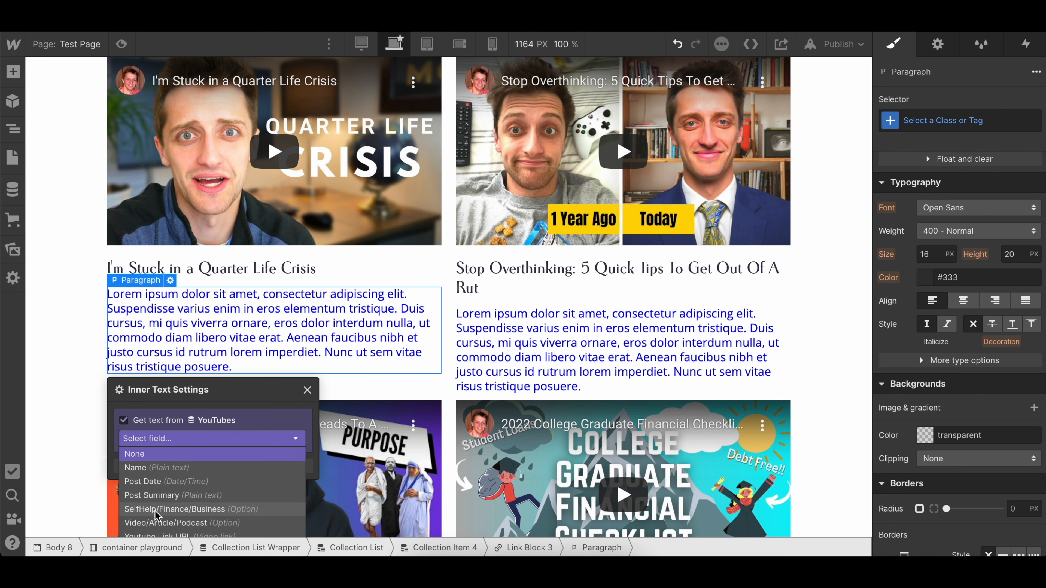
{"action": "left_click", "coordinate": [157, 495]}
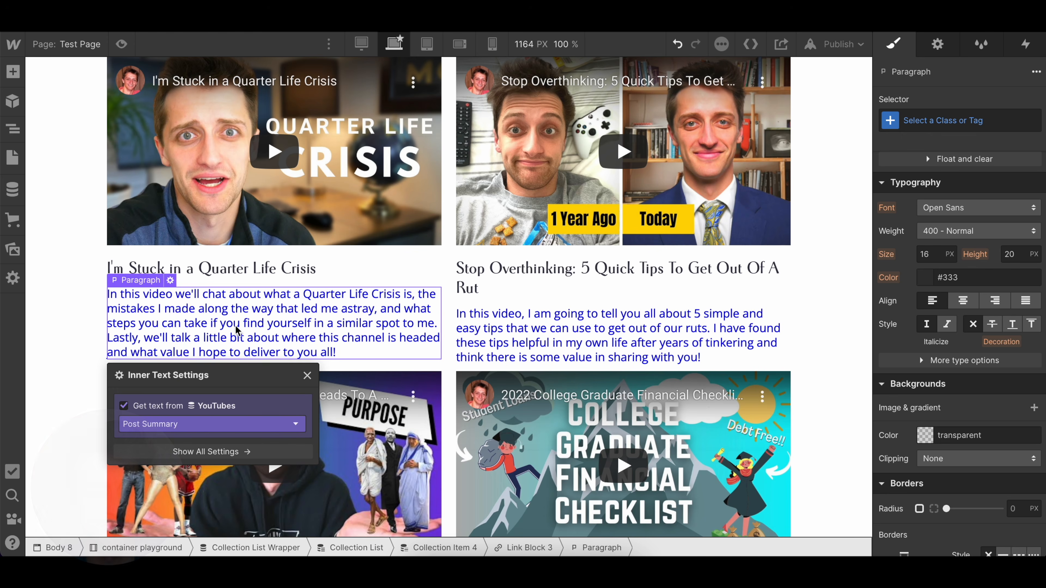
{"action": "left_click", "coordinate": [307, 375]}
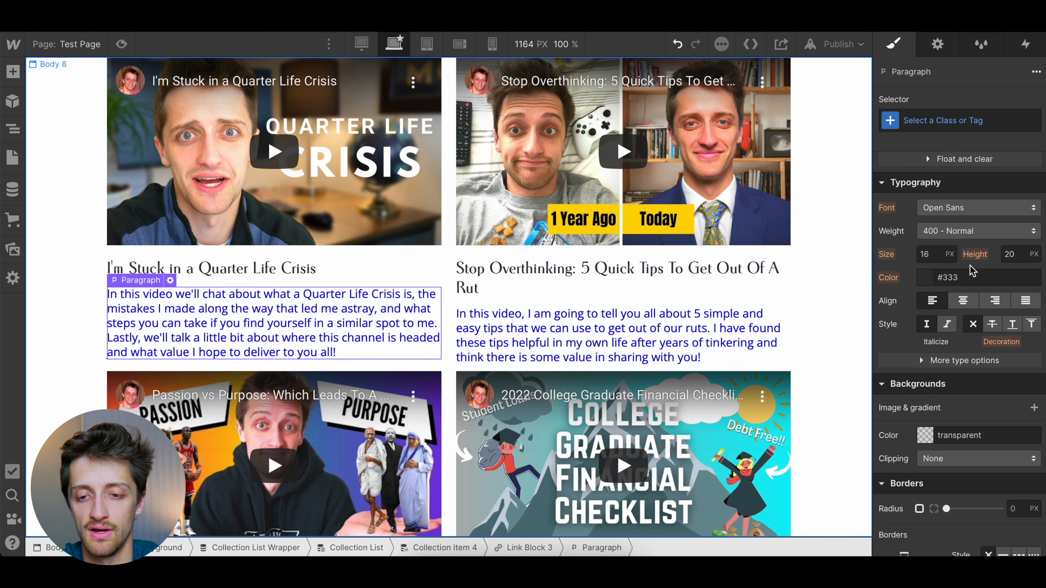
Style the summary paragraph with text color #334, the Cantarell font and a 14 px font size
{"action": "left_click", "coordinate": [988, 277]}
{"action": "type", "text": "4"}
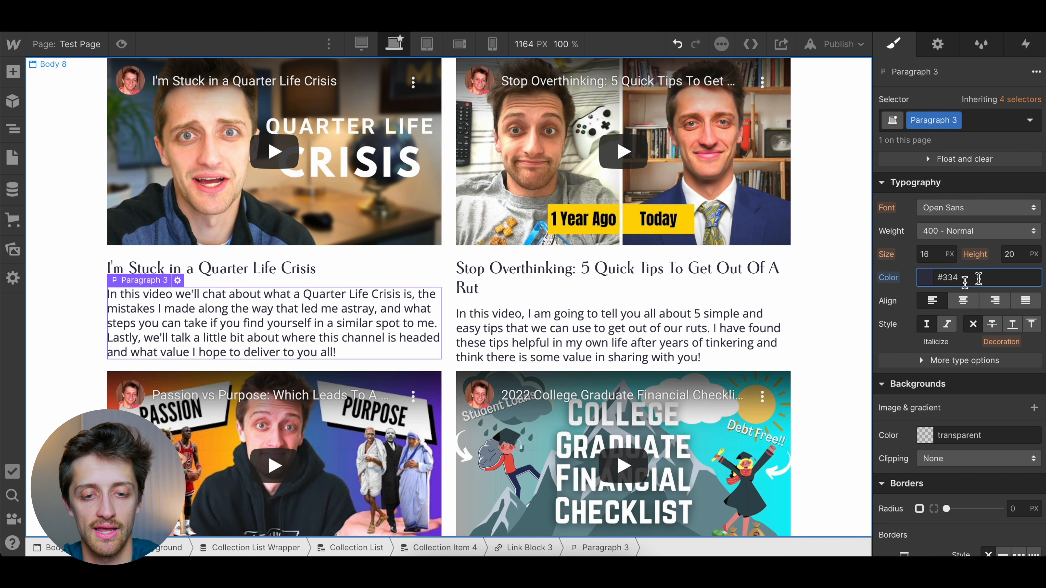
{"action": "left_click", "coordinate": [1012, 206]}
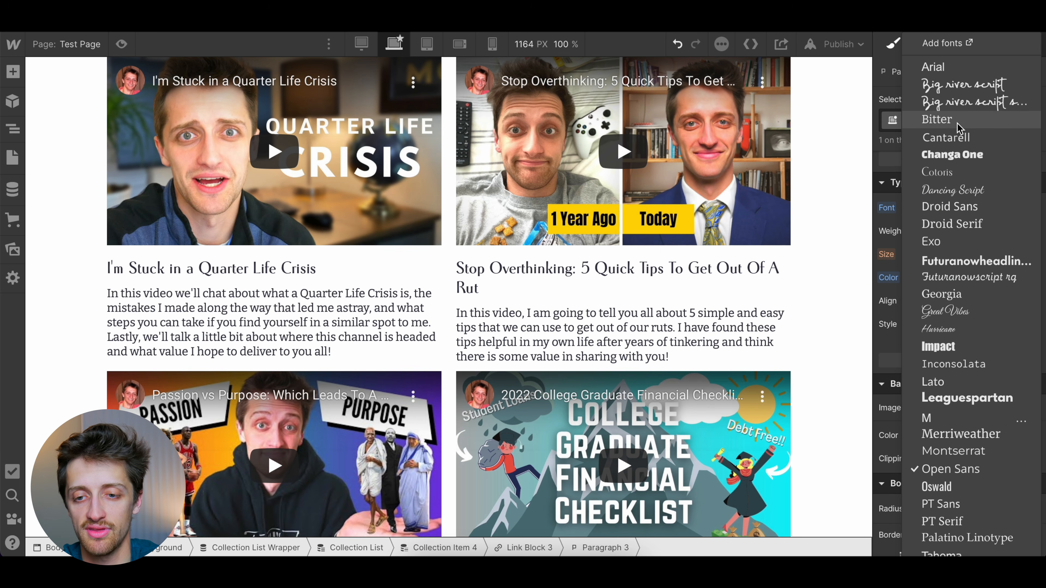
{"action": "left_click", "coordinate": [961, 141]}
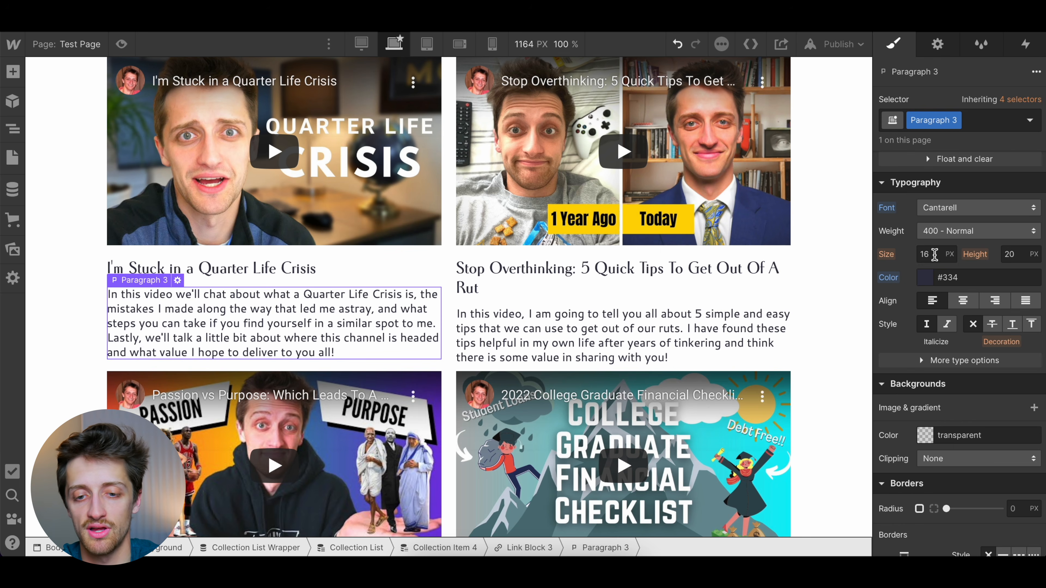
{"action": "key", "text": "Down"}
{"action": "key", "text": "Down"}
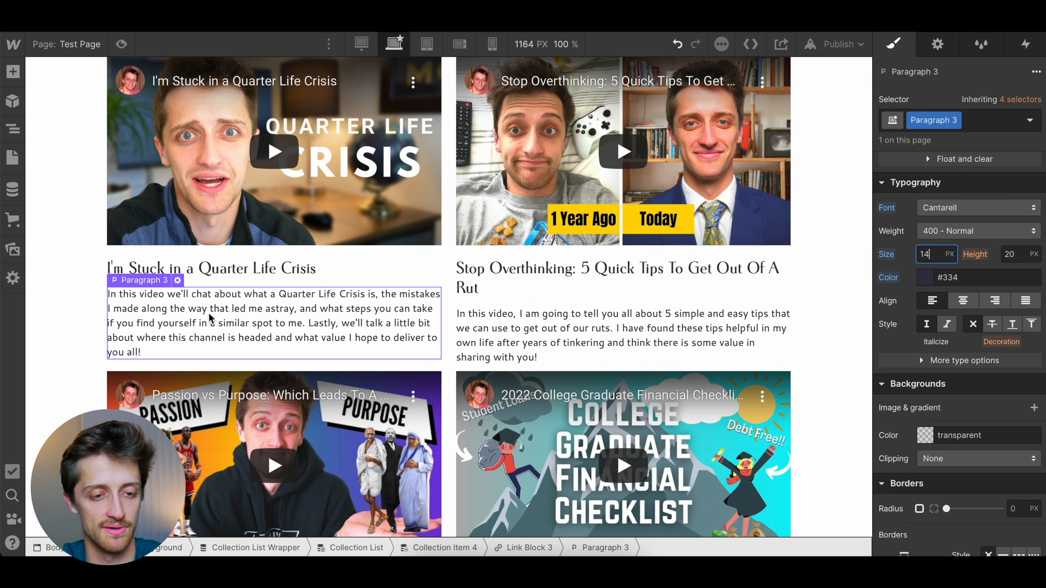
Set the page body's top padding to 100 px
{"action": "left_click", "coordinate": [94, 312]}
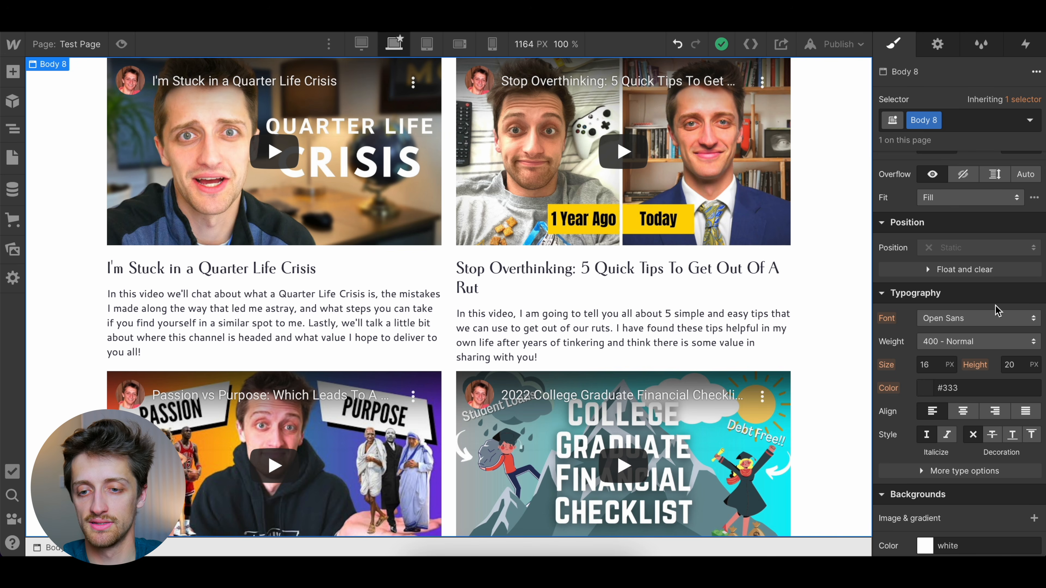
{"action": "scroll", "coordinate": [992, 305], "scroll_direction": "up", "scroll_amount": 5}
{"action": "left_click", "coordinate": [959, 367]}
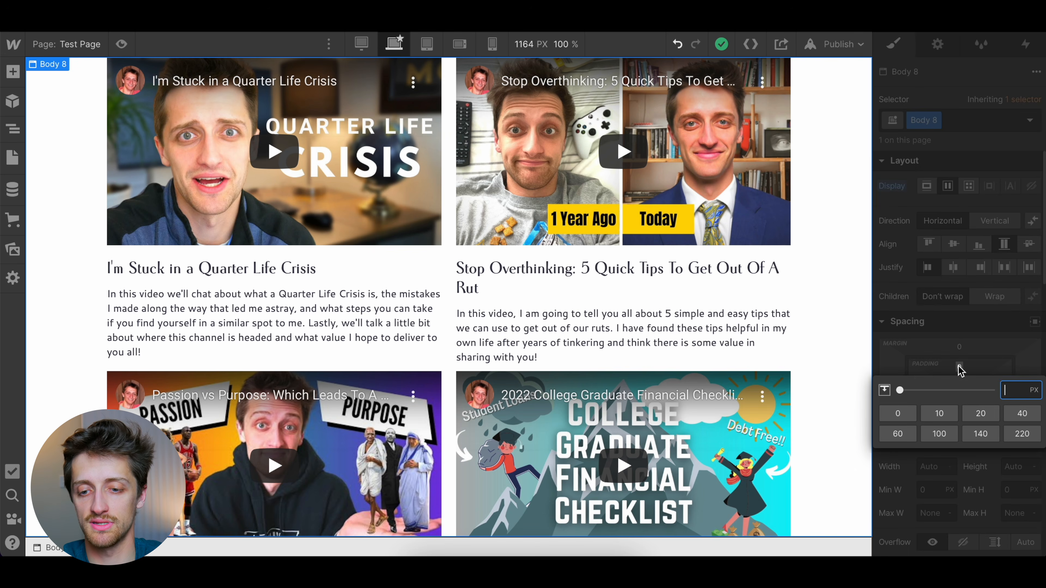
{"action": "left_click", "coordinate": [955, 435]}
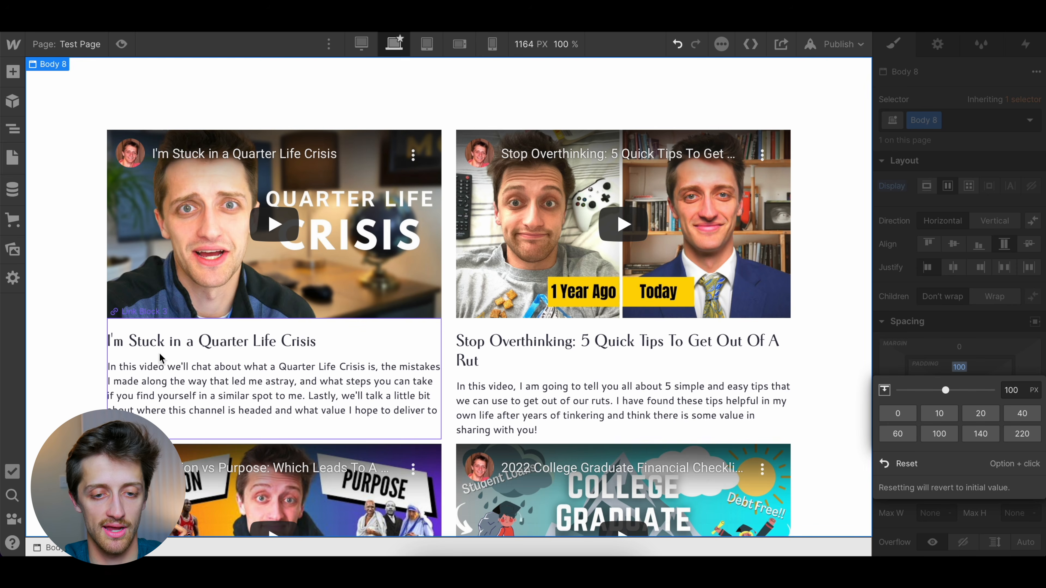
Add a Div Block inside the Collection Item and place it above the Video element
{"action": "left_click", "coordinate": [440, 332]}
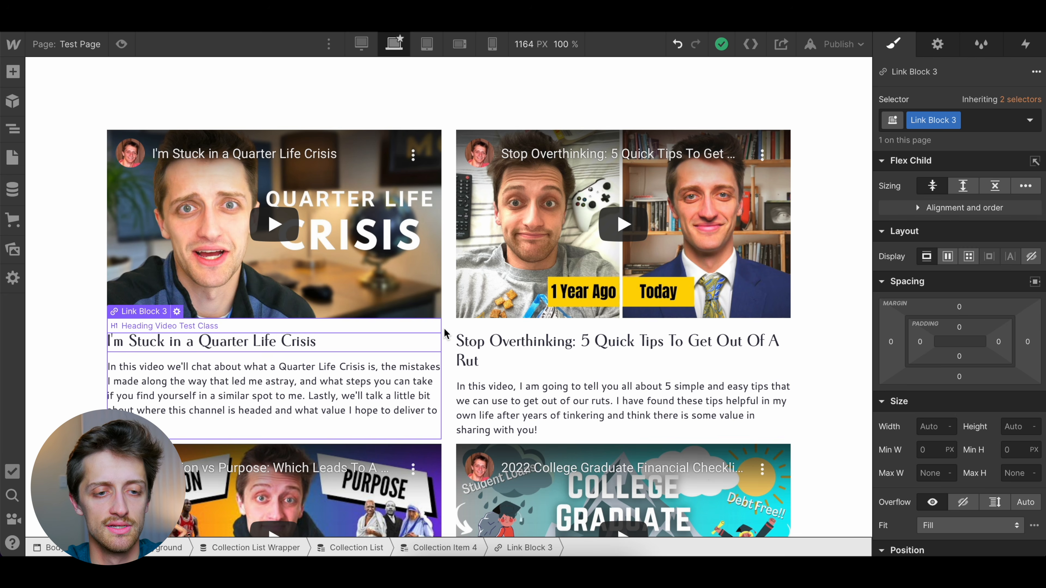
{"action": "left_click", "coordinate": [469, 550]}
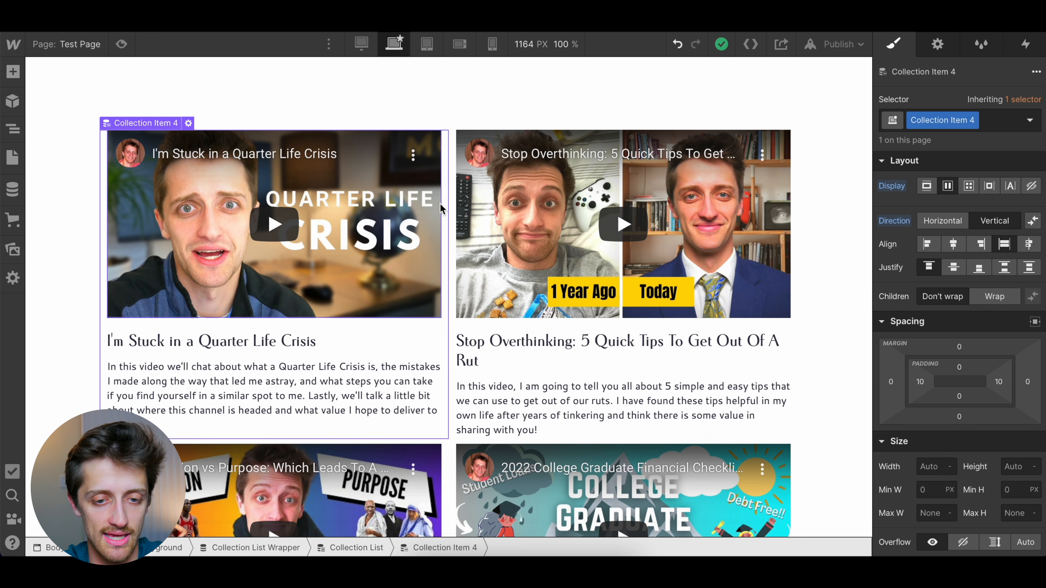
{"action": "left_click", "coordinate": [12, 129]}
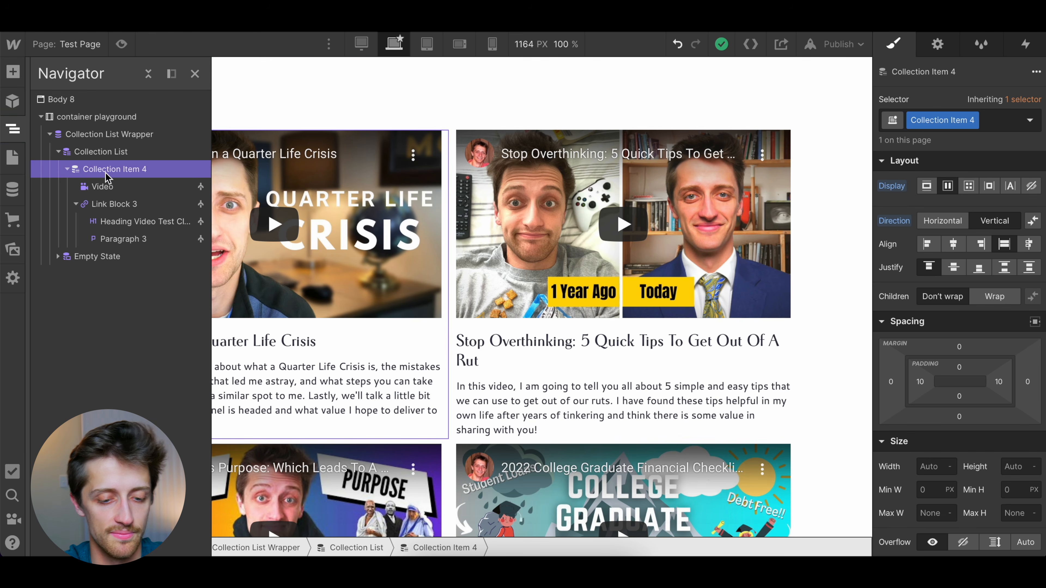
{"action": "key", "text": "ctrl+e"}
{"action": "type", "text": "div"}
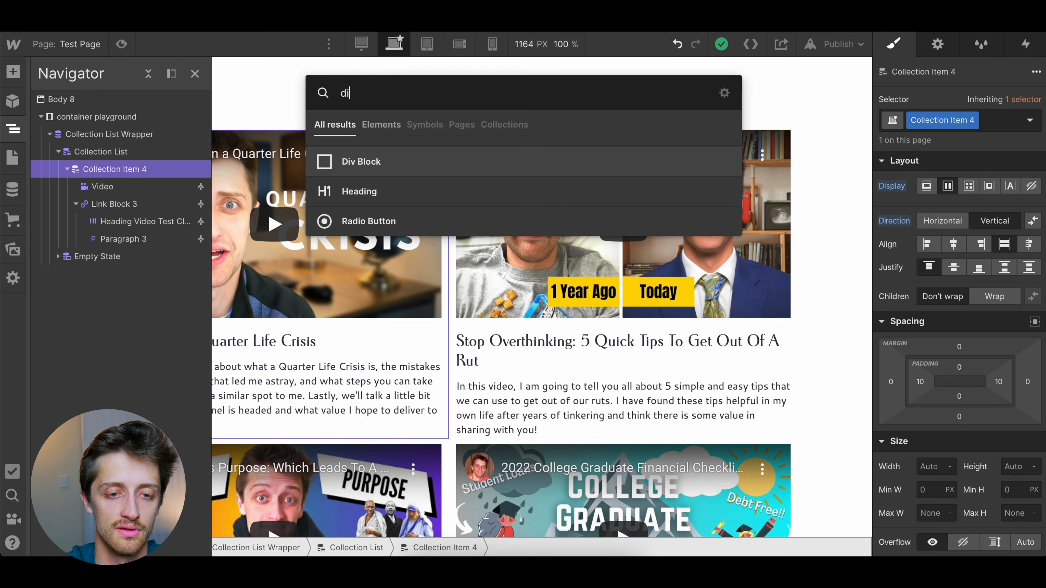
{"action": "key", "text": "Return"}
{"action": "left_click_drag", "start_coordinate": [125, 257], "coordinate": [126, 186]}
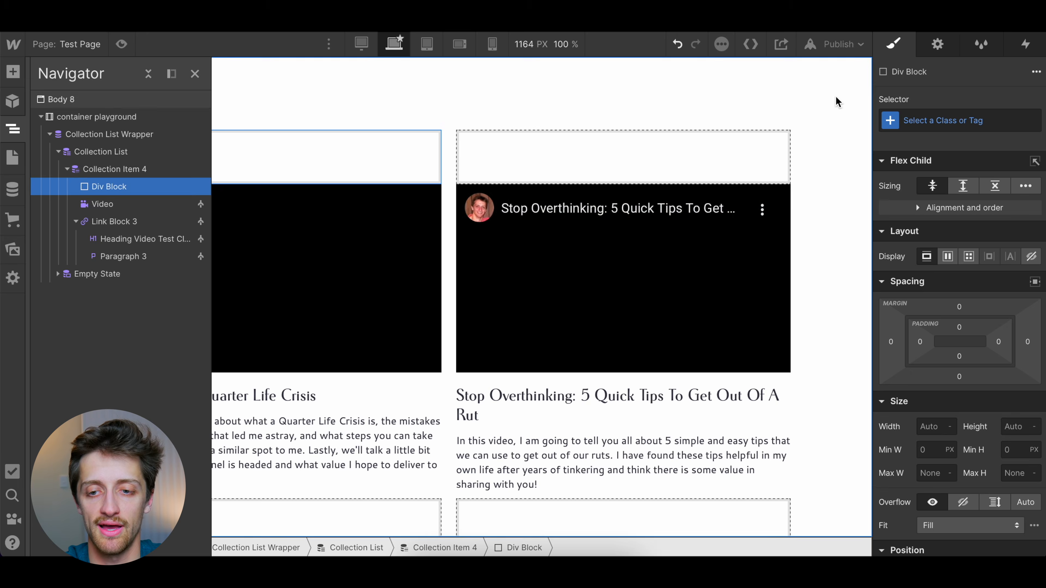
Give the new Div Block the class name Div Outline
{"action": "left_click", "coordinate": [922, 120]}
{"action": "type", "text": "Di"}
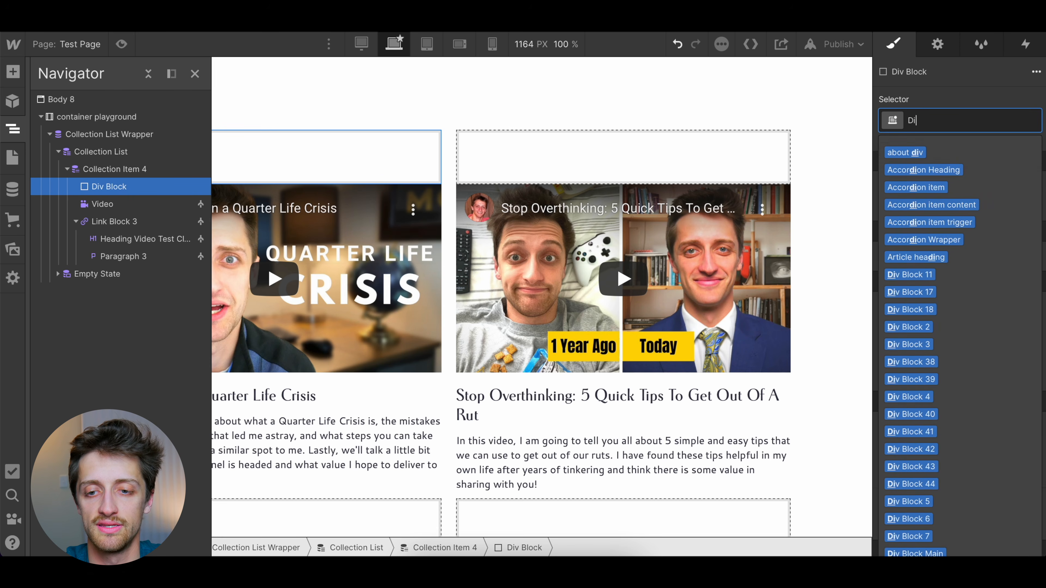
{"action": "type", "text": "v Outline"}
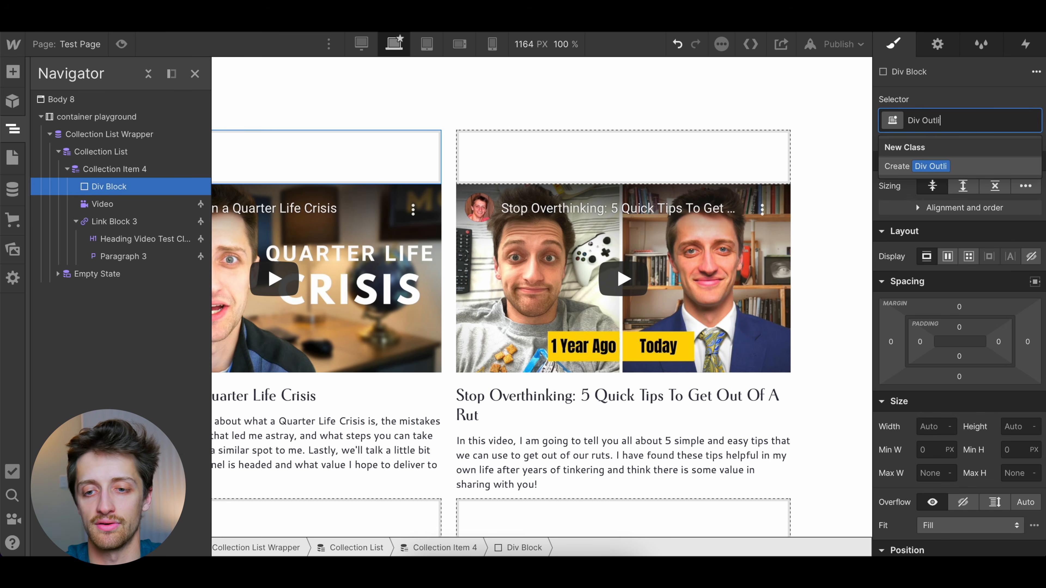
{"action": "key", "text": "Return"}
Nest the Video and the Link Block inside the Div Outline block
{"action": "left_click_drag", "start_coordinate": [106, 205], "coordinate": [156, 197]}
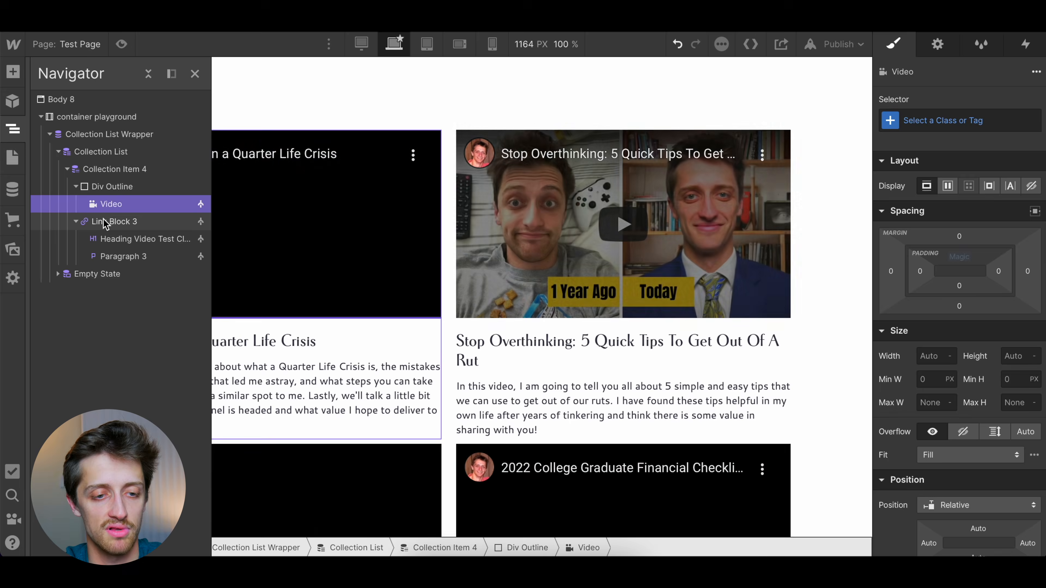
{"action": "left_click", "coordinate": [142, 222]}
{"action": "left_click_drag", "start_coordinate": [149, 220], "coordinate": [163, 219]}
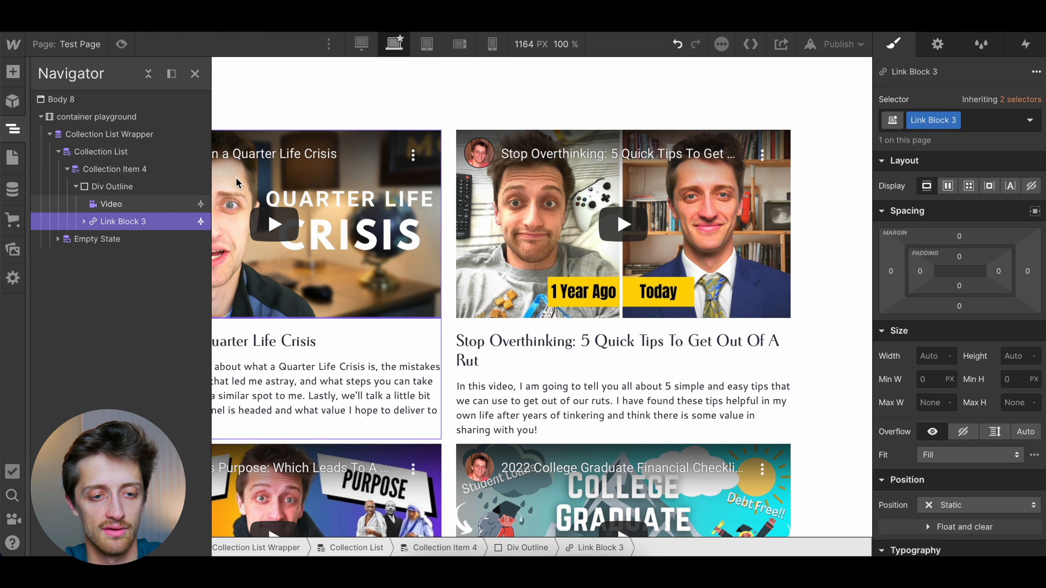
{"action": "left_click", "coordinate": [124, 187]}
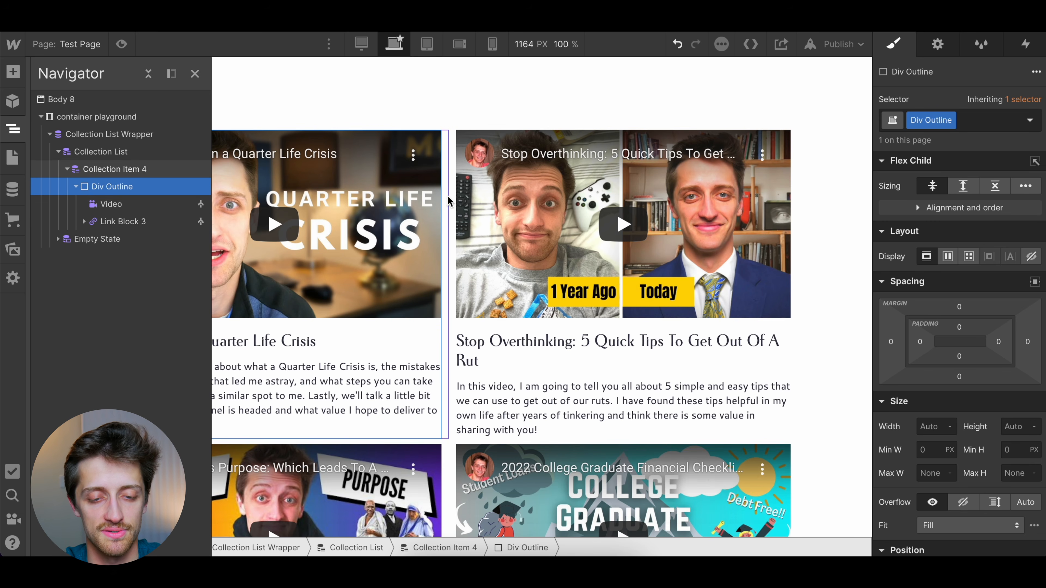
{"action": "scroll", "coordinate": [444, 197], "scroll_direction": "down", "scroll_amount": 1}
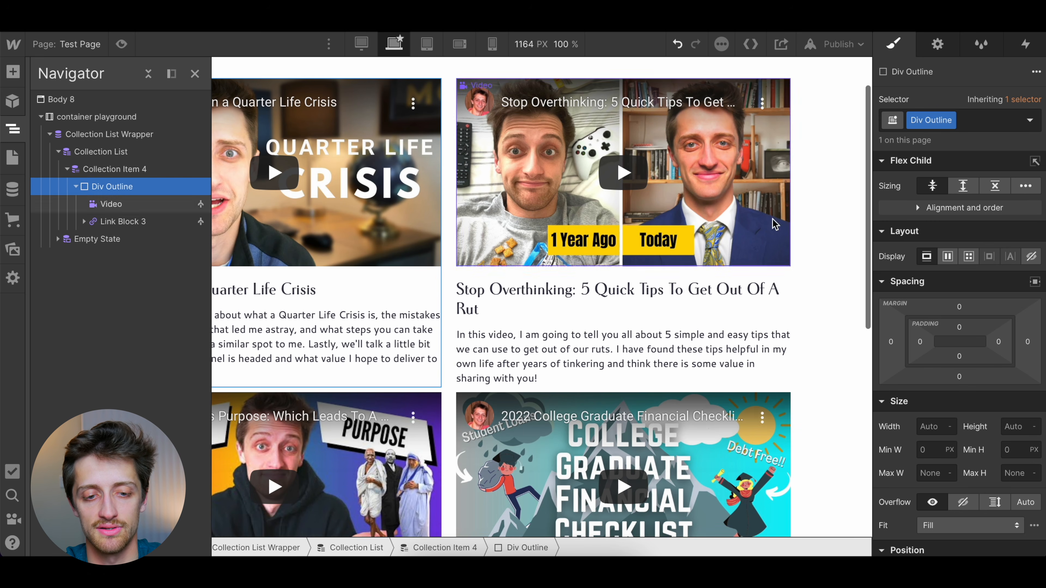
{"action": "left_click", "coordinate": [828, 282]}
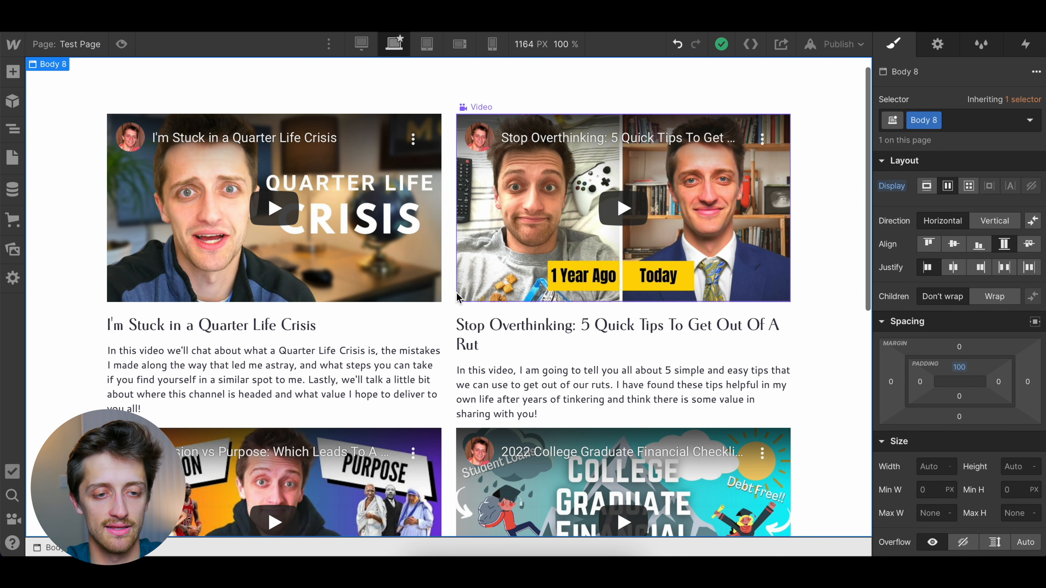
Add an outside box shadow in color #bbb to the Div Outline block
{"action": "left_click", "coordinate": [12, 128]}
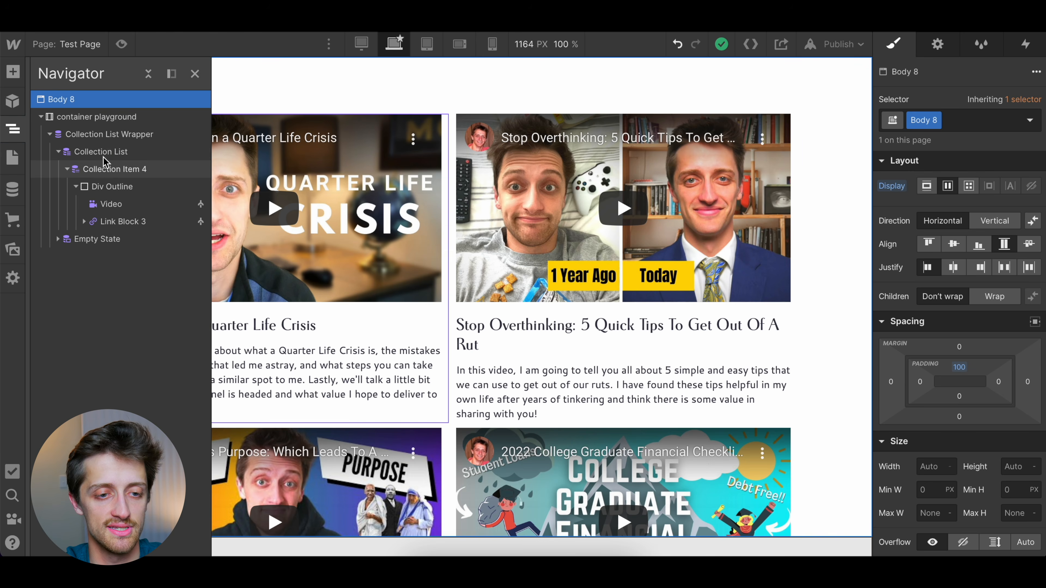
{"action": "left_click", "coordinate": [112, 186]}
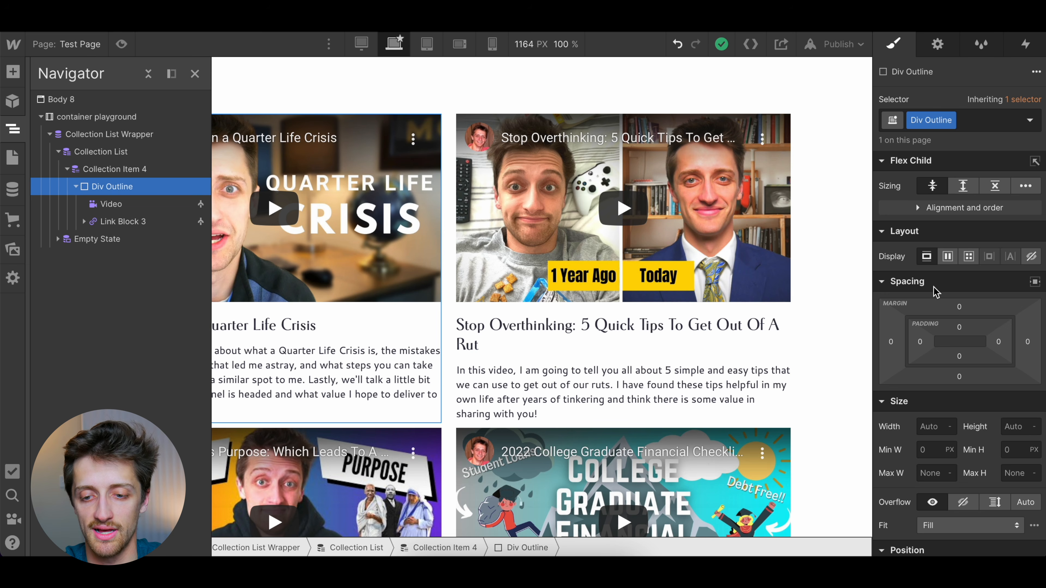
{"action": "scroll", "coordinate": [935, 400], "scroll_direction": "down", "scroll_amount": 2}
{"action": "scroll", "coordinate": [935, 400], "scroll_direction": "down", "scroll_amount": 5}
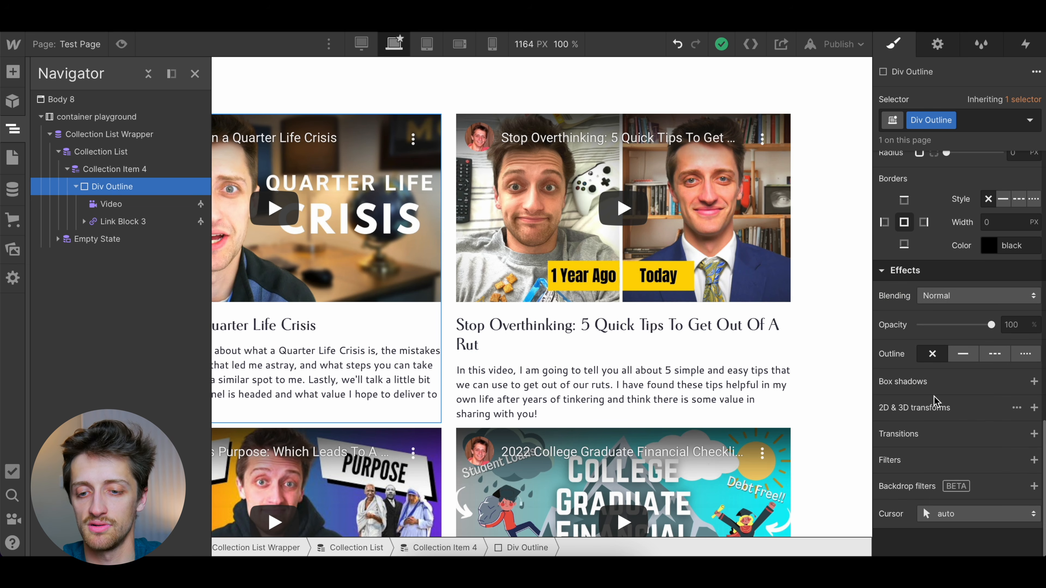
{"action": "left_click", "coordinate": [1034, 382]}
{"action": "left_click", "coordinate": [922, 375]}
{"action": "left_click_drag", "start_coordinate": [880, 174], "coordinate": [879, 158]}
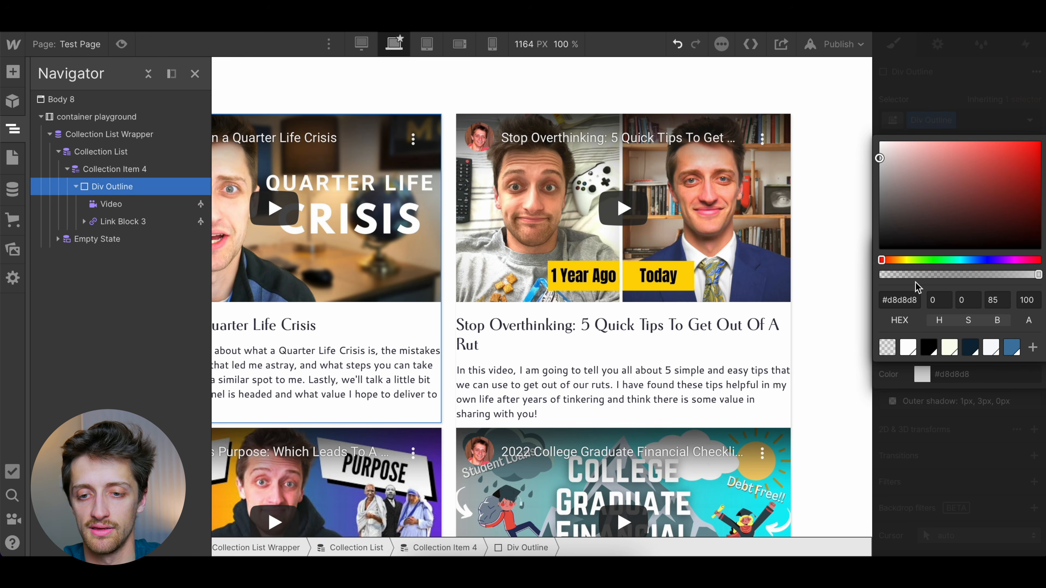
{"action": "left_click", "coordinate": [880, 171]}
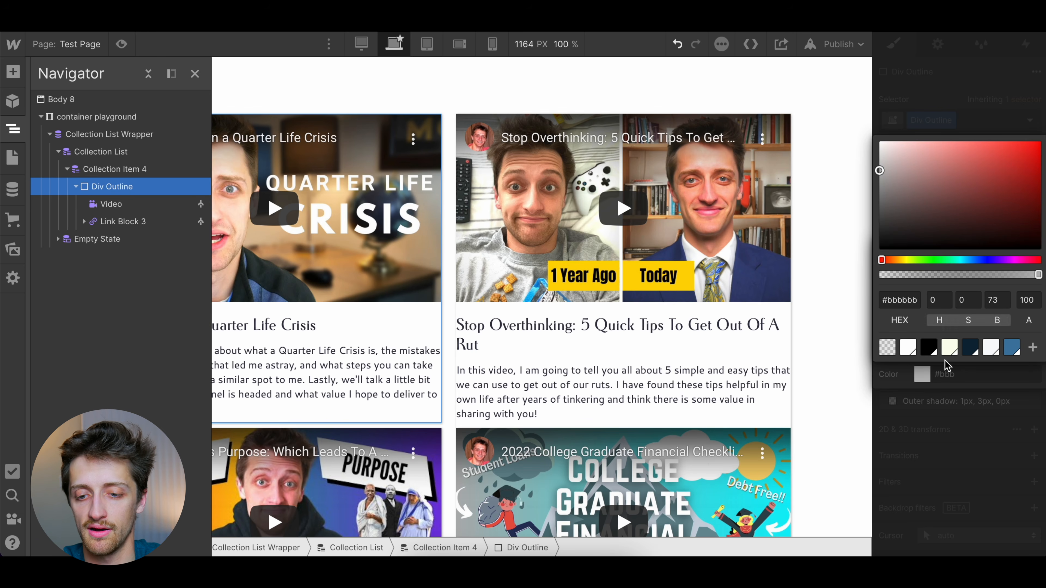
Set the blur of the Div Outline block's shadow to 10 px
{"action": "left_click", "coordinate": [984, 433]}
{"action": "left_click_drag", "start_coordinate": [927, 329], "coordinate": [950, 353]}
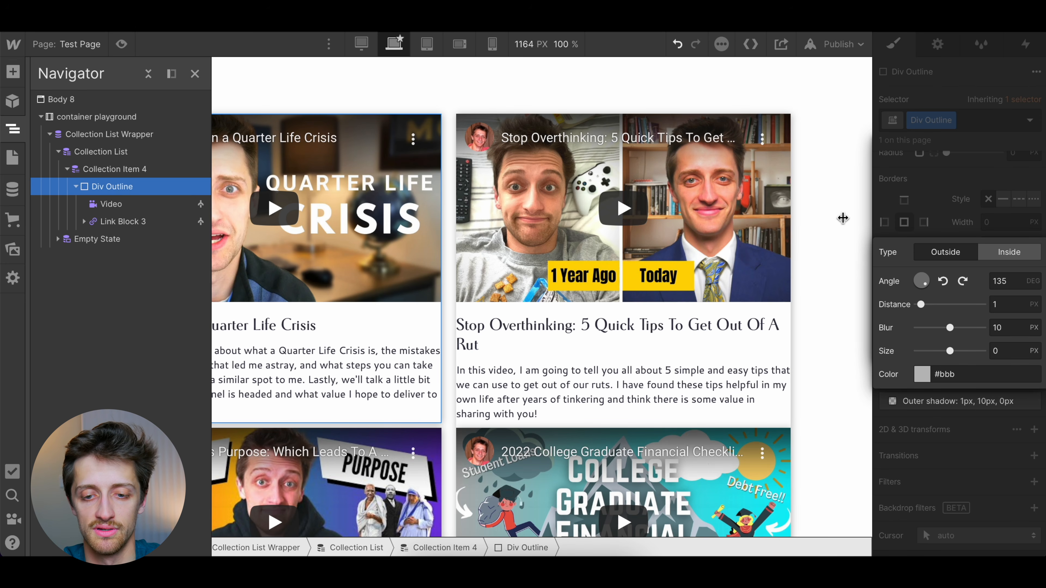
{"action": "left_click", "coordinate": [830, 219]}
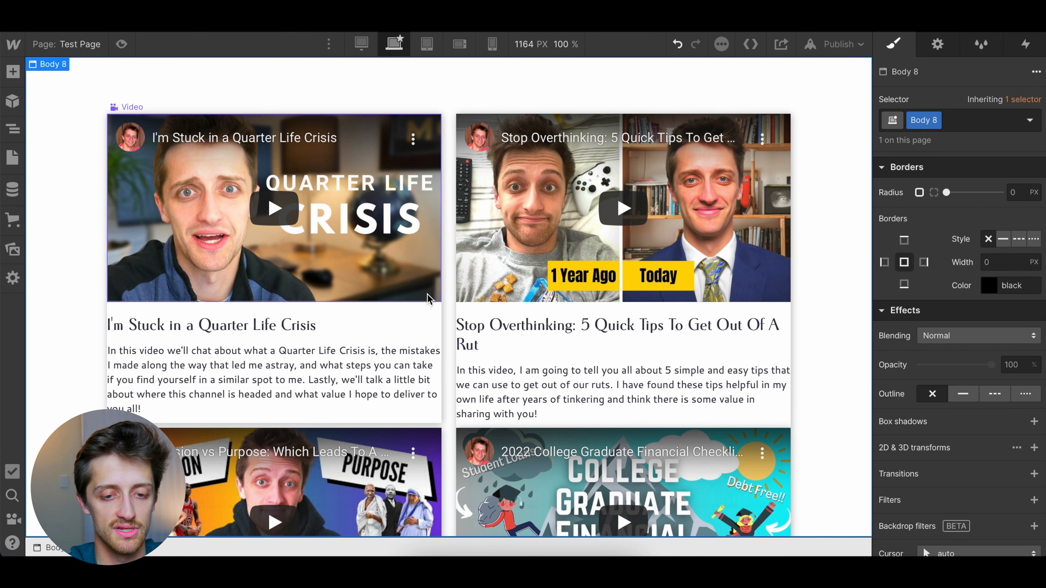
Set the Collection Item's top and bottom margins to 10 px
{"action": "left_click", "coordinate": [446, 391]}
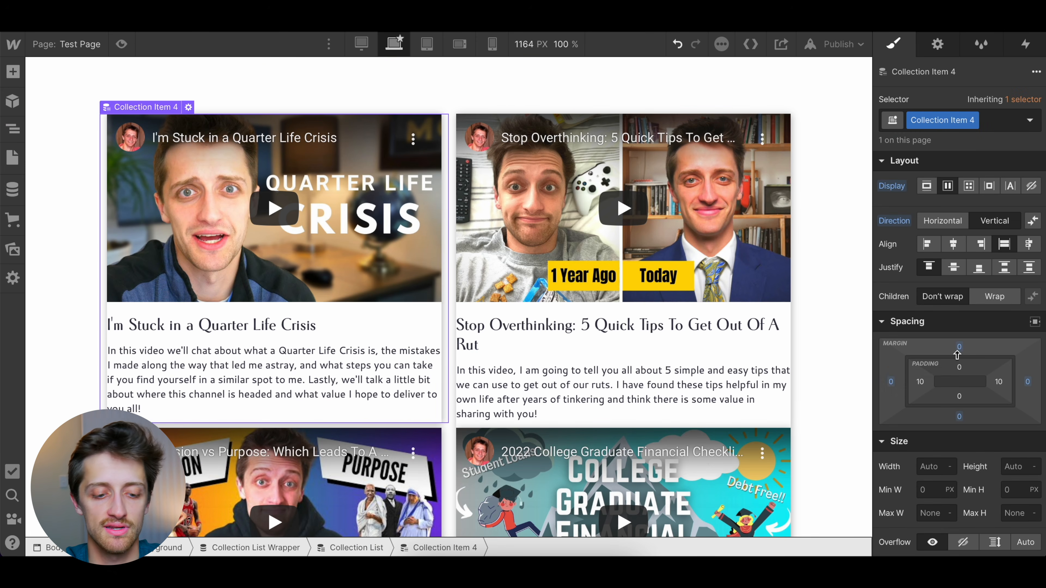
{"action": "left_click_drag", "start_coordinate": [957, 350], "coordinate": [961, 342]}
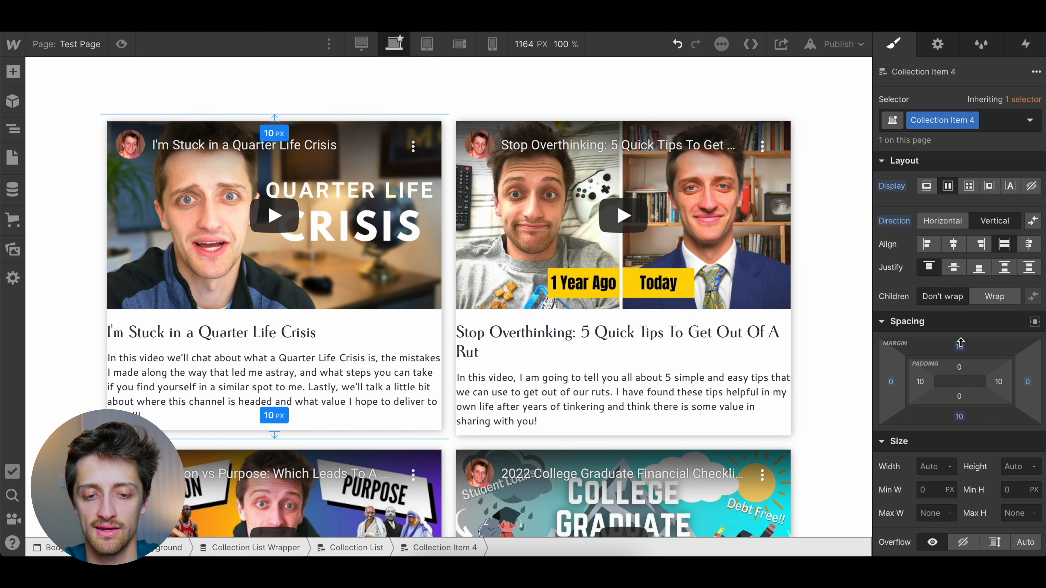
{"action": "left_click", "coordinate": [836, 375]}
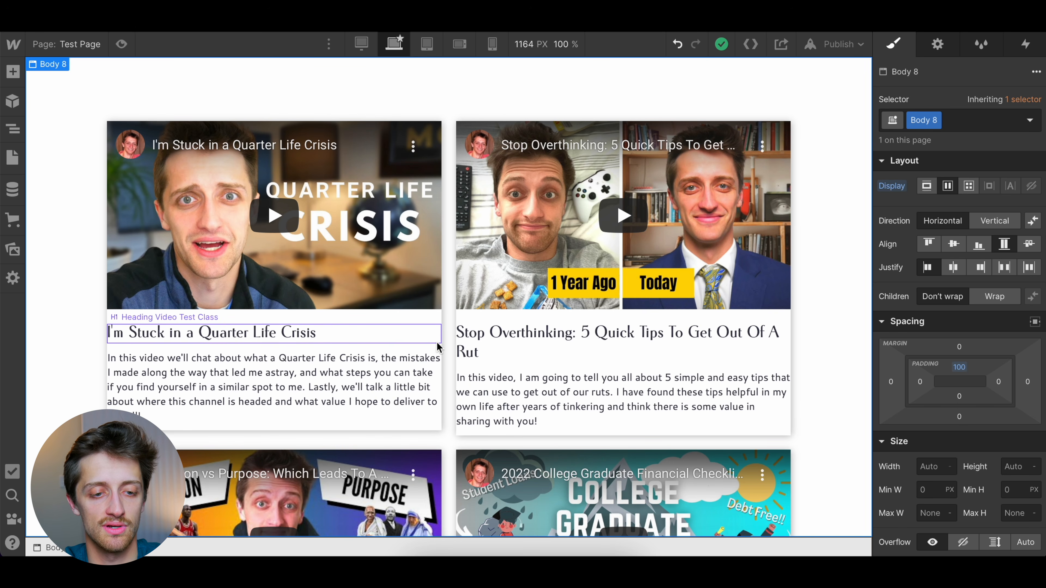
Set the padding on all four sides of the Link Block around the title and summary to 19 px
{"action": "left_click", "coordinate": [437, 342]}
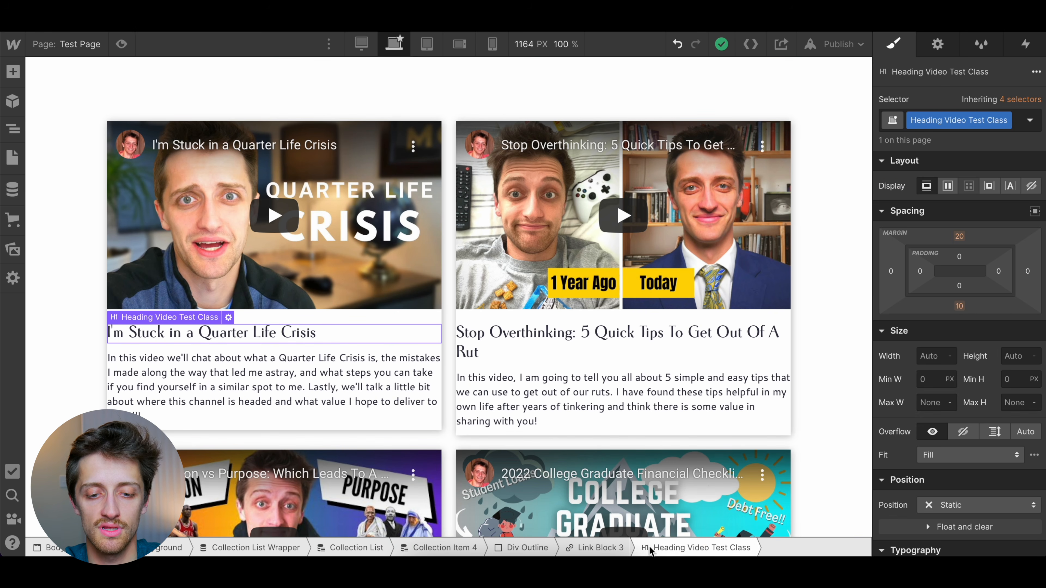
{"action": "left_click", "coordinate": [598, 548]}
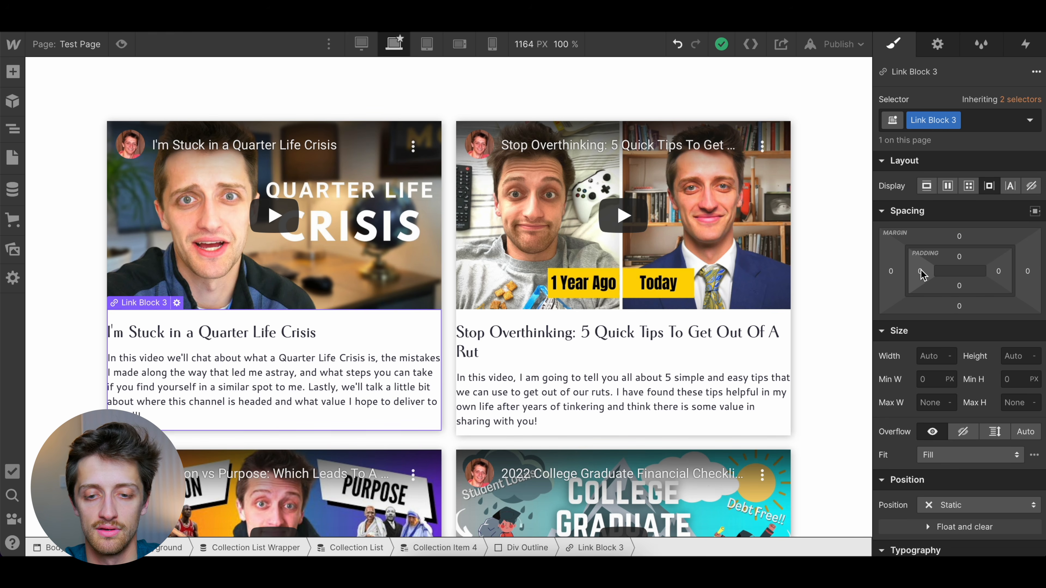
{"action": "left_click_drag", "start_coordinate": [921, 272], "coordinate": [934, 271]}
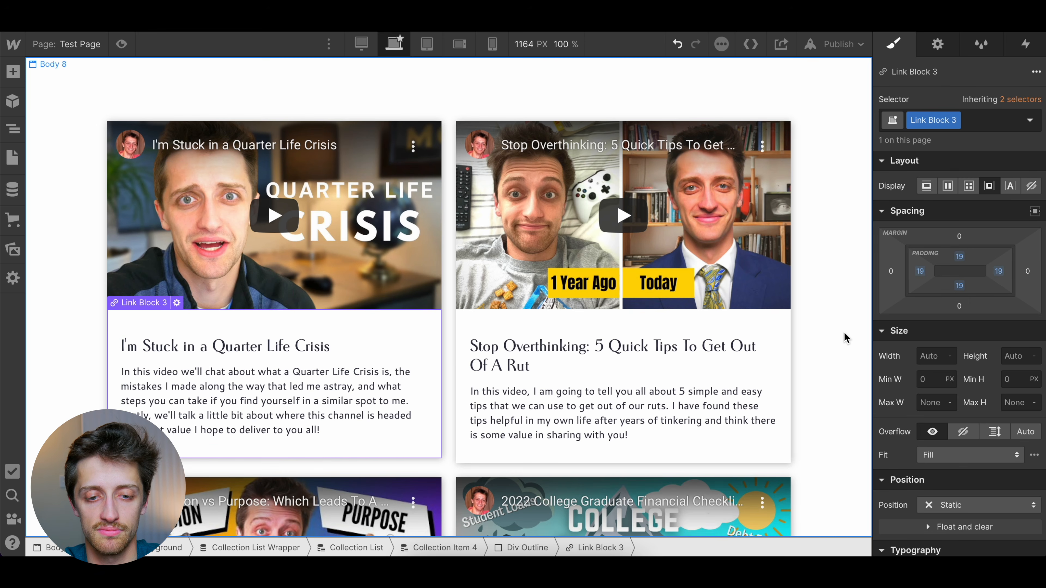
Slightly reduce the top padding of the Link Block around the video title and summary
{"action": "left_click", "coordinate": [827, 354]}
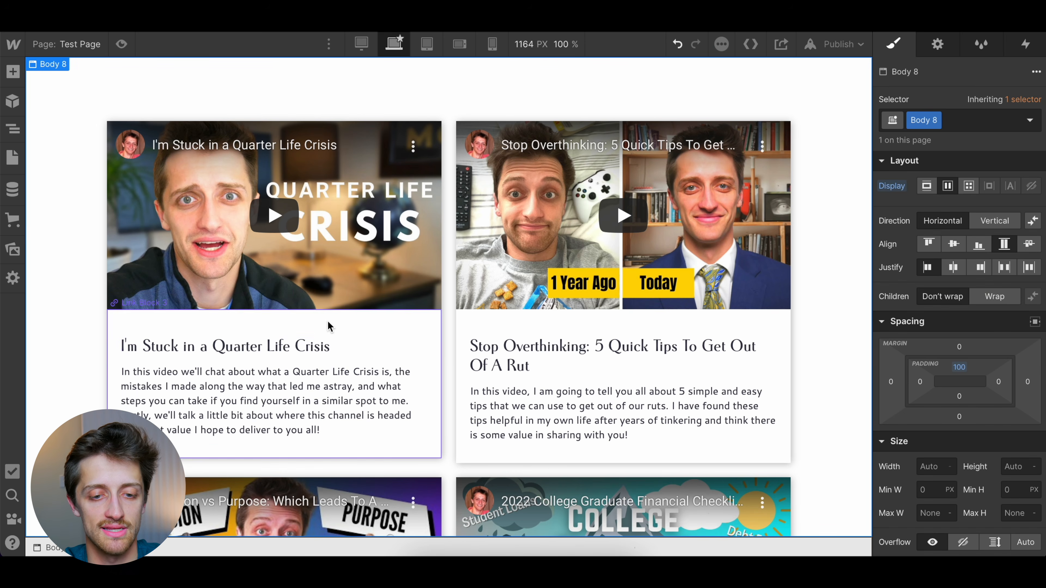
{"action": "left_click", "coordinate": [431, 360]}
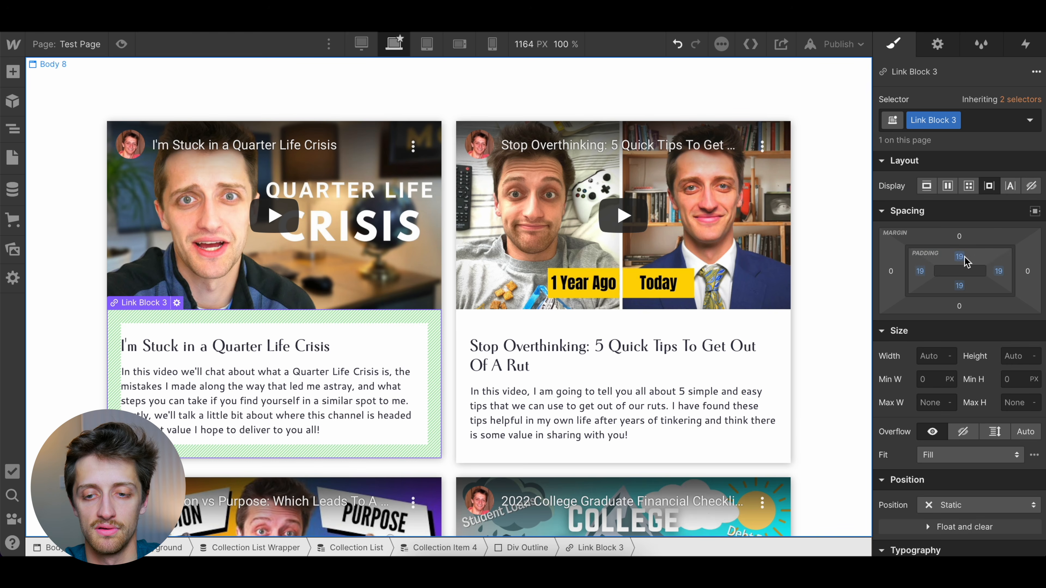
{"action": "left_click_drag", "start_coordinate": [964, 256], "coordinate": [959, 252]}
{"action": "left_click", "coordinate": [835, 356]}
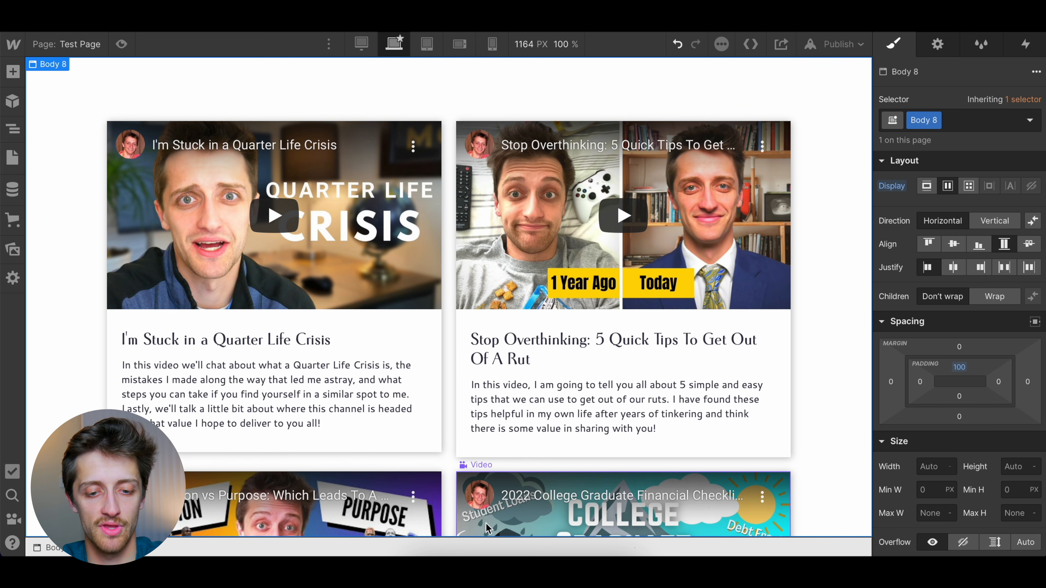
Set the border radius of the Div Outline block to 5 px
{"action": "left_click", "coordinate": [264, 396]}
{"action": "left_click", "coordinate": [525, 547]}
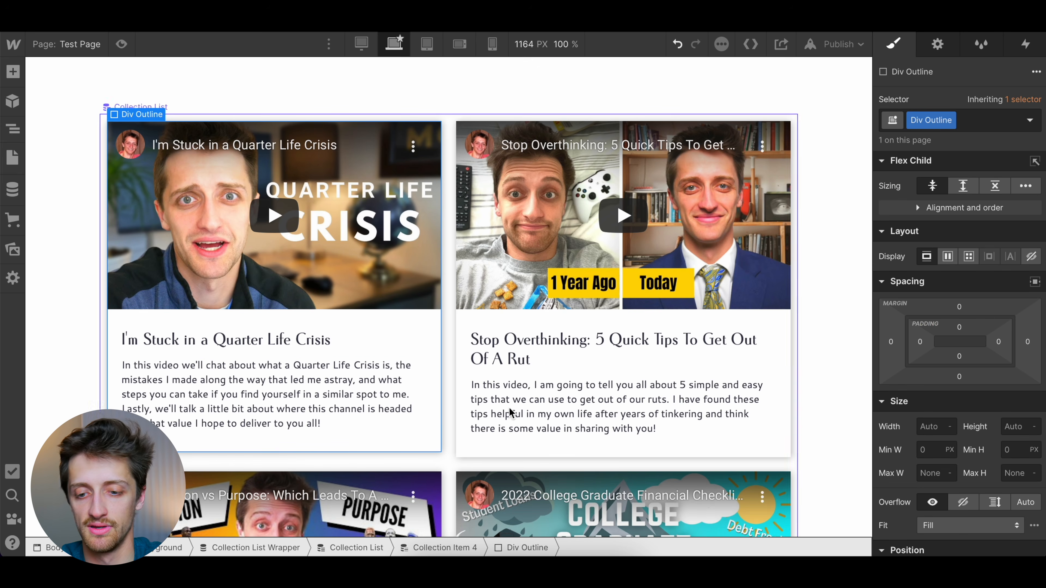
{"action": "scroll", "coordinate": [952, 462], "scroll_direction": "down", "scroll_amount": 10}
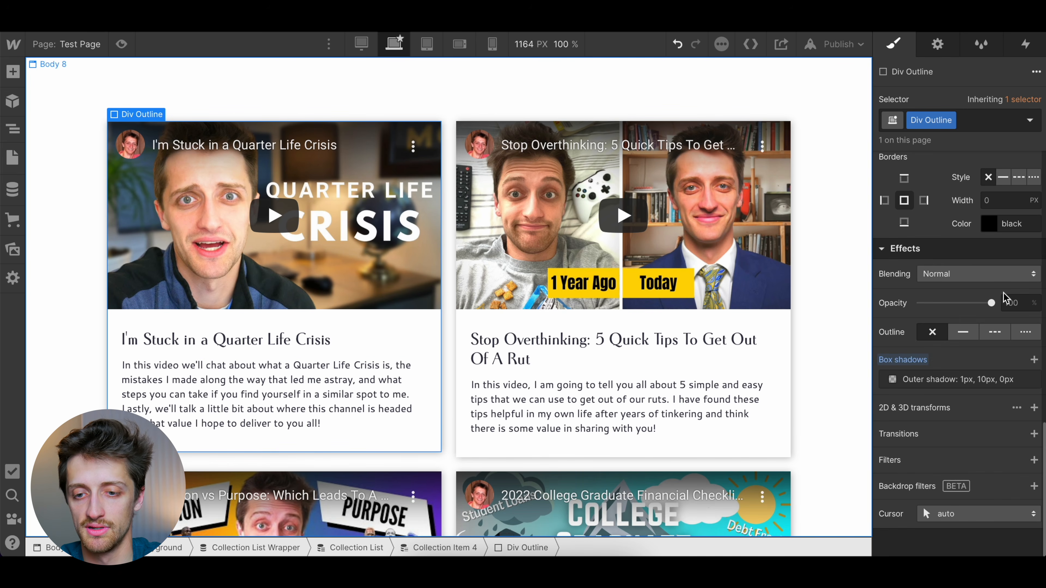
{"action": "scroll", "coordinate": [994, 206], "scroll_direction": "up", "scroll_amount": 3}
{"action": "left_click", "coordinate": [1021, 223]}
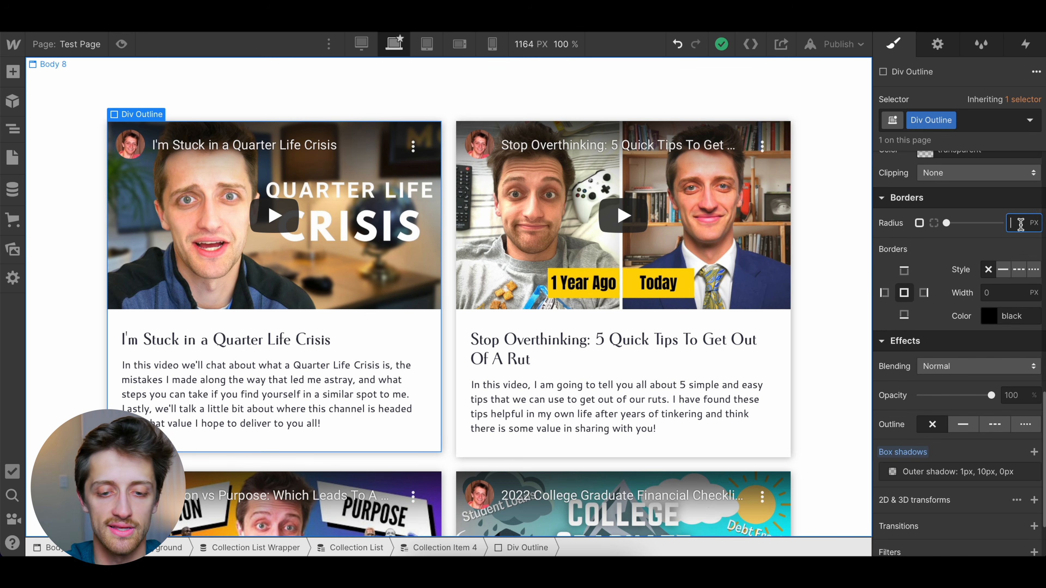
{"action": "left_click", "coordinate": [851, 287]}
Set the overflow of the Div Outline block to hidden so its contents are clipped to the rounded corners
{"action": "left_click", "coordinate": [424, 365]}
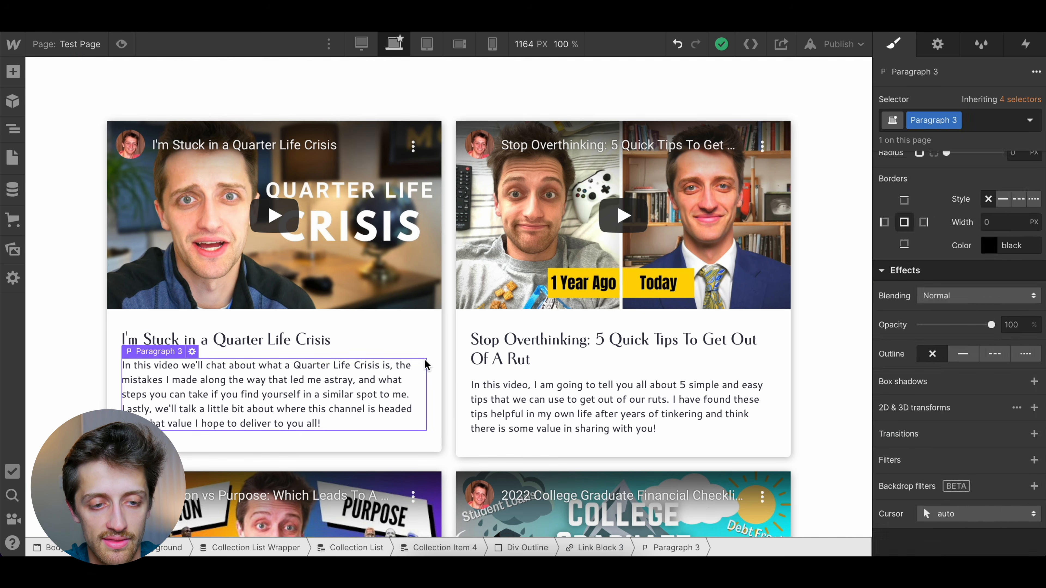
{"action": "left_click", "coordinate": [432, 367]}
{"action": "left_click", "coordinate": [522, 548]}
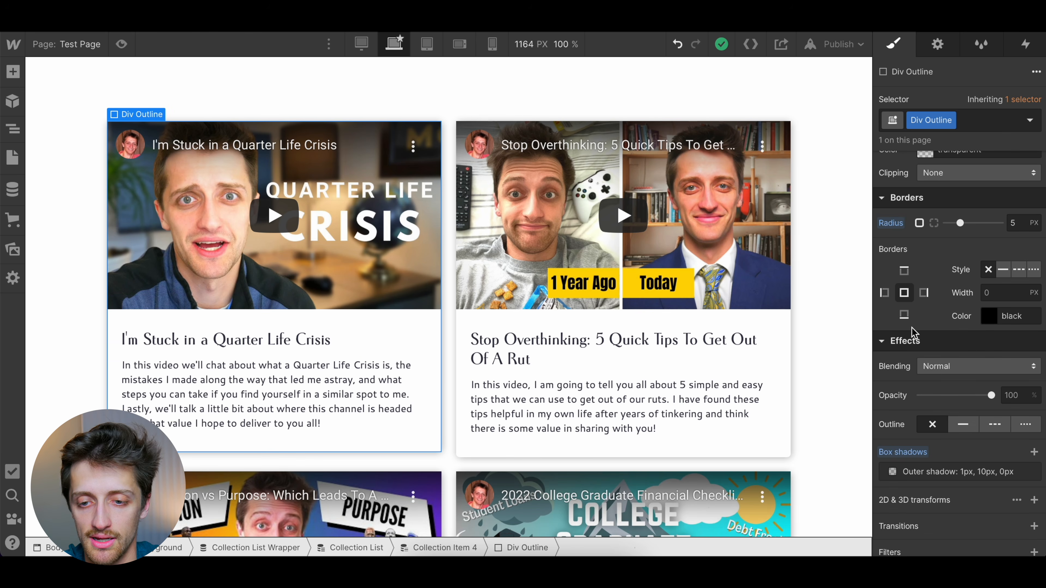
{"action": "scroll", "coordinate": [946, 284], "scroll_direction": "up", "scroll_amount": 6}
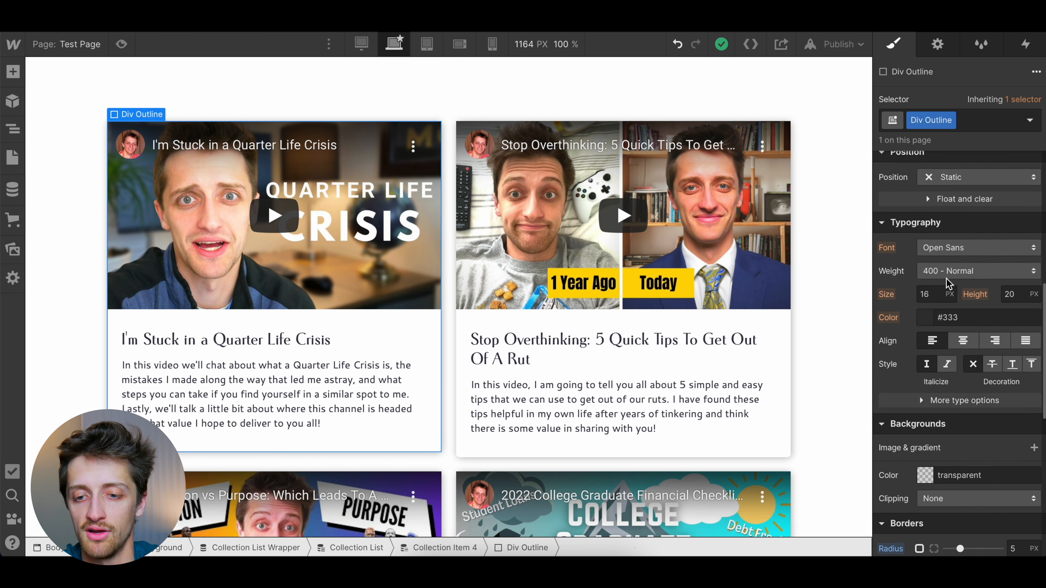
{"action": "scroll", "coordinate": [946, 284], "scroll_direction": "up", "scroll_amount": 1}
{"action": "left_click", "coordinate": [961, 243]}
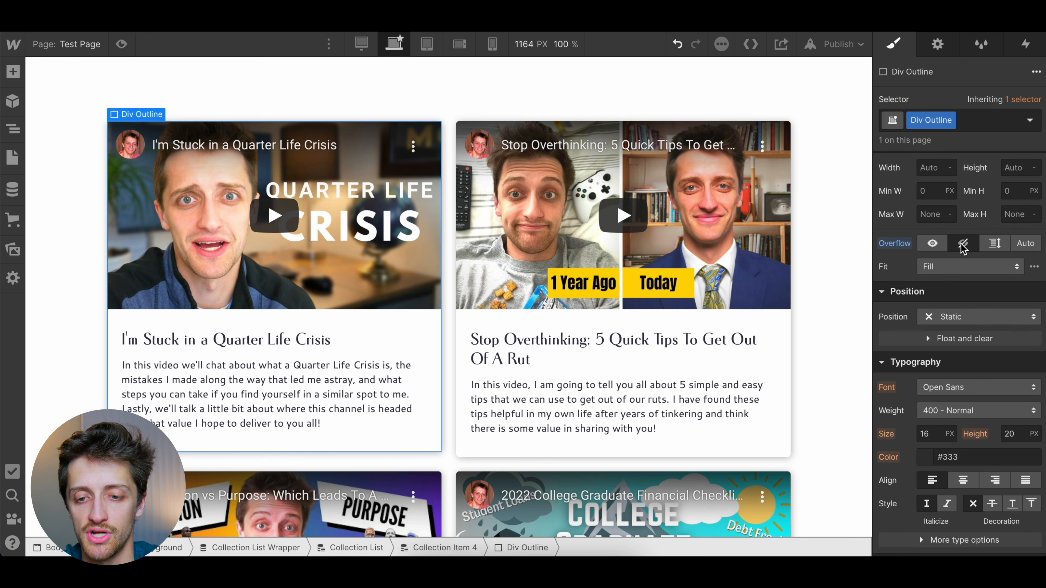
{"action": "left_click", "coordinate": [835, 237]}
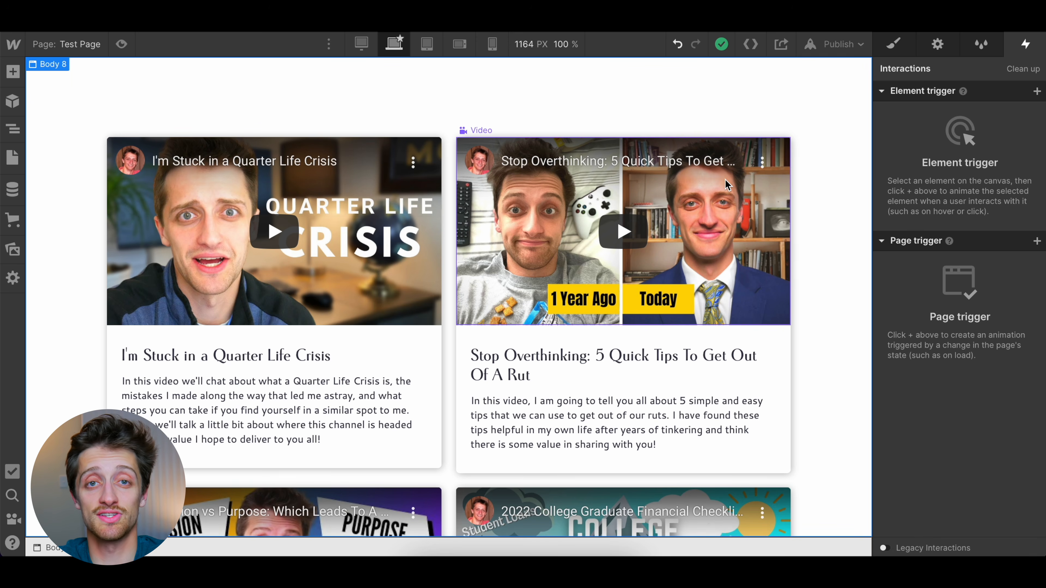
Compare the order and styling of the video cards on Test Page with the video list on the live Surviving Your 20's site
{"action": "scroll", "coordinate": [698, 241], "scroll_direction": "down", "scroll_amount": 2}
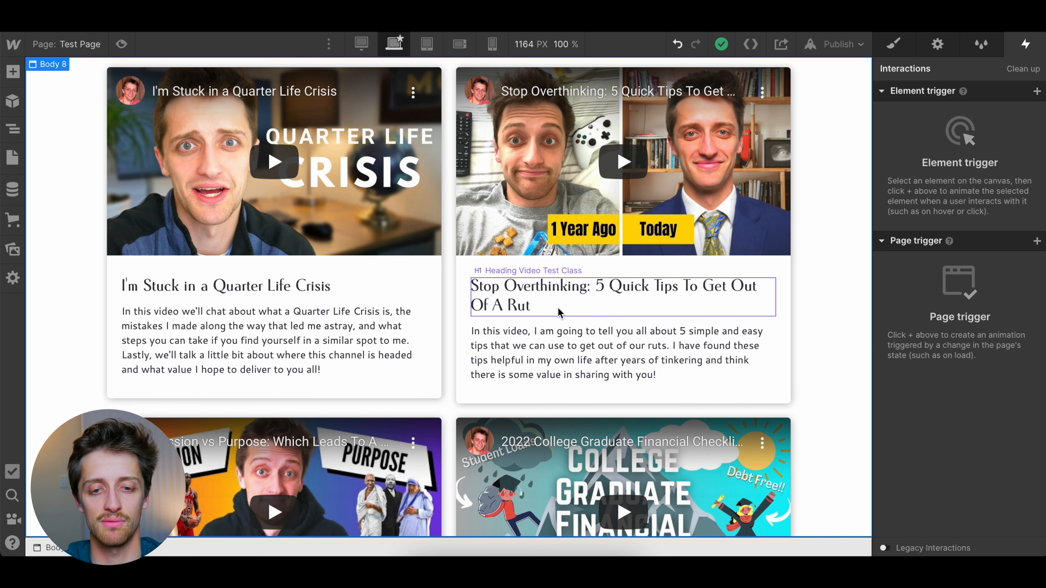
{"action": "scroll", "coordinate": [559, 312], "scroll_direction": "up", "scroll_amount": 1}
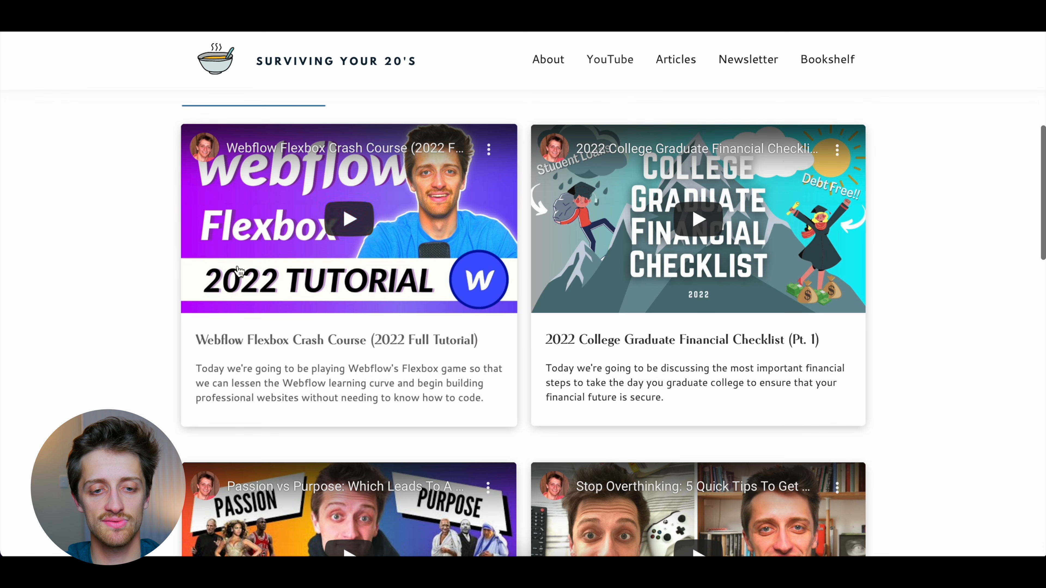
{"action": "scroll", "coordinate": [341, 232], "scroll_direction": "down", "scroll_amount": 5}
{"action": "scroll", "coordinate": [330, 440], "scroll_direction": "down", "scroll_amount": 7}
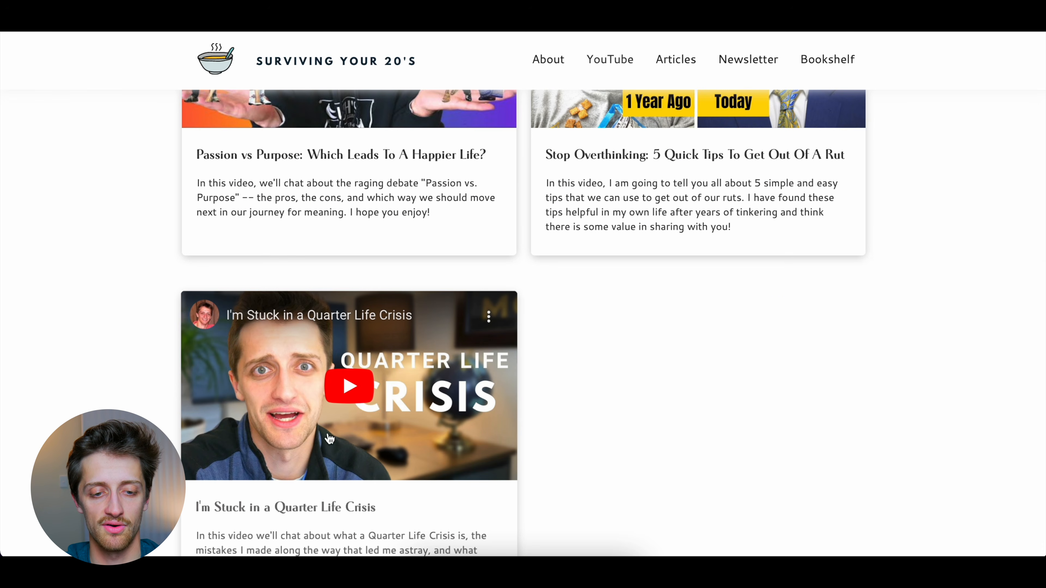
{"action": "scroll", "coordinate": [391, 363], "scroll_direction": "up", "scroll_amount": 12}
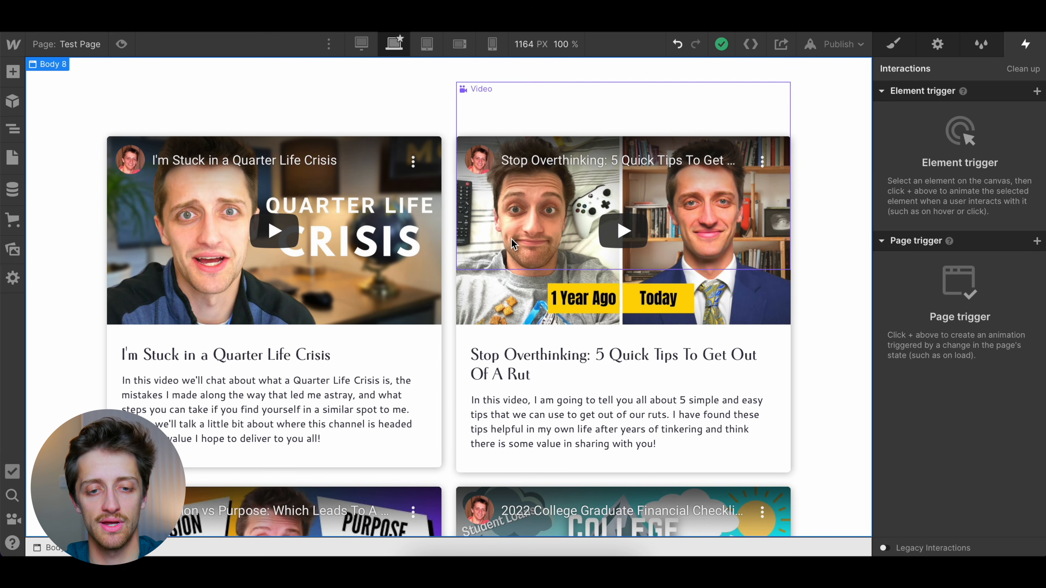
Add a sort order to the Collection List Wrapper by Post Date, newest to oldest, and save it
{"action": "left_click", "coordinate": [346, 276]}
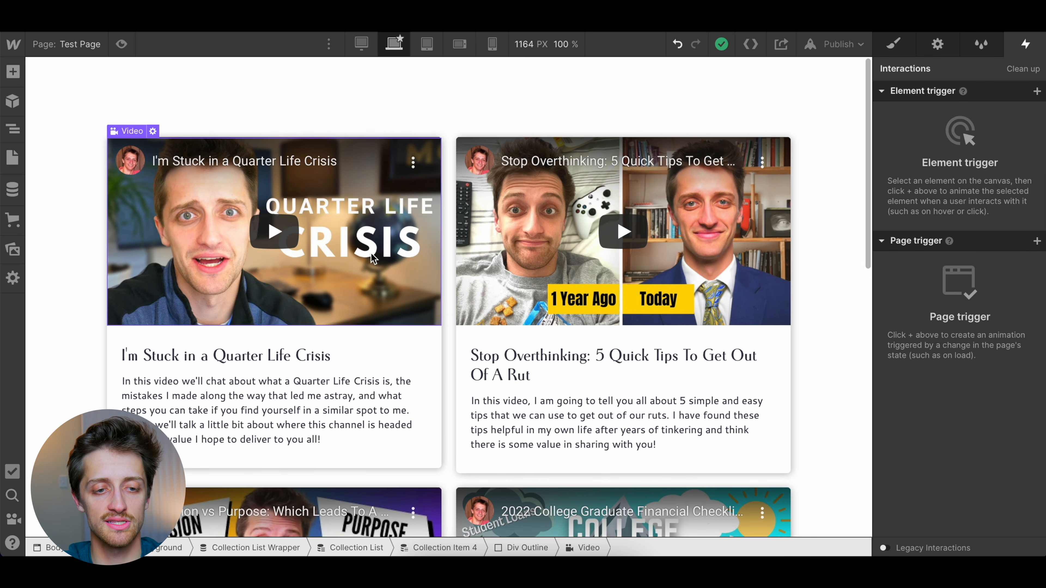
{"action": "left_click", "coordinate": [290, 549]}
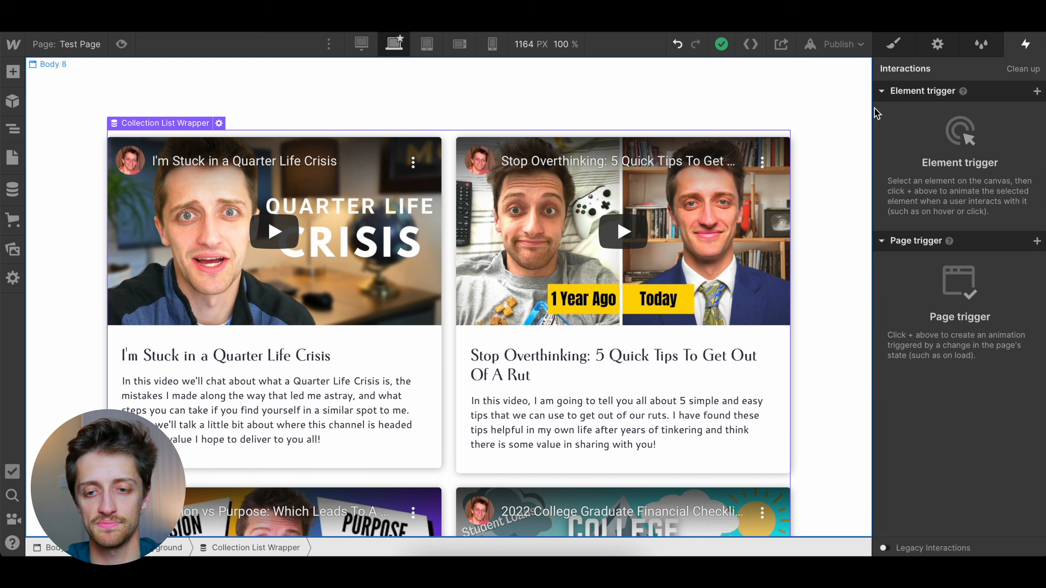
{"action": "left_click", "coordinate": [893, 44]}
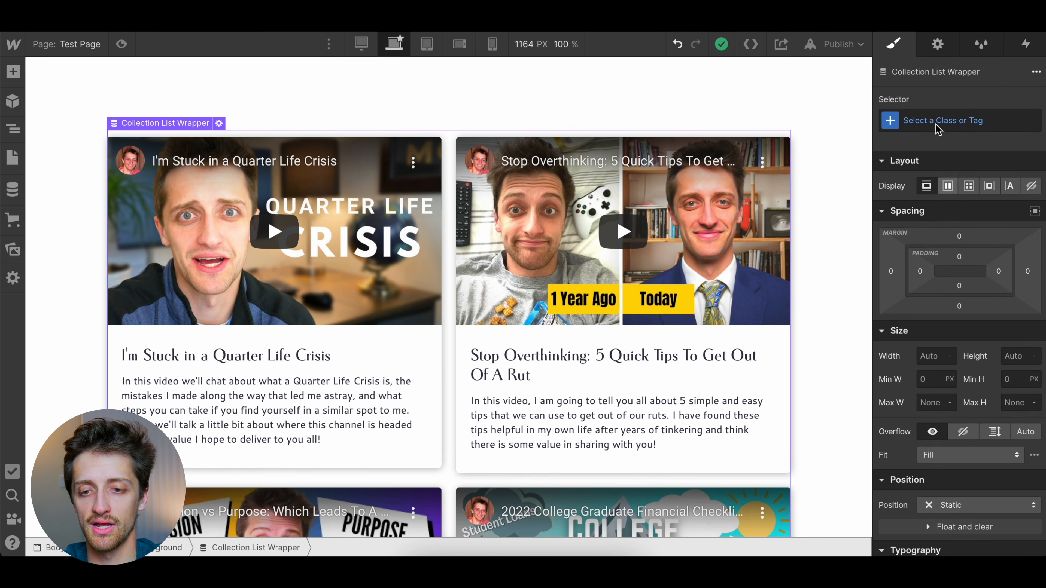
{"action": "left_click", "coordinate": [943, 46]}
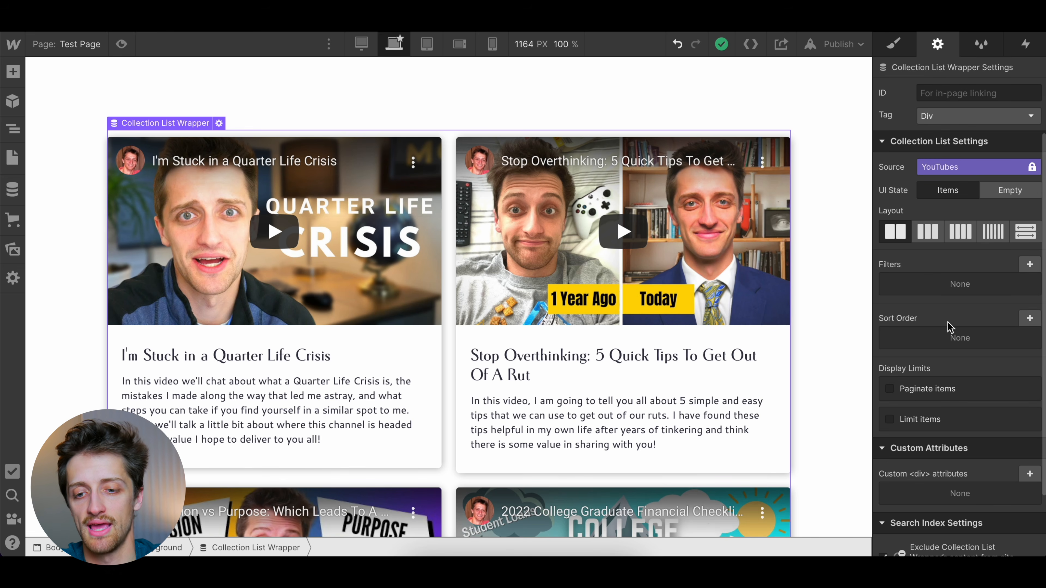
{"action": "scroll", "coordinate": [949, 309], "scroll_direction": "down", "scroll_amount": 1}
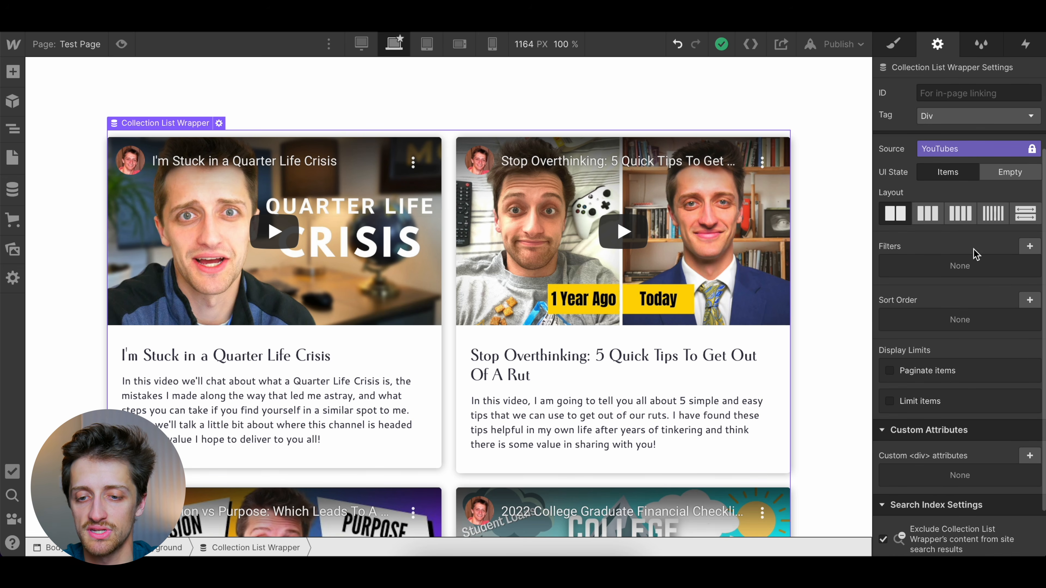
{"action": "left_click", "coordinate": [1029, 301]}
{"action": "left_click", "coordinate": [945, 354]}
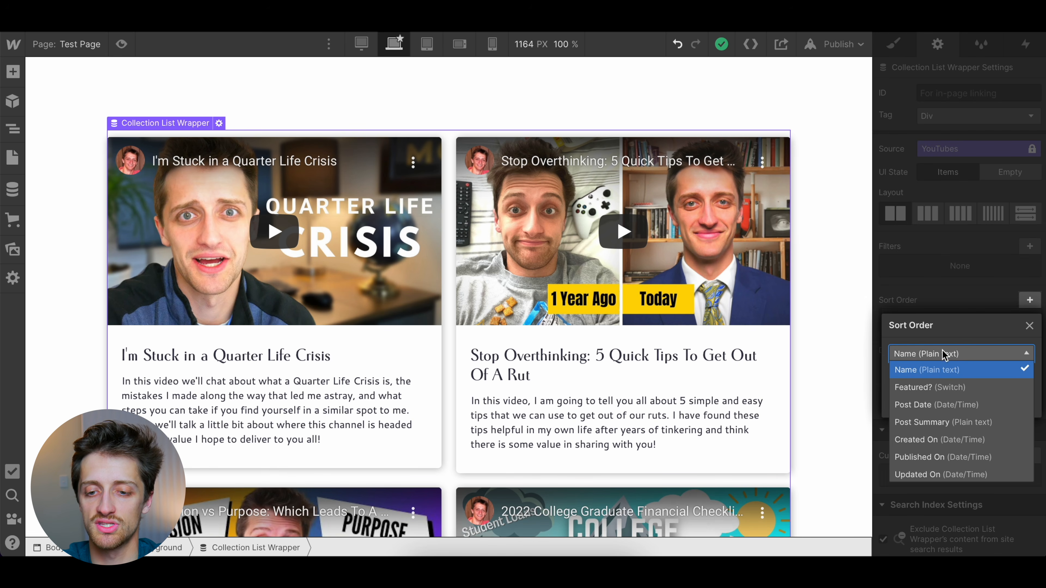
{"action": "left_click", "coordinate": [927, 406]}
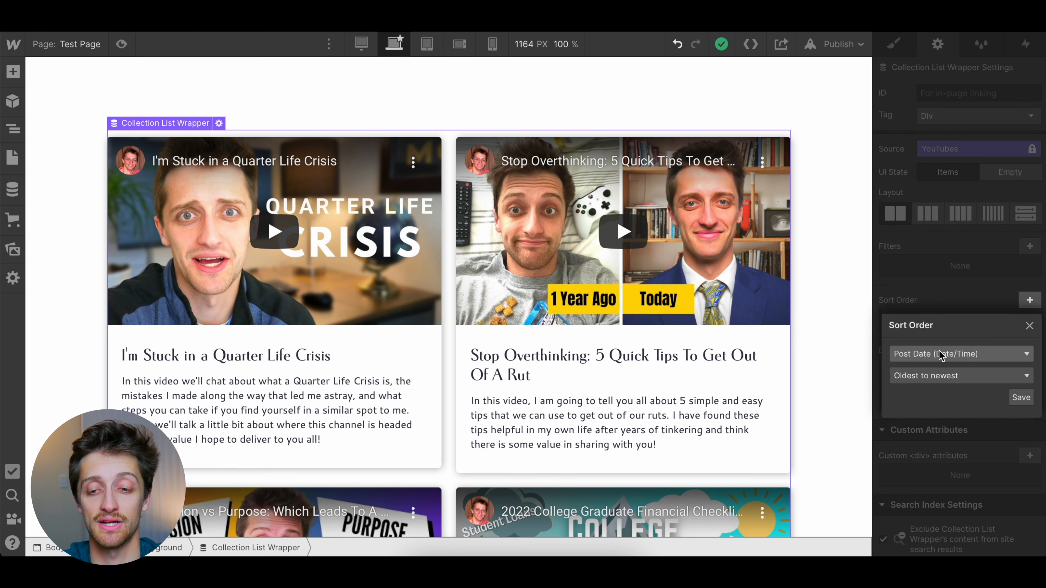
{"action": "left_click", "coordinate": [933, 377]}
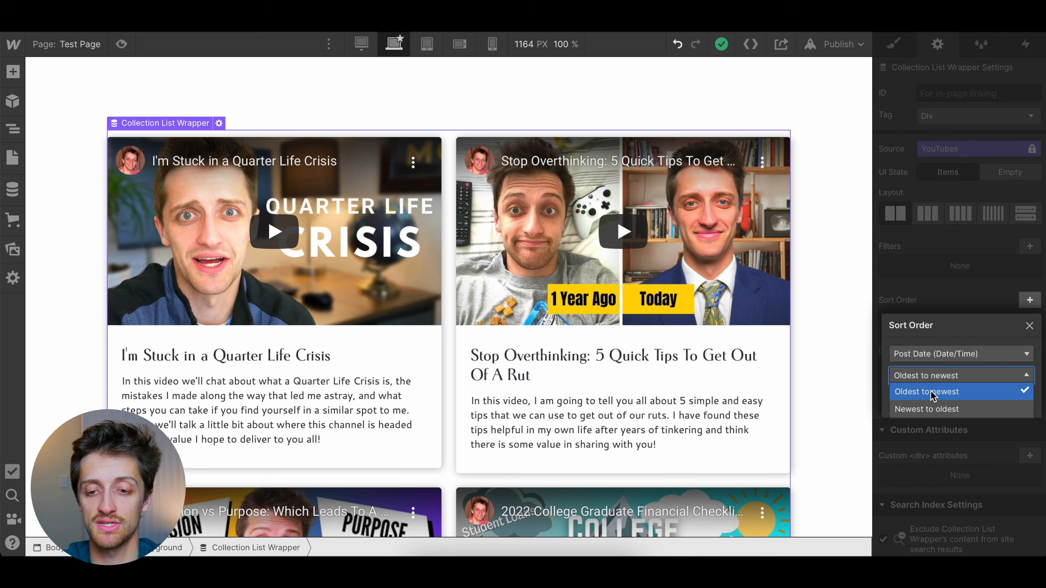
{"action": "left_click", "coordinate": [935, 410]}
{"action": "left_click", "coordinate": [1021, 397]}
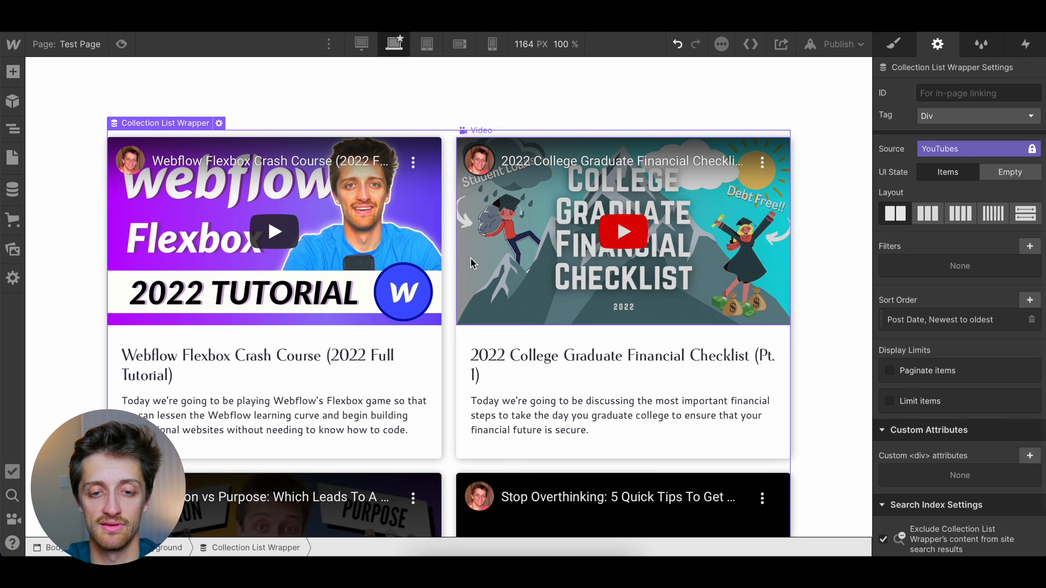
{"action": "scroll", "coordinate": [382, 368], "scroll_direction": "down", "scroll_amount": 10}
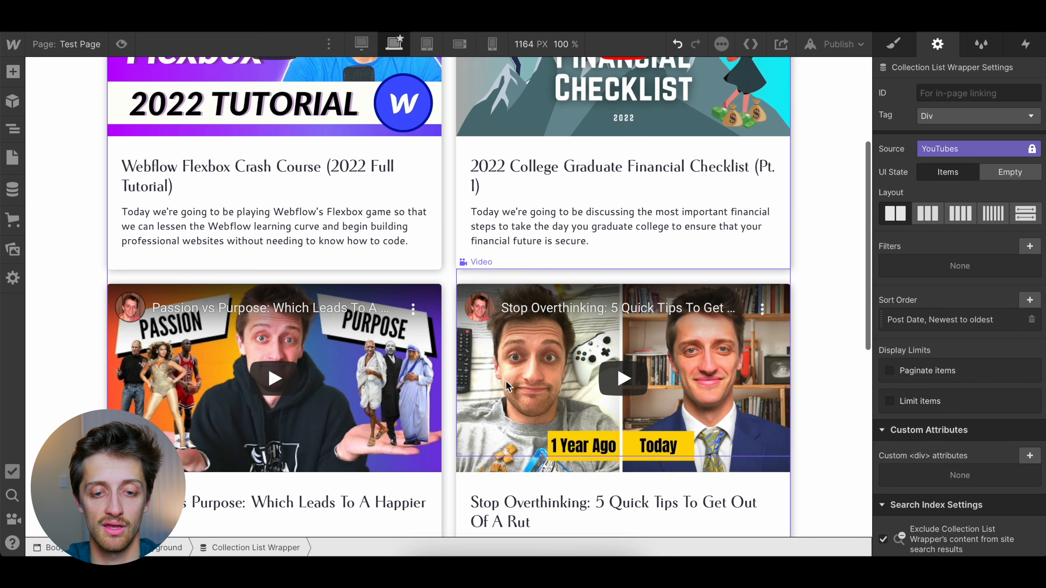
{"action": "scroll", "coordinate": [363, 155], "scroll_direction": "up", "scroll_amount": 10}
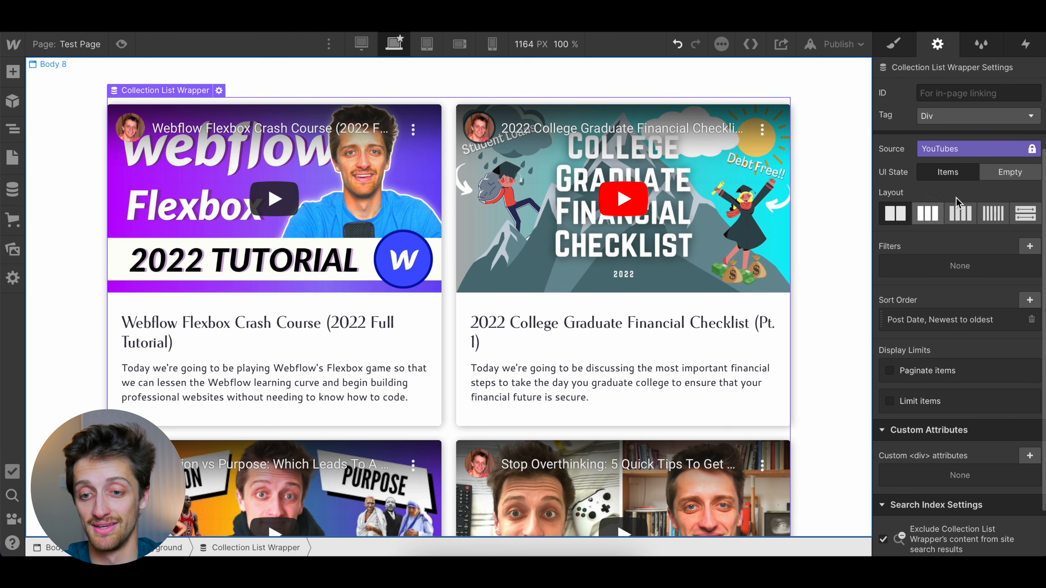
{"action": "left_click", "coordinate": [1030, 300]}
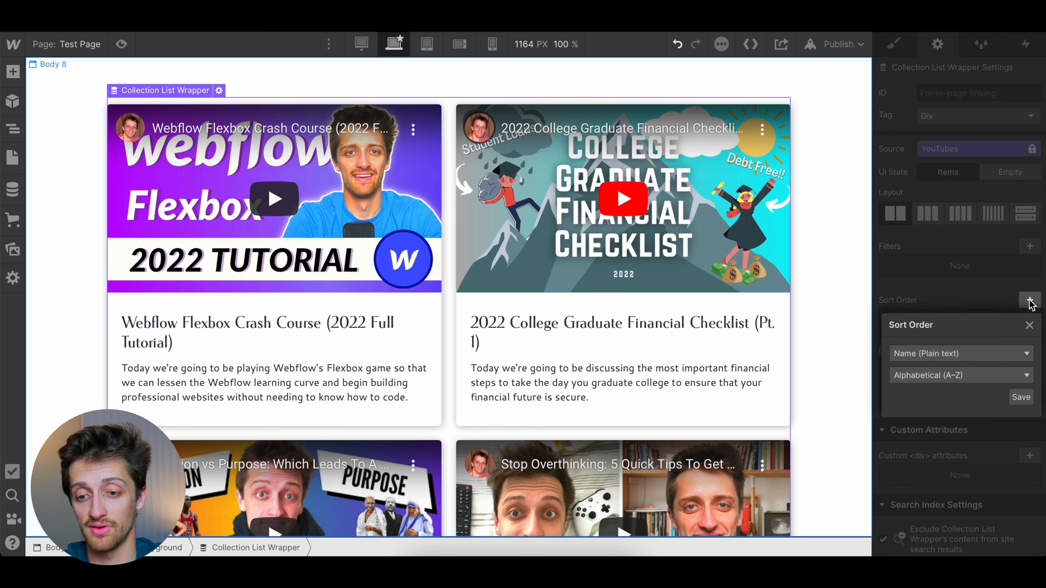
{"action": "left_click", "coordinate": [959, 353]}
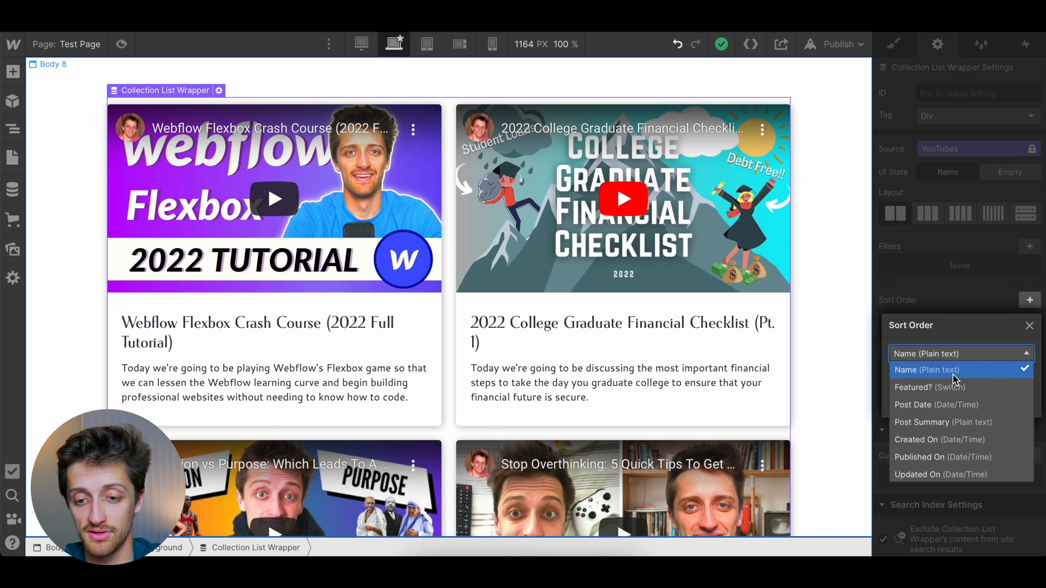
{"action": "left_click", "coordinate": [936, 404]}
{"action": "left_click", "coordinate": [973, 304]}
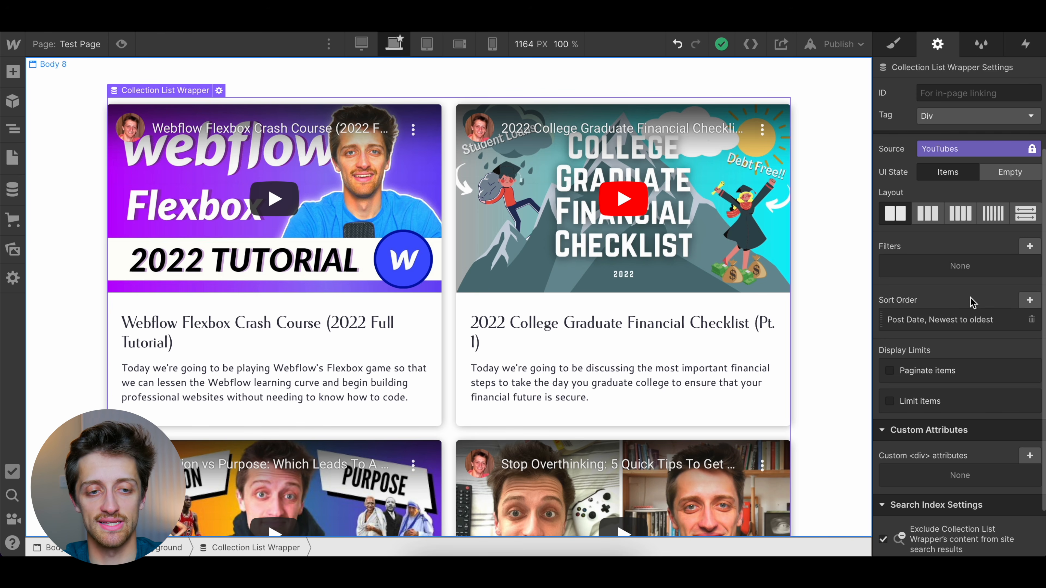
Add a filter to the Collection List Wrapper where SelfHelp/Finance/Business equals Business, and save it
{"action": "scroll", "coordinate": [821, 234], "scroll_direction": "up", "scroll_amount": 2}
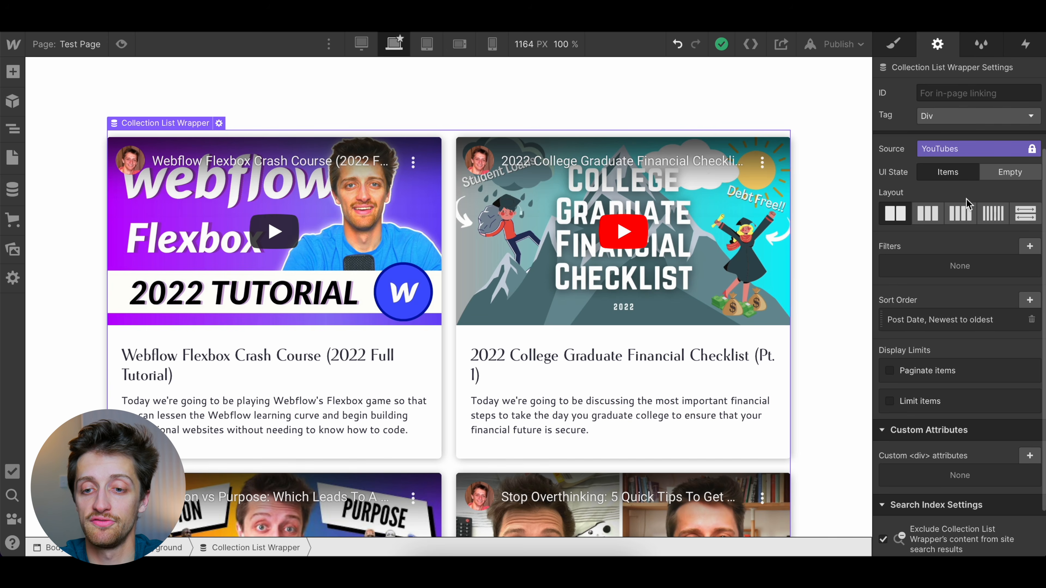
{"action": "left_click", "coordinate": [1029, 246]}
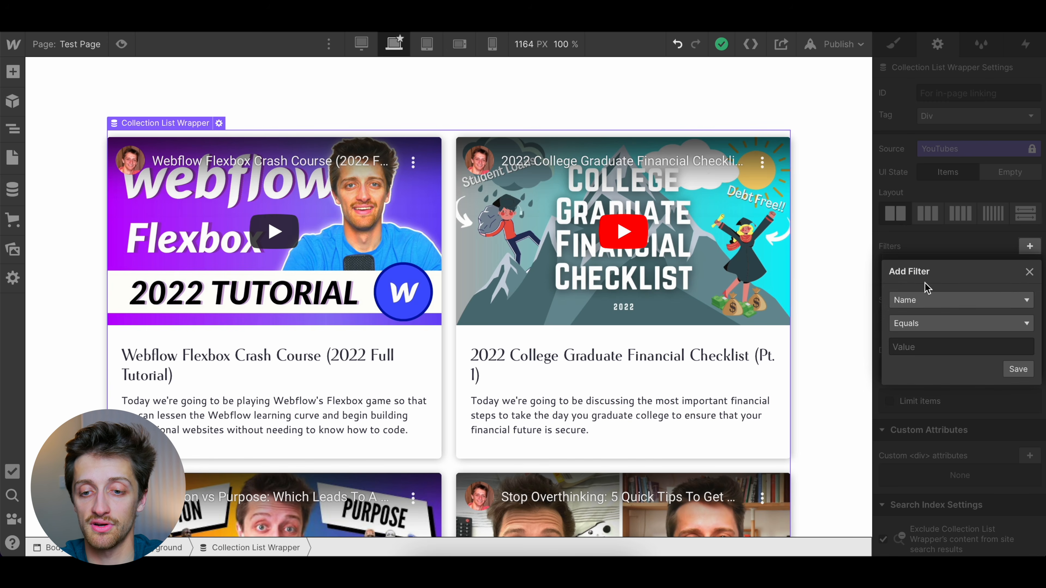
{"action": "left_click", "coordinate": [914, 304]}
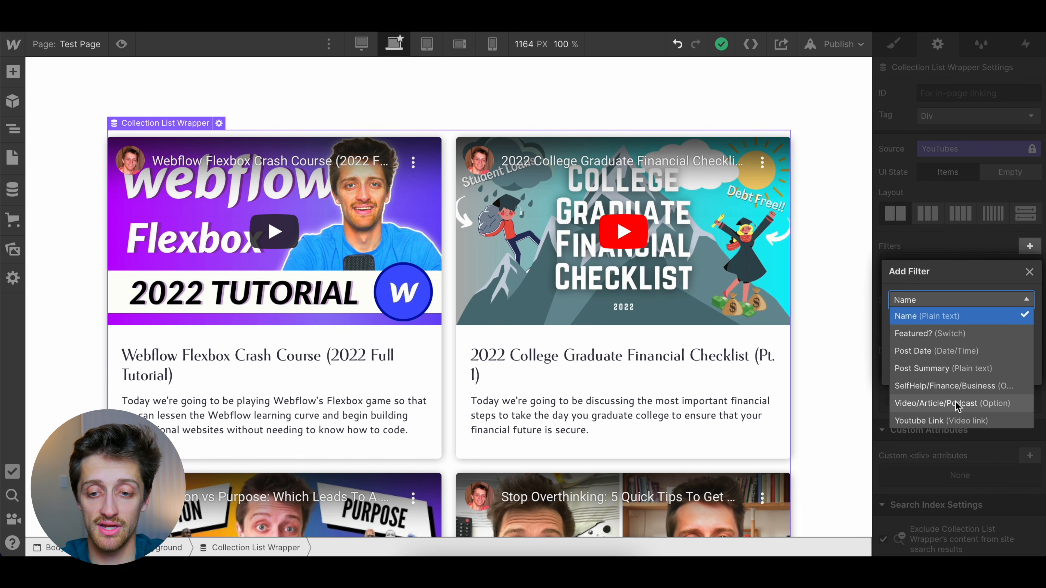
{"action": "left_click", "coordinate": [956, 389]}
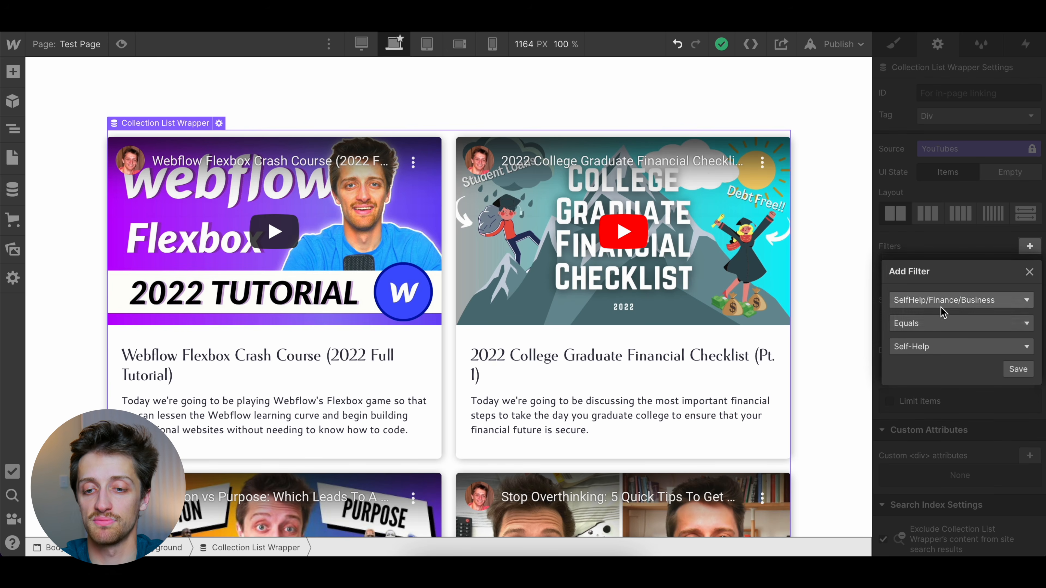
{"action": "left_click", "coordinate": [934, 347]}
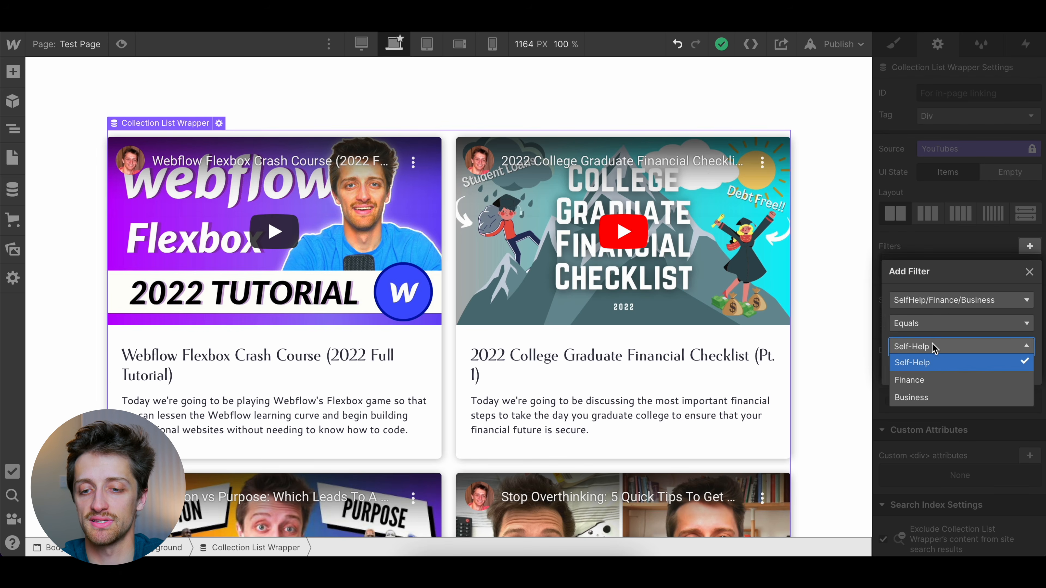
{"action": "left_click", "coordinate": [920, 398]}
{"action": "left_click", "coordinate": [1018, 369]}
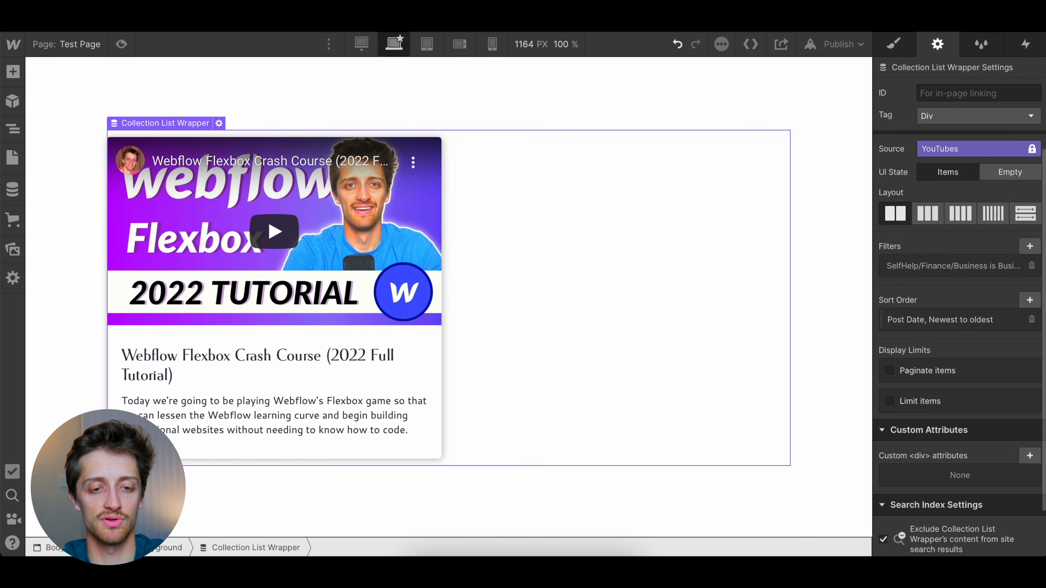
Replace the Collection List Wrapper's Business filter with one where SelfHelp/Finance/Business equals Self-Help, and save it
{"action": "left_click", "coordinate": [1031, 266]}
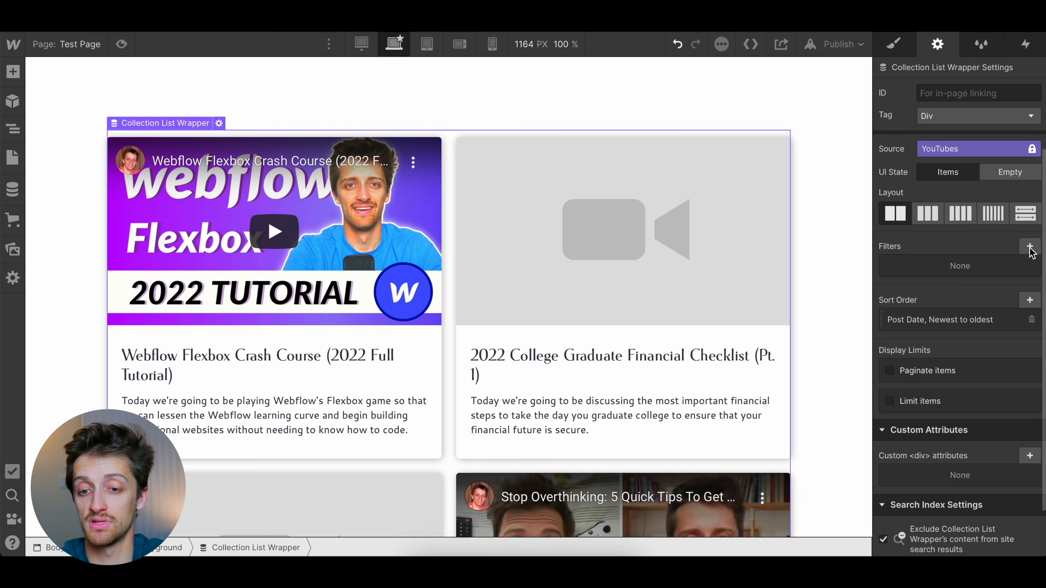
{"action": "left_click", "coordinate": [1030, 246]}
{"action": "left_click", "coordinate": [951, 298]}
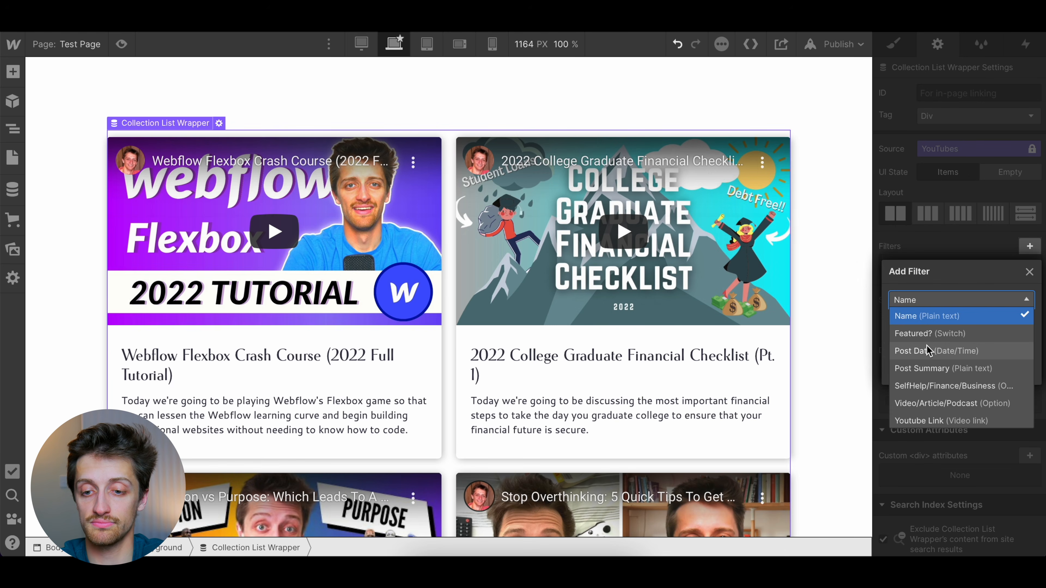
{"action": "left_click", "coordinate": [928, 387]}
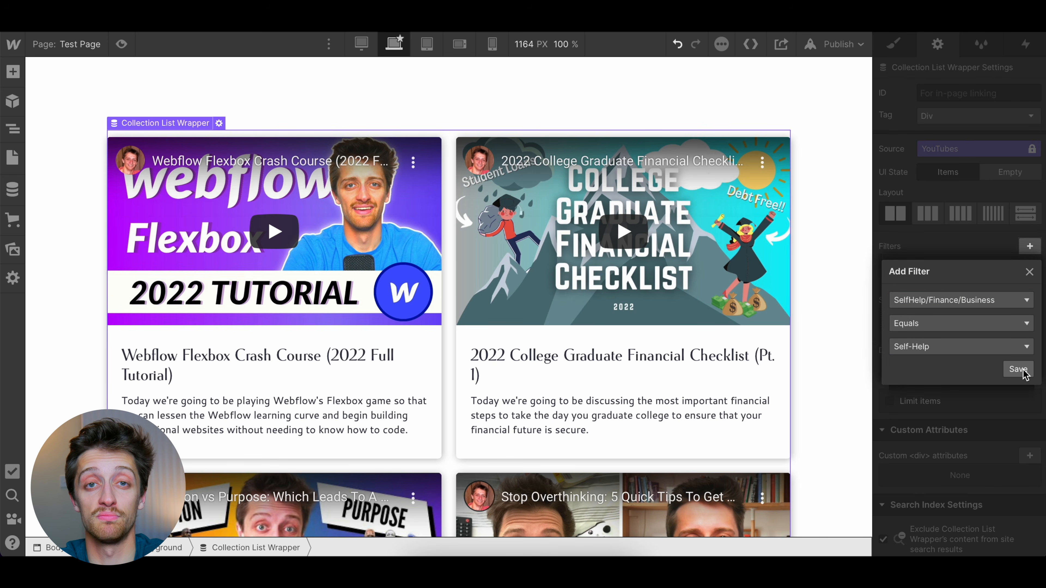
{"action": "left_click", "coordinate": [1019, 369]}
{"action": "scroll", "coordinate": [541, 343], "scroll_direction": "down", "scroll_amount": 5}
{"action": "scroll", "coordinate": [541, 343], "scroll_direction": "up", "scroll_amount": 4}
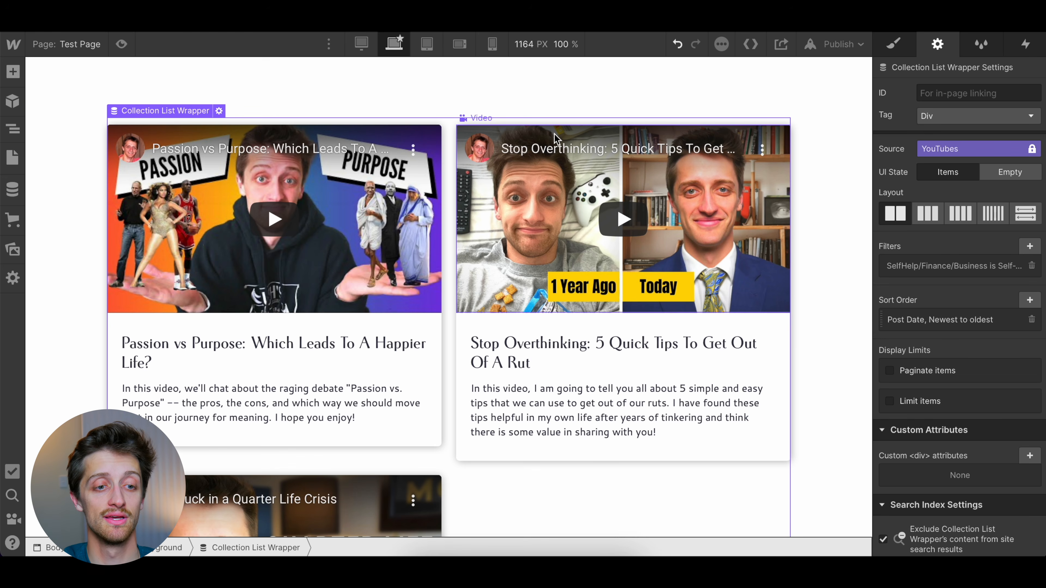
Inspect the fields of a blank new item in the YouTubes collection, and close the collection without creating it
{"action": "left_click", "coordinate": [13, 190]}
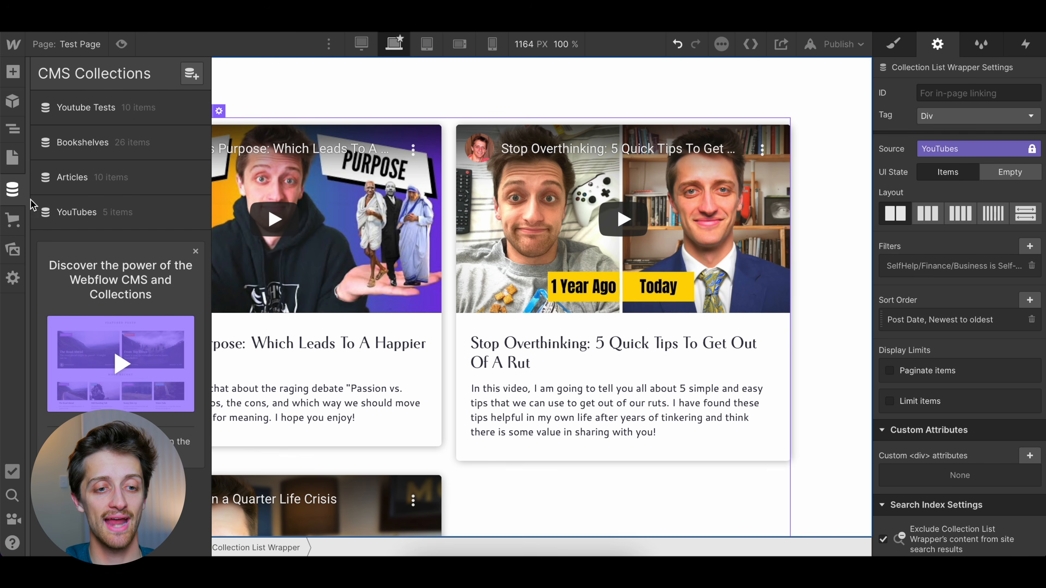
{"action": "left_click", "coordinate": [90, 215]}
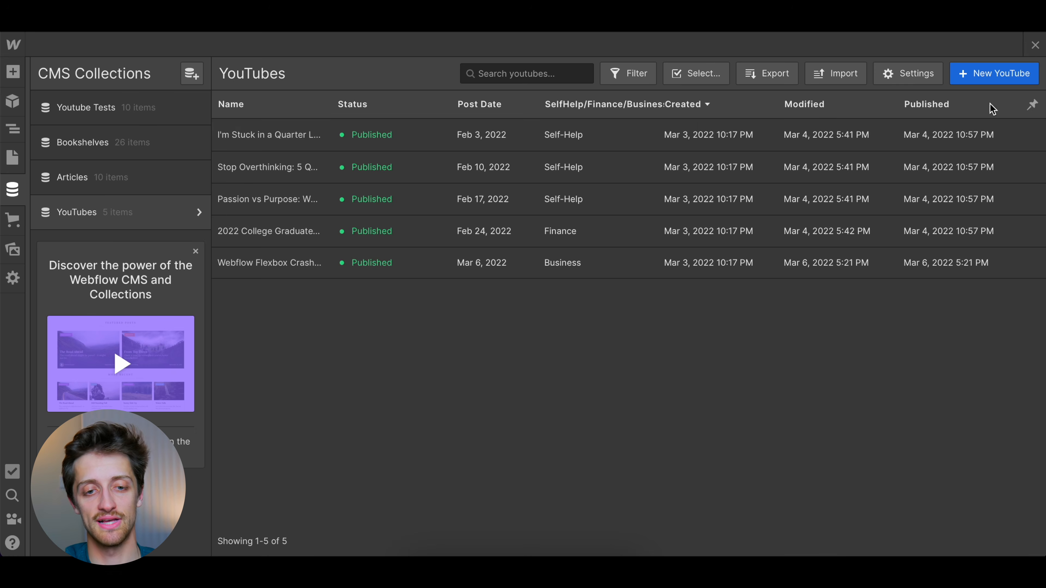
{"action": "left_click", "coordinate": [992, 74]}
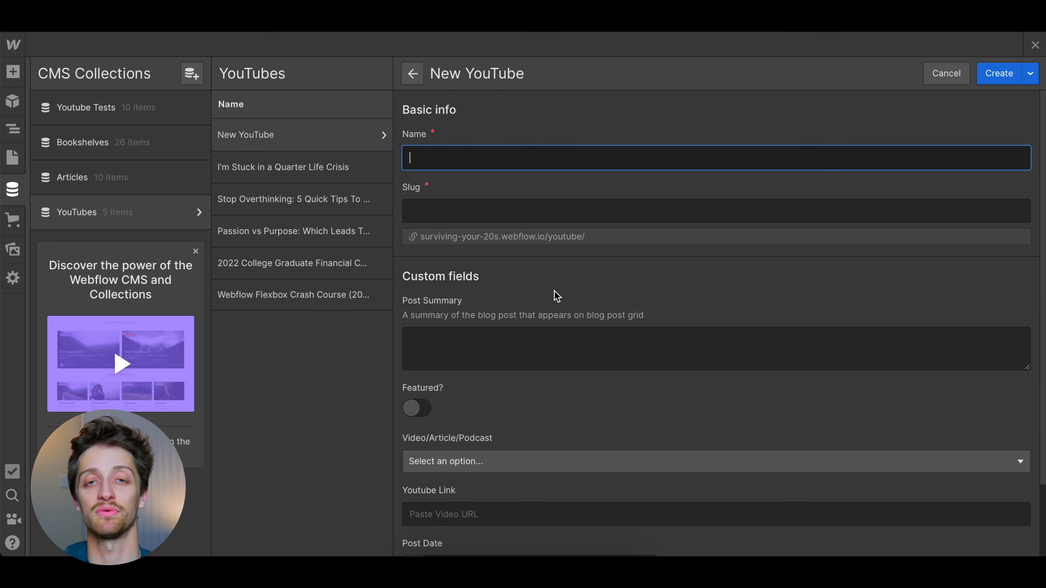
{"action": "scroll", "coordinate": [556, 295], "scroll_direction": "down", "scroll_amount": 2}
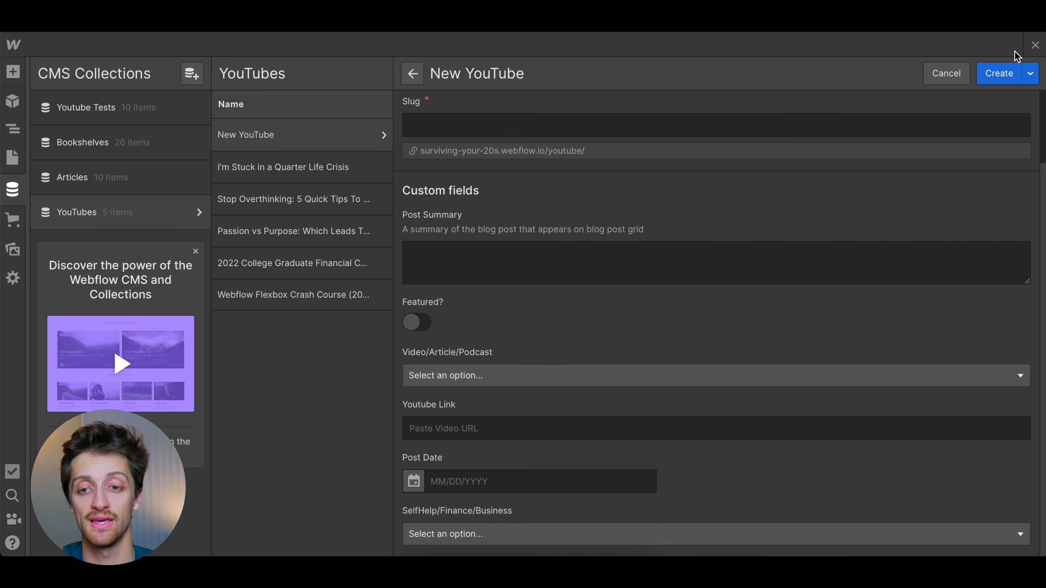
{"action": "left_click", "coordinate": [1035, 45]}
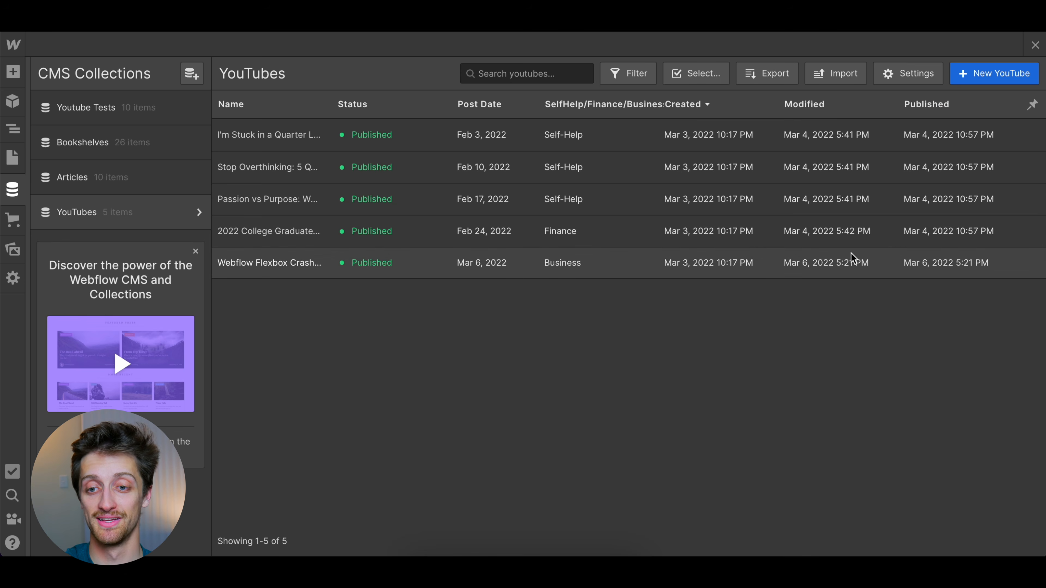
{"action": "left_click", "coordinate": [1033, 45]}
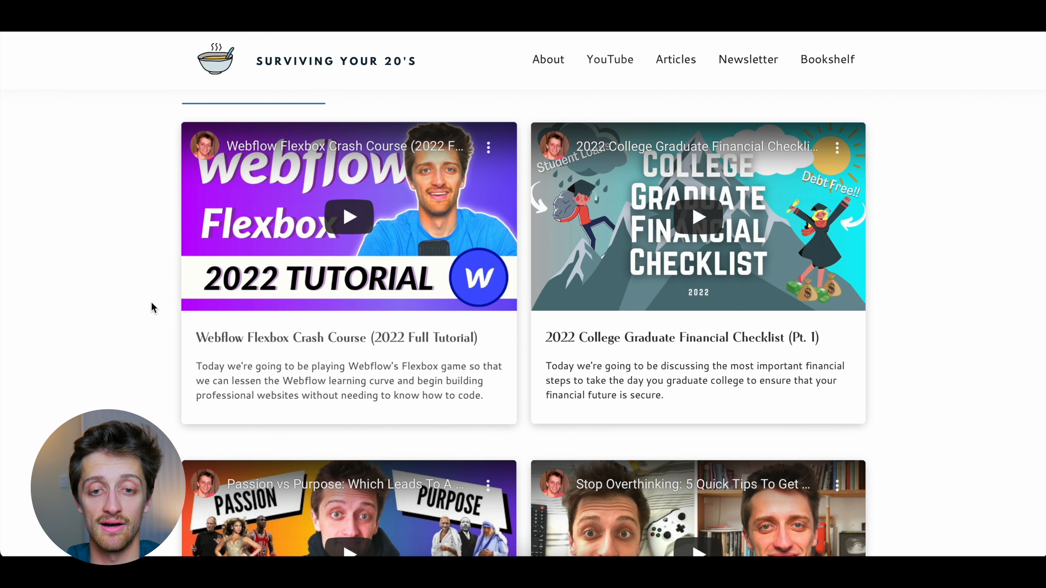
On the live Surviving Your 20's site, examine the video cards and the category lists under Latest Posts on the Articles page
{"action": "scroll", "coordinate": [392, 308], "scroll_direction": "down", "scroll_amount": 5}
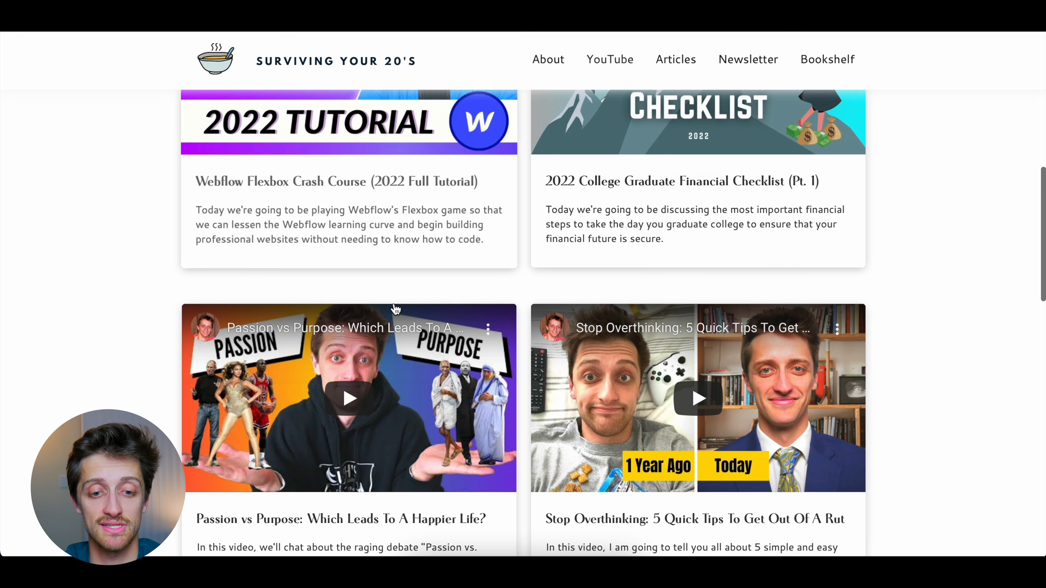
{"action": "scroll", "coordinate": [506, 341], "scroll_direction": "down", "scroll_amount": 6}
{"action": "scroll", "coordinate": [502, 338], "scroll_direction": "up", "scroll_amount": 6}
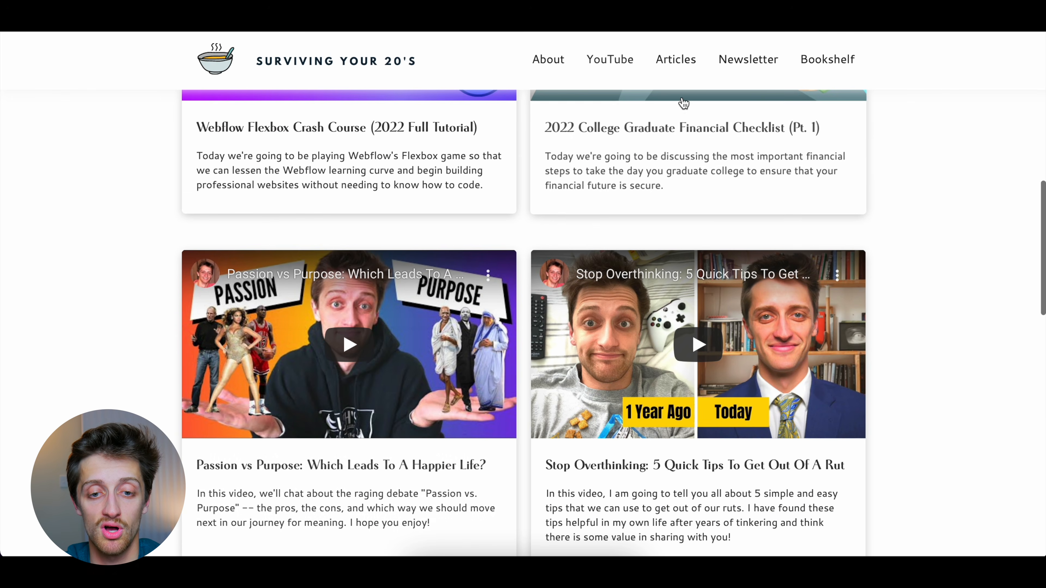
{"action": "scroll", "coordinate": [526, 327], "scroll_direction": "down", "scroll_amount": 6}
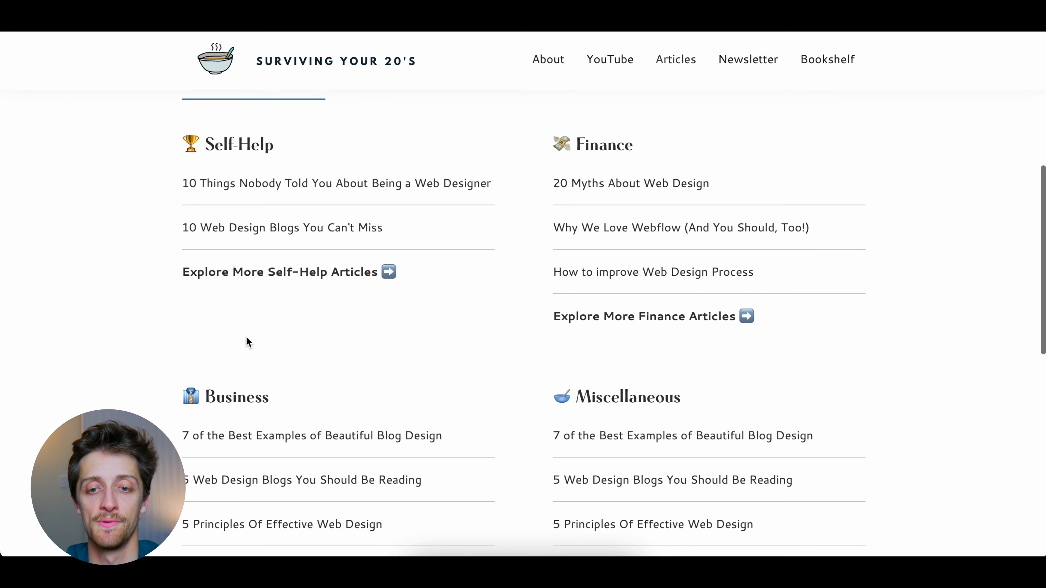
{"action": "scroll", "coordinate": [570, 223], "scroll_direction": "up", "scroll_amount": 2}
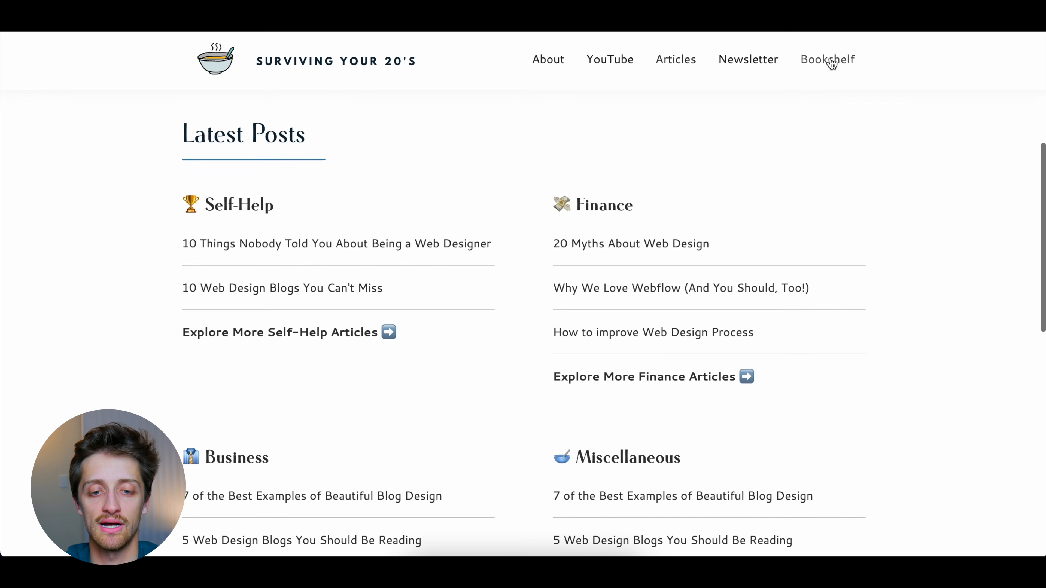
Examine the layout of the book cards under Latest Books on the live site's Bookshelf page
{"action": "scroll", "coordinate": [518, 355], "scroll_direction": "down", "scroll_amount": 12}
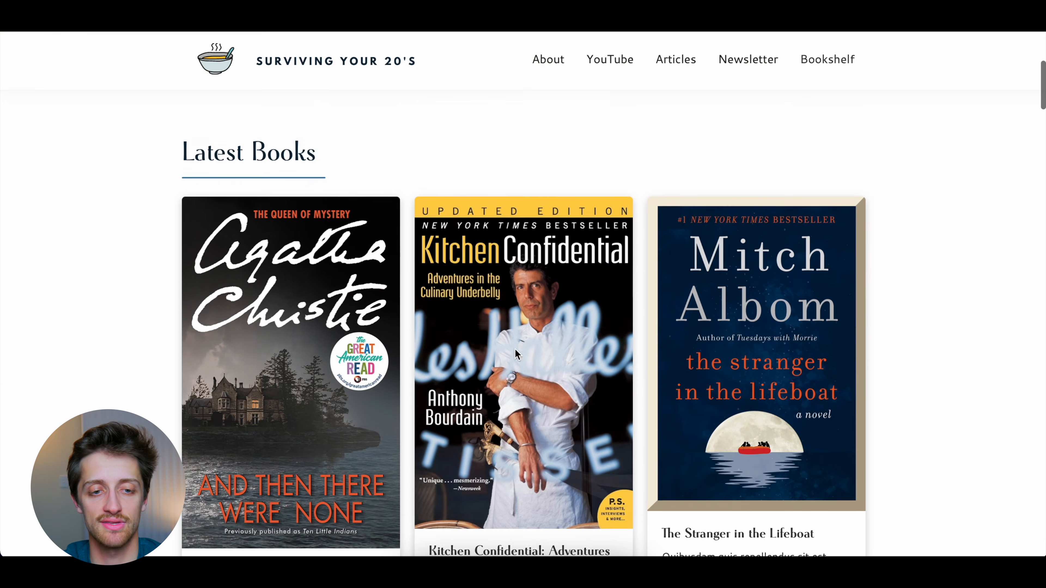
{"action": "scroll", "coordinate": [399, 242], "scroll_direction": "up", "scroll_amount": 2}
{"action": "scroll", "coordinate": [304, 263], "scroll_direction": "down", "scroll_amount": 12}
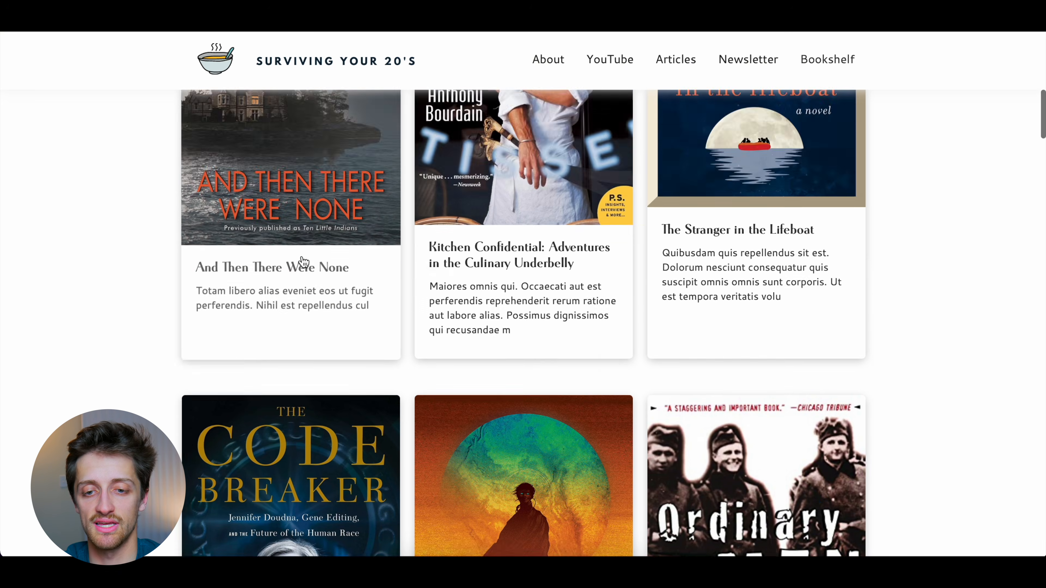
{"action": "scroll", "coordinate": [701, 219], "scroll_direction": "down", "scroll_amount": 15}
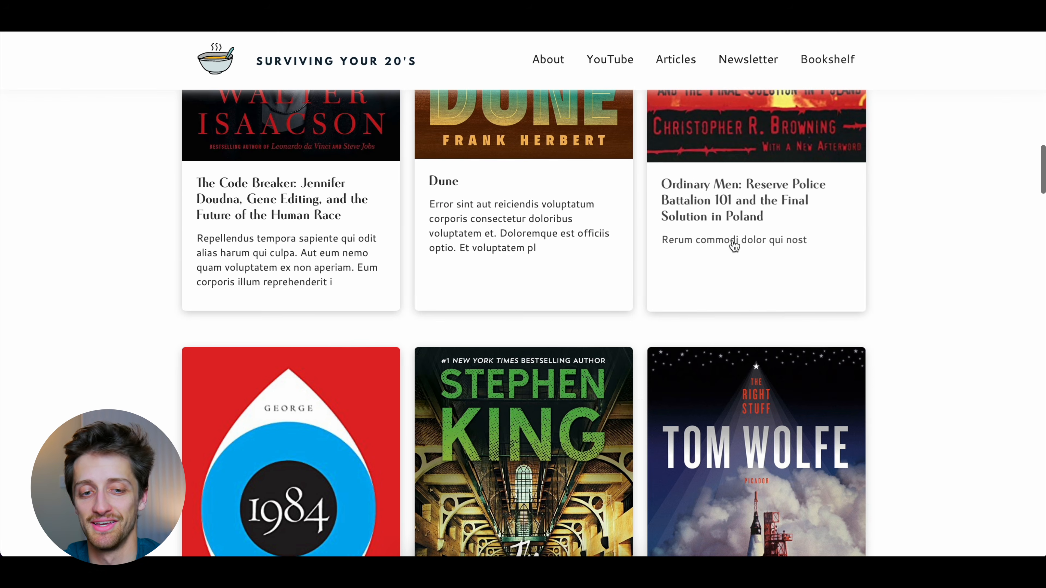
{"action": "scroll", "coordinate": [346, 236], "scroll_direction": "up", "scroll_amount": 13}
{"action": "scroll", "coordinate": [570, 264], "scroll_direction": "down", "scroll_amount": 10}
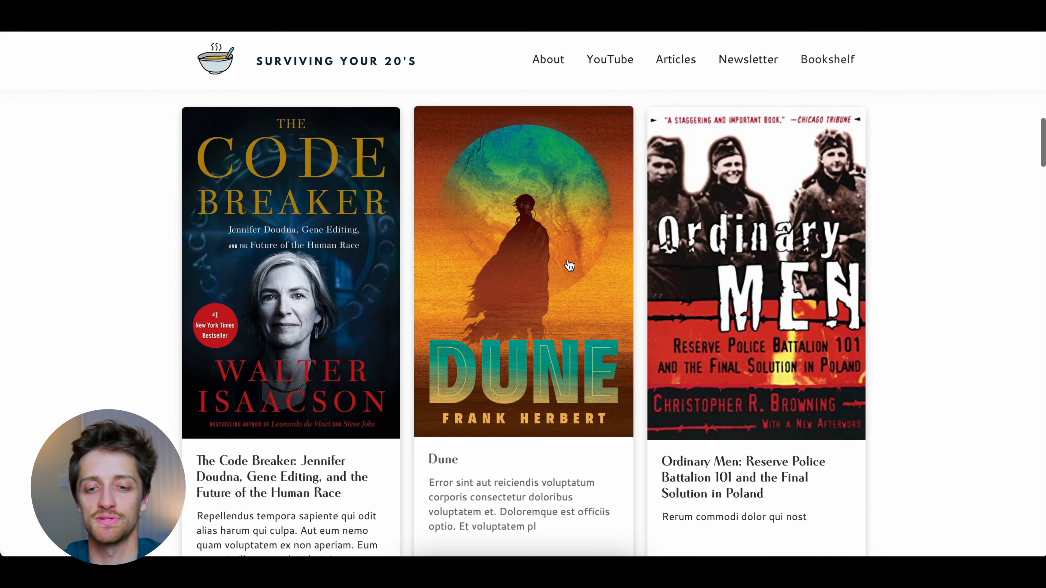
{"action": "scroll", "coordinate": [546, 243], "scroll_direction": "up", "scroll_amount": 20}
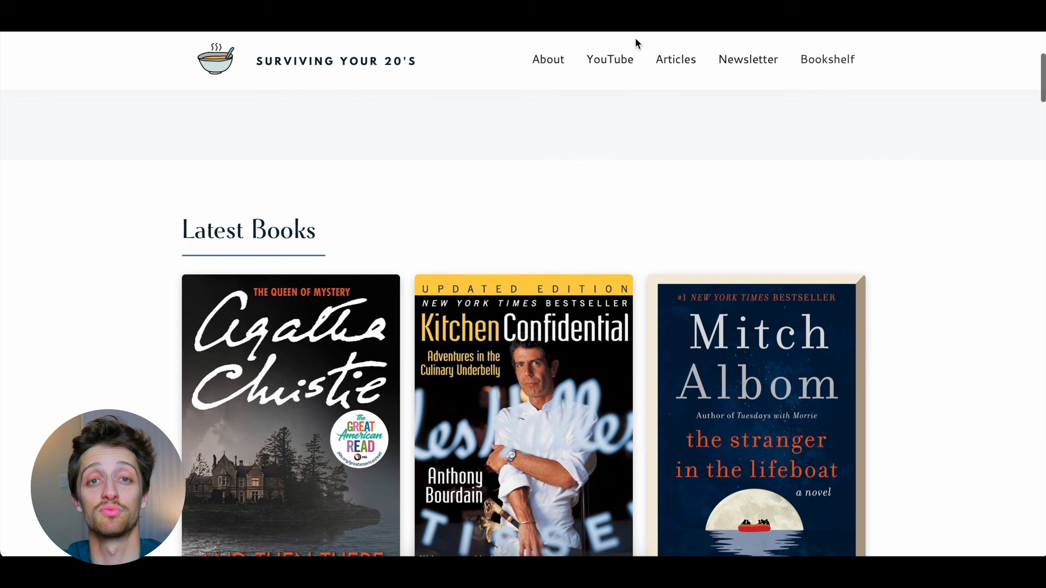
Return to the live site's YouTube page and review its Latest Videos section
{"action": "left_click", "coordinate": [622, 60]}
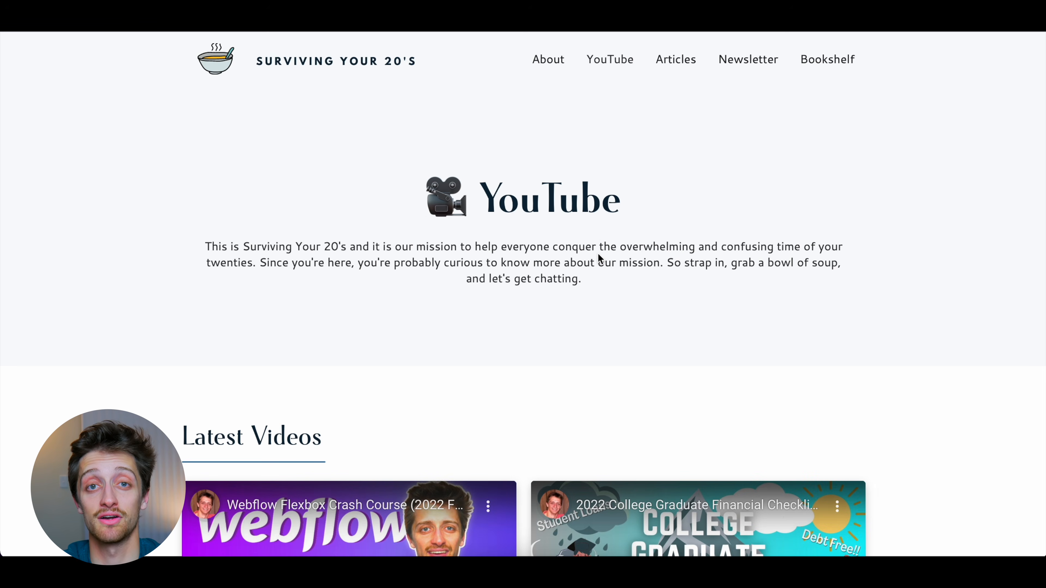
{"action": "scroll", "coordinate": [598, 255], "scroll_direction": "down", "scroll_amount": 4}
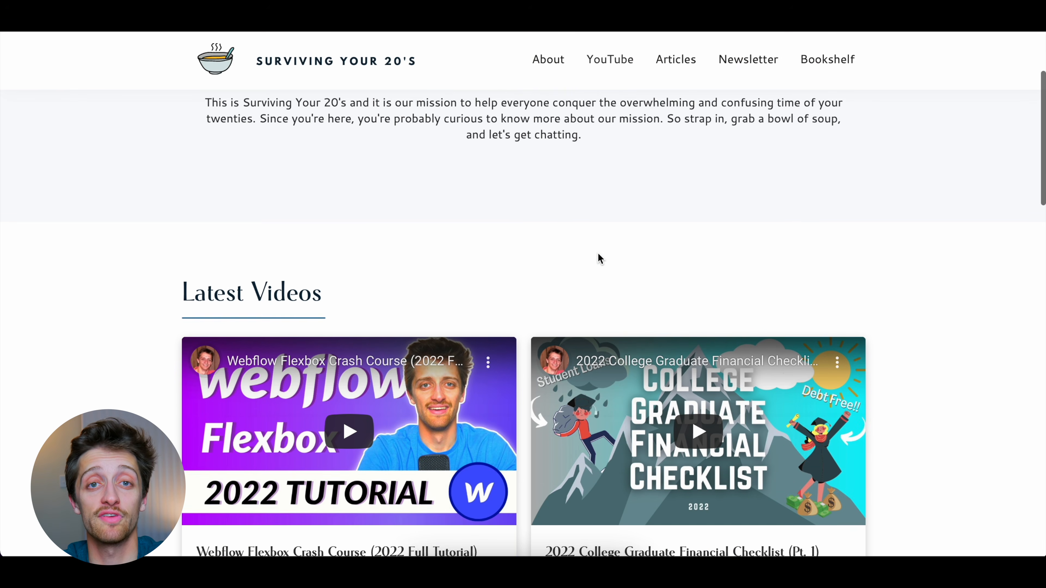
{"action": "scroll", "coordinate": [597, 253], "scroll_direction": "down", "scroll_amount": 1}
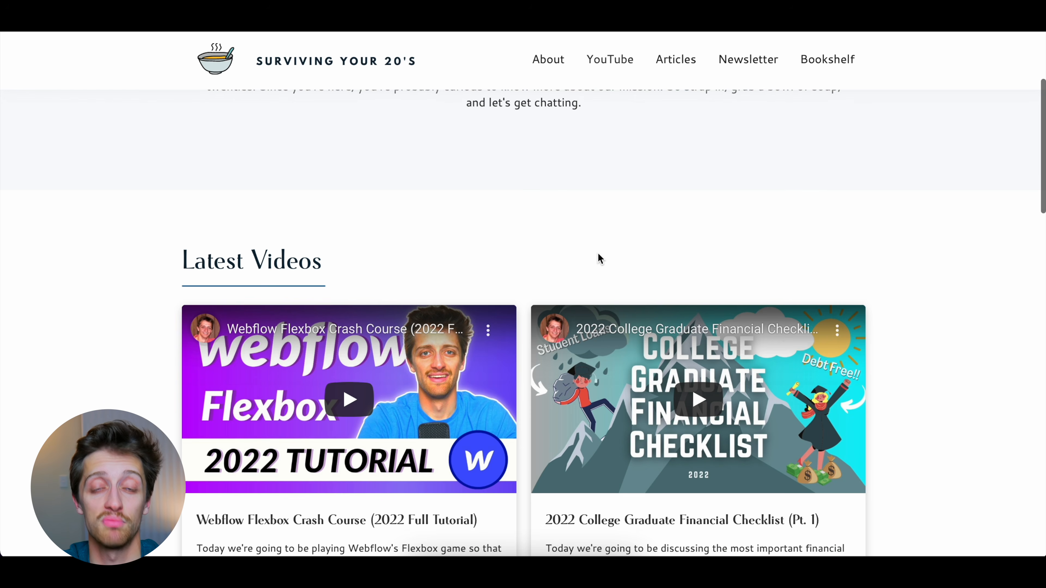
{"action": "scroll", "coordinate": [598, 254], "scroll_direction": "down", "scroll_amount": 2}
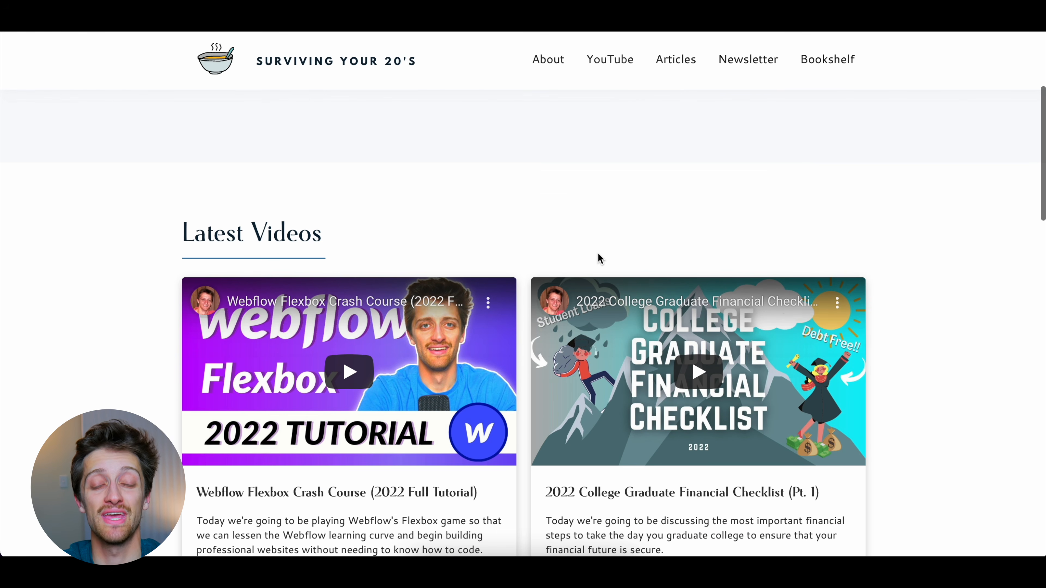